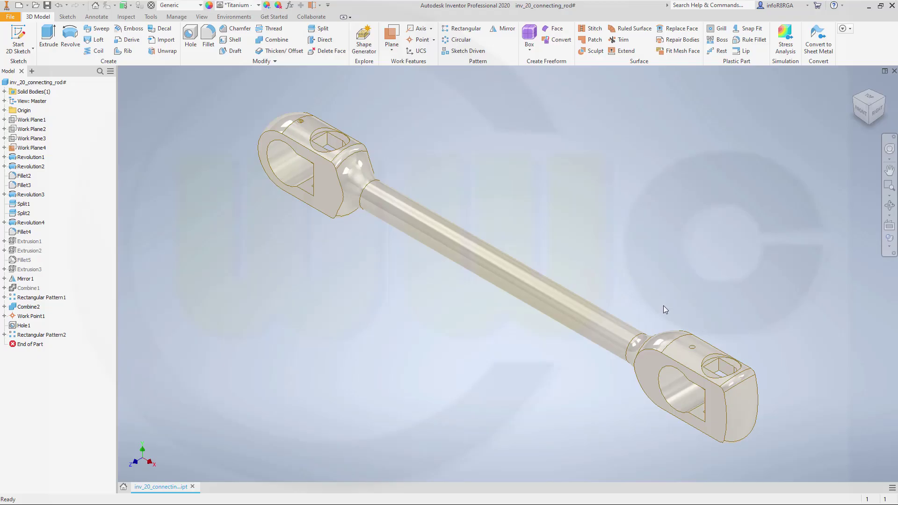
pyautogui.moveTo(664, 307); pyautogui.dragTo(760, 333)
pyautogui.press('Escape')
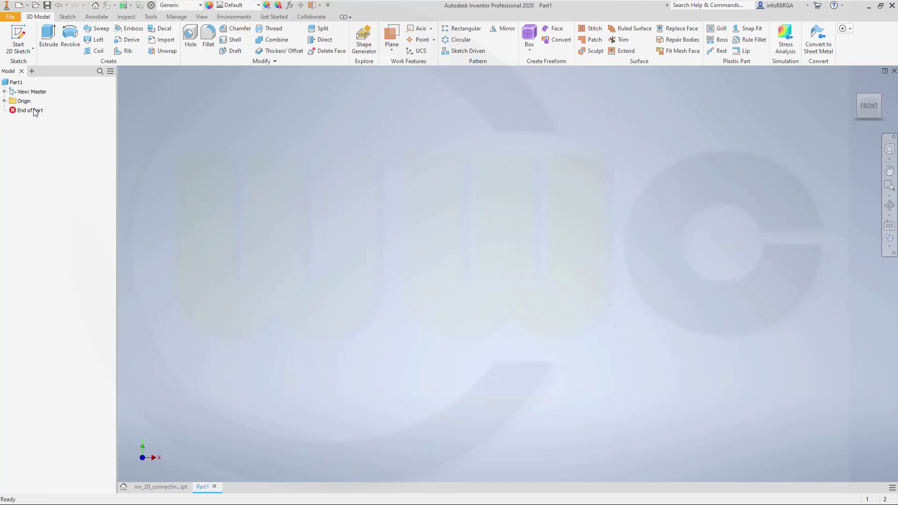
# Create a work plane offset from the YZ plane in the positive X direction.
pyautogui.click(4, 101)
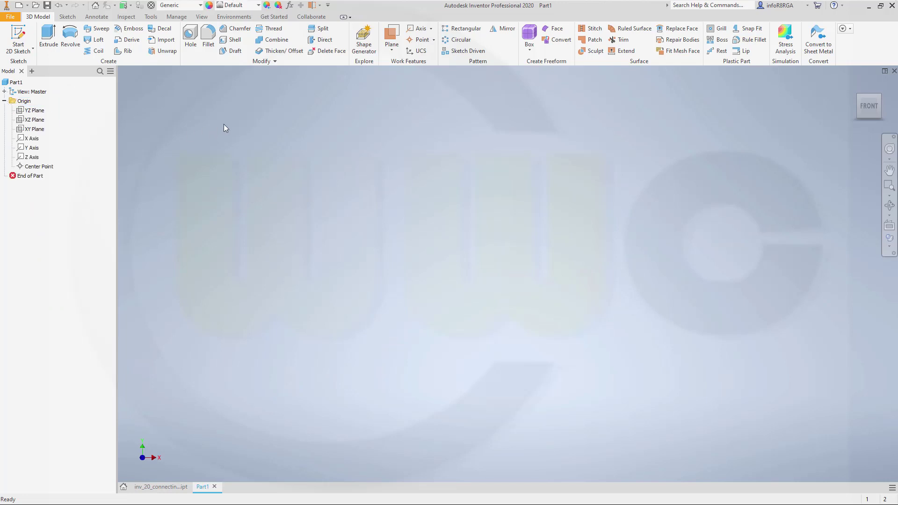
pyautogui.click(391, 34)
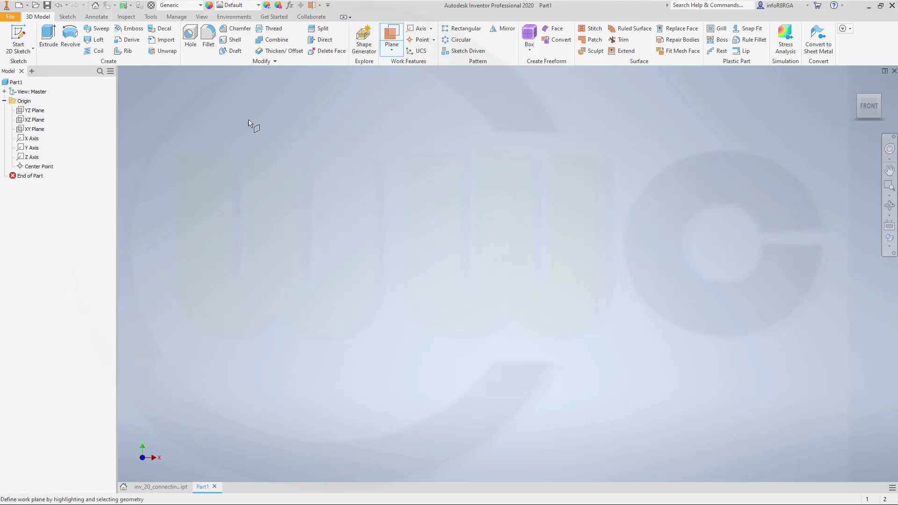
pyautogui.click(37, 113)
pyautogui.moveTo(521, 275); pyautogui.dragTo(627, 280)
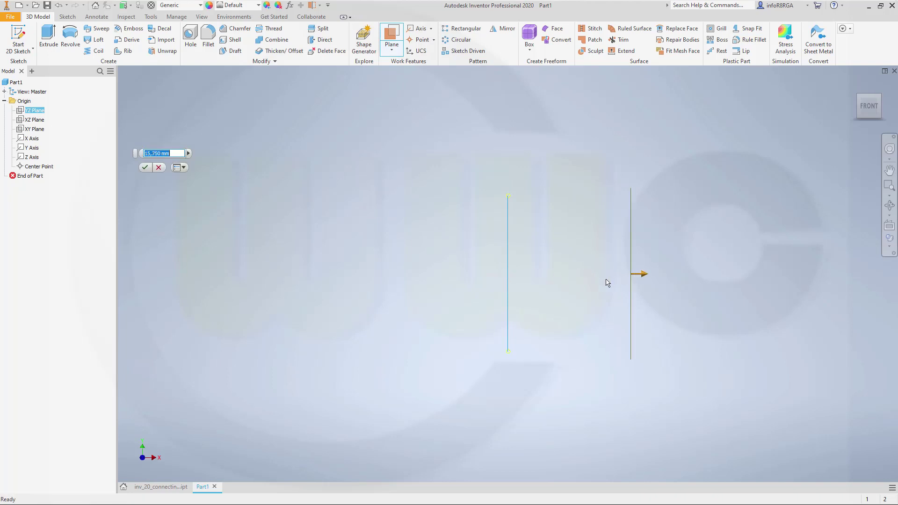
pyautogui.press('Return')
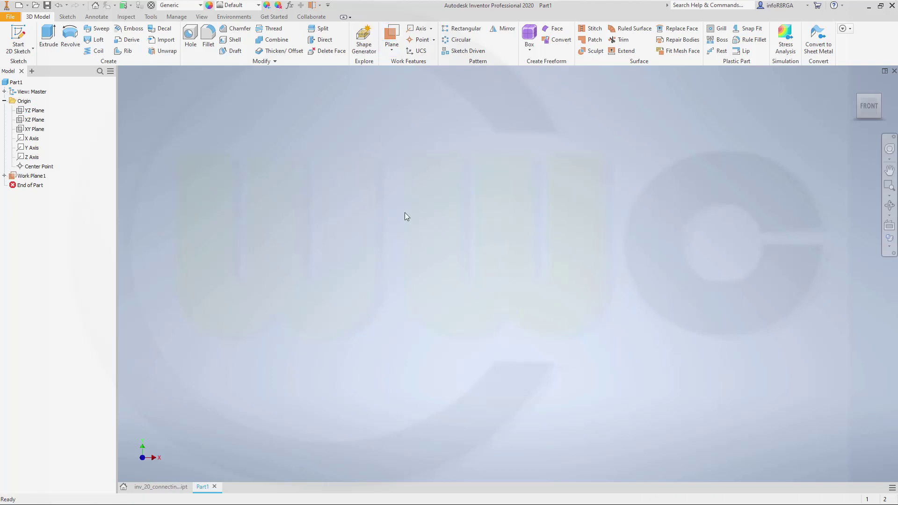
# Make all origin planes, axes and the center point visible.
pyautogui.click(36, 110)
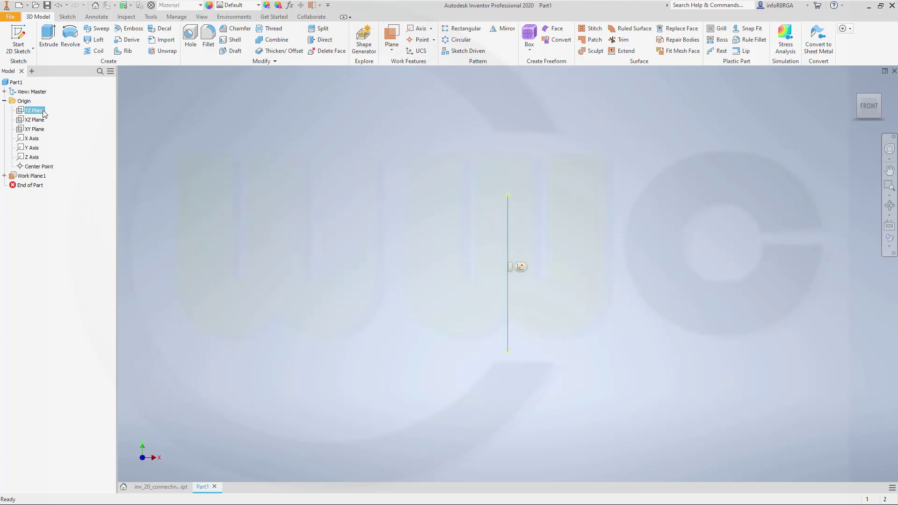
pyautogui.keyDown('shift'); pyautogui.click(29, 167); pyautogui.keyUp('shift')
pyautogui.rightClick(29, 169)
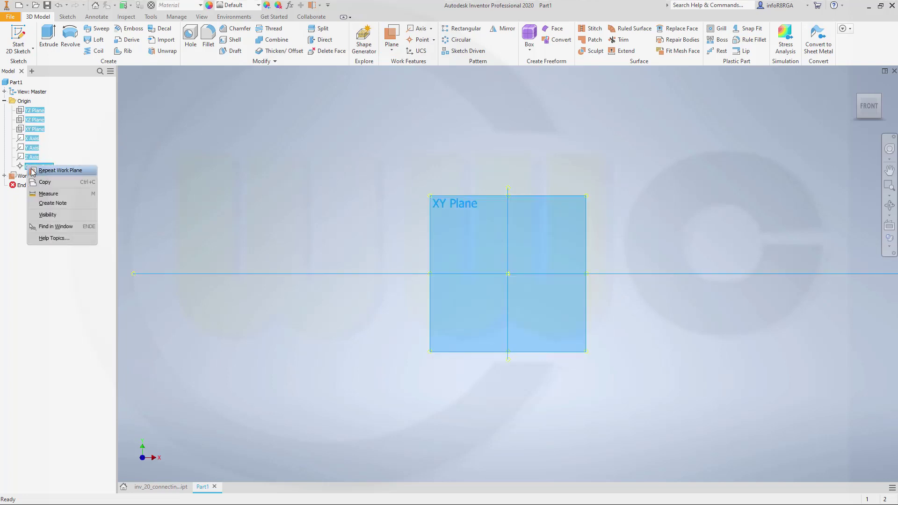
pyautogui.click(56, 216)
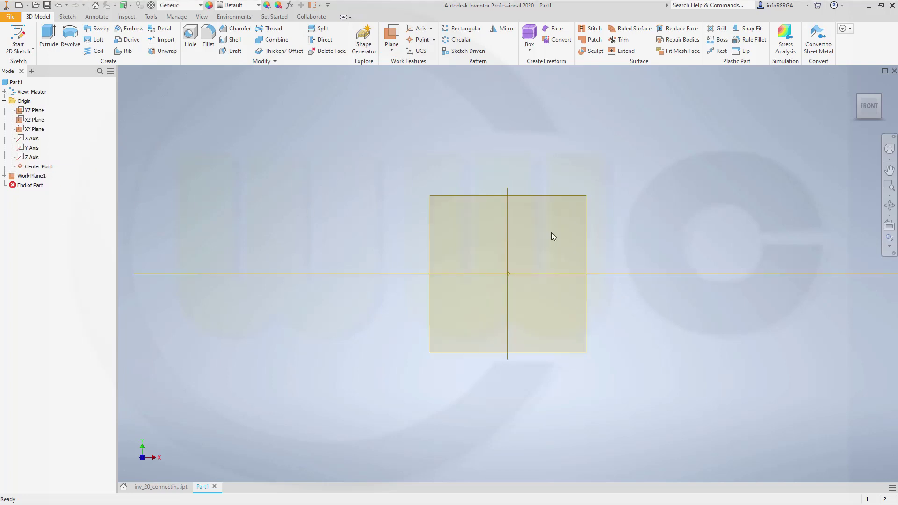
# Create a work plane offset 30 mm from the XY plane toward the front.
pyautogui.scroll(5, 554, 233)
pyautogui.press('F2')
pyautogui.moveTo(673, 256); pyautogui.dragTo(403, 248)
pyautogui.scroll(3, 503, 260)
pyautogui.moveTo(476, 262); pyautogui.dragTo(400, 262, button='middle')
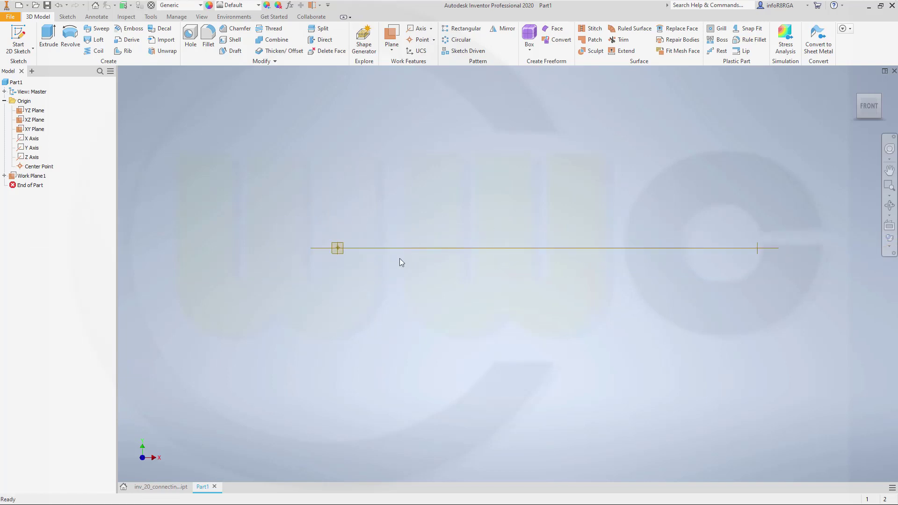
pyautogui.keyDown('shift'); pyautogui.moveTo(341, 265); pyautogui.dragTo(296, 277, button='middle'); pyautogui.keyUp('shift')
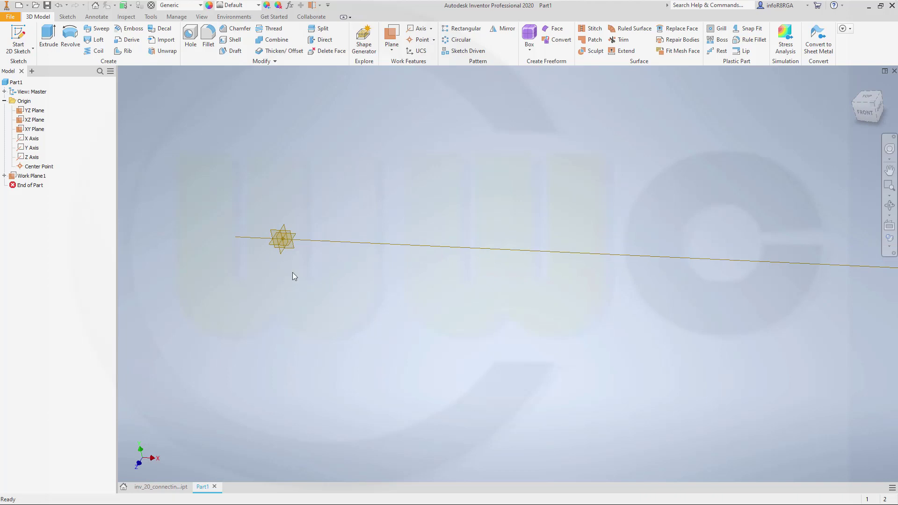
pyautogui.scroll(2, 271, 267)
pyautogui.scroll(-5, 315, 270)
pyautogui.scroll(2, 365, 233)
pyautogui.press('F2')
pyautogui.moveTo(365, 232); pyautogui.dragTo(425, 273)
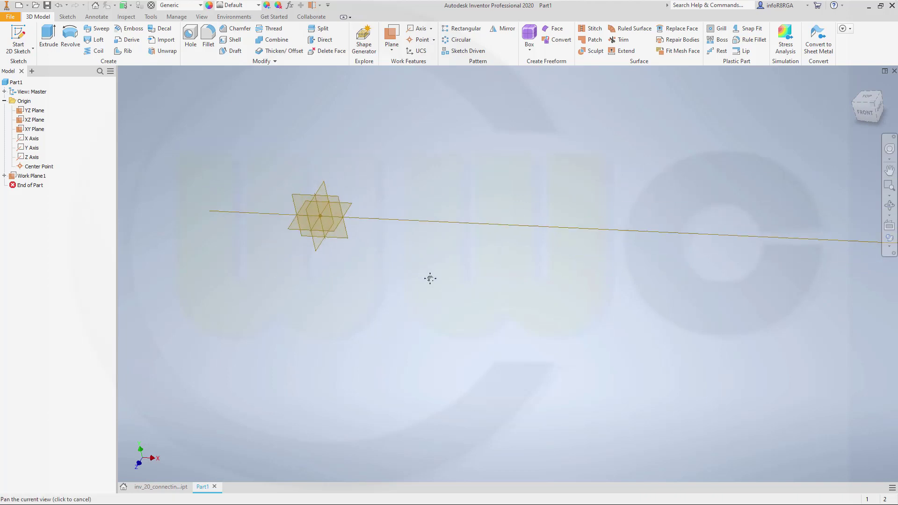
pyautogui.scroll(-3, 421, 243)
pyautogui.click(392, 35)
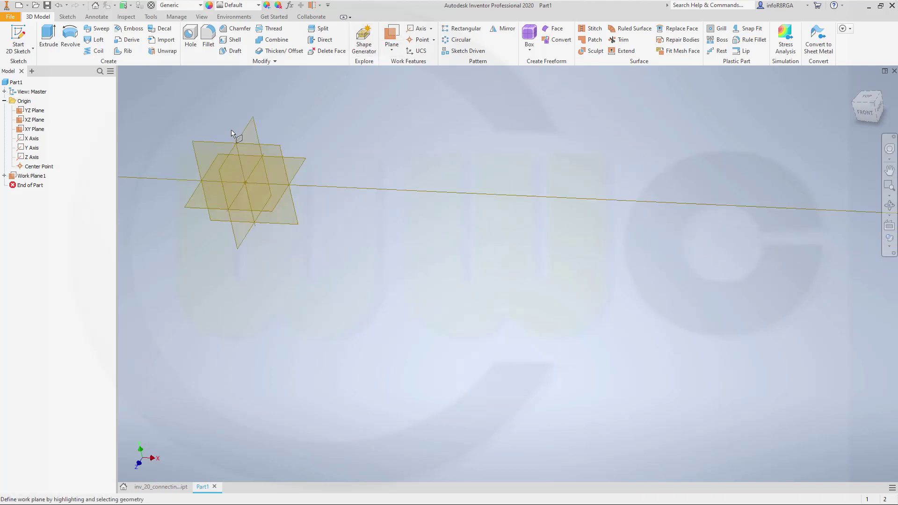
pyautogui.click(214, 143)
pyautogui.moveTo(204, 143); pyautogui.dragTo(172, 186)
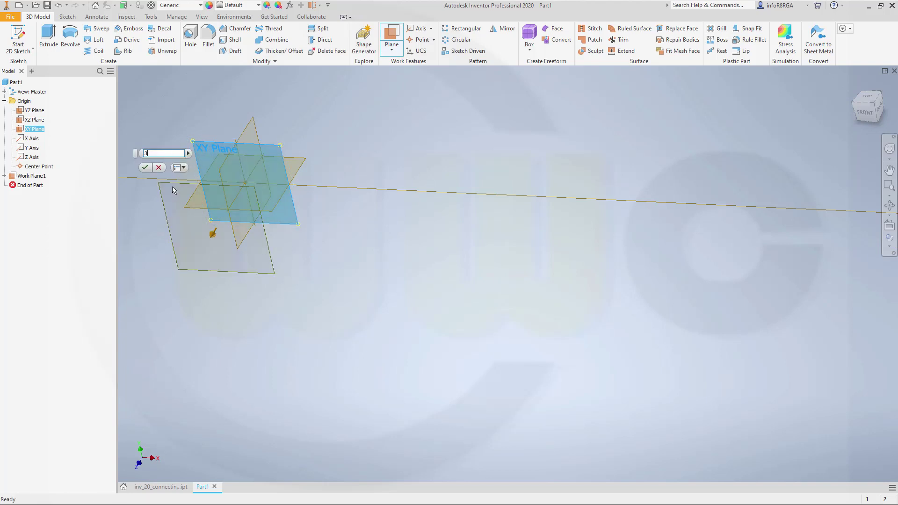
pyautogui.press('Return')
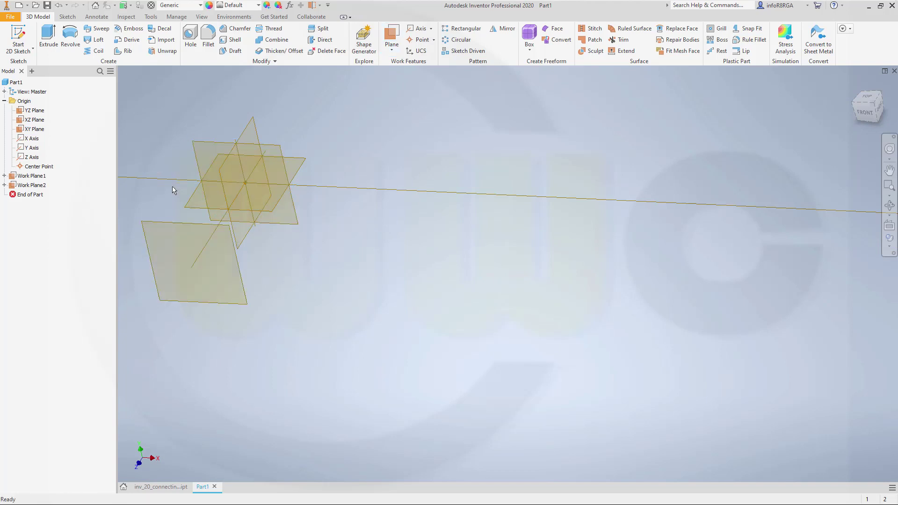
# Create a work plane offset -30 mm from the XY plane, on its rear side.
pyautogui.click(392, 35)
pyautogui.moveTo(286, 151); pyautogui.dragTo(299, 109)
pyautogui.write('-')
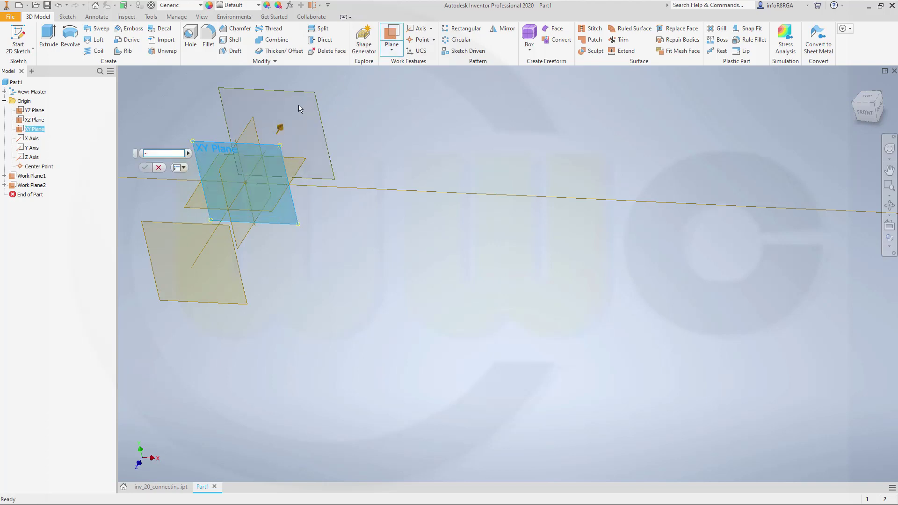
pyautogui.write('30')
pyautogui.press('Return')
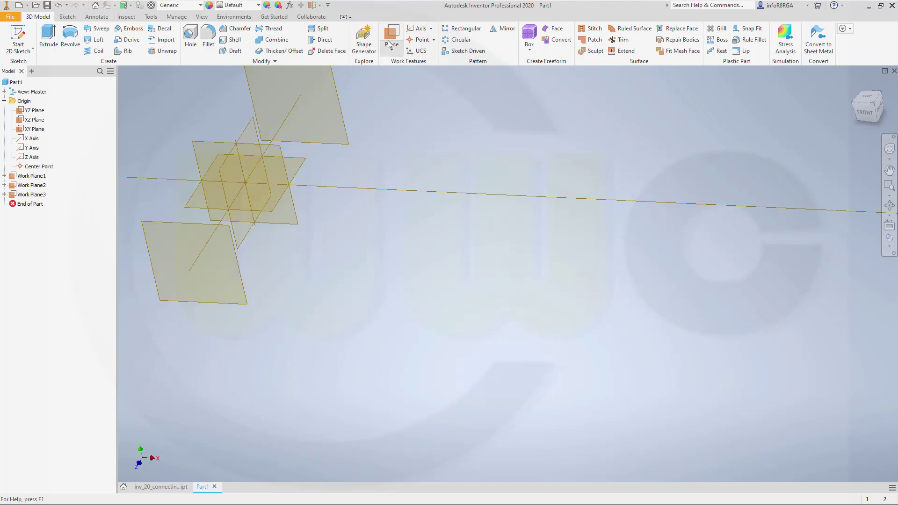
# Create a work plane offset 95/2 mm above the XZ plane.
pyautogui.moveTo(303, 181); pyautogui.dragTo(290, 141)
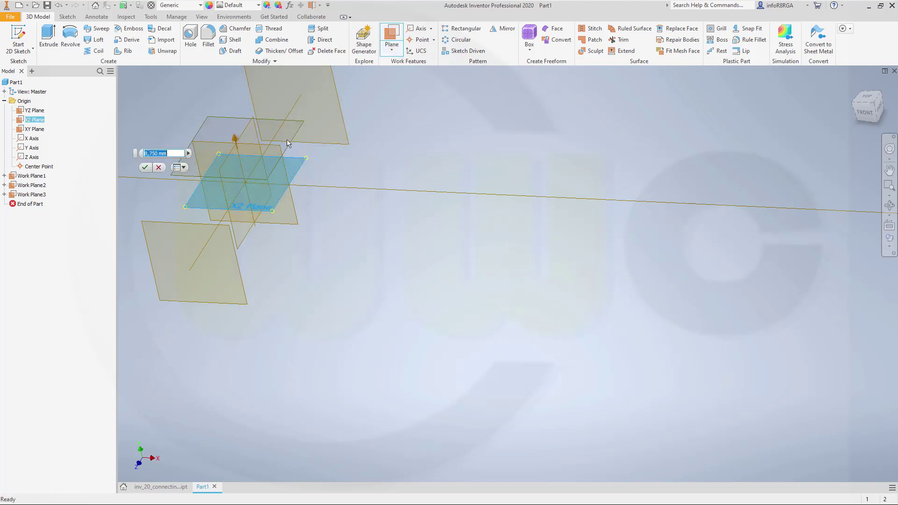
pyautogui.write('95/2')
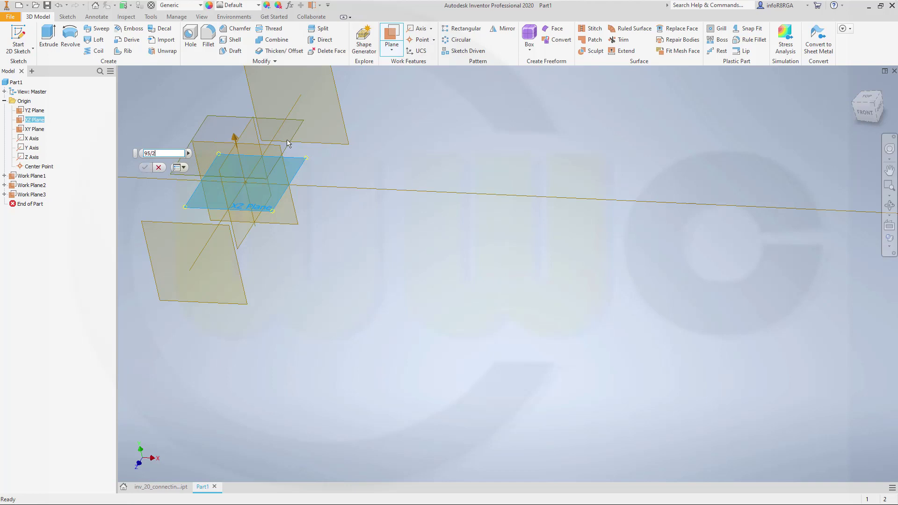
pyautogui.press('Return')
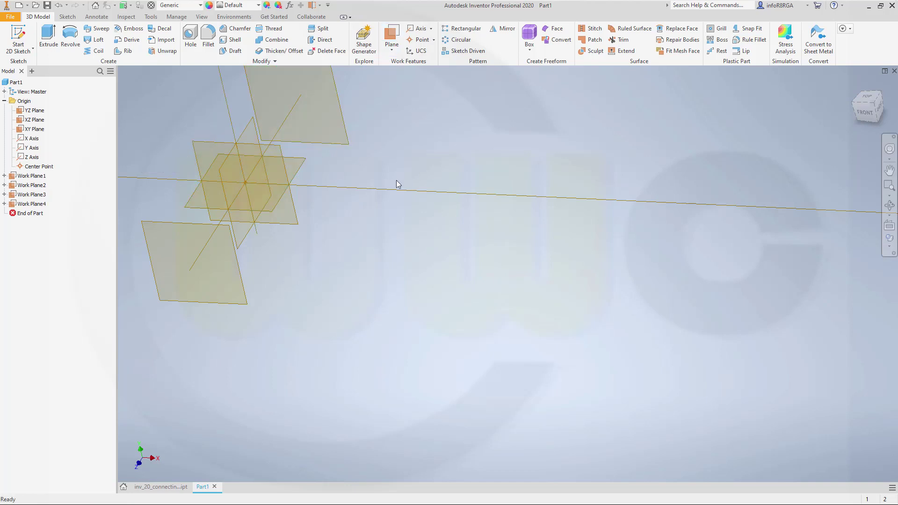
# Start a 2D sketch on the XY plane and project the work plane offset from the YZ plane into it.
pyautogui.moveTo(390, 184); pyautogui.dragTo(173, 113, button='middle')
pyautogui.scroll(-5, 436, 364)
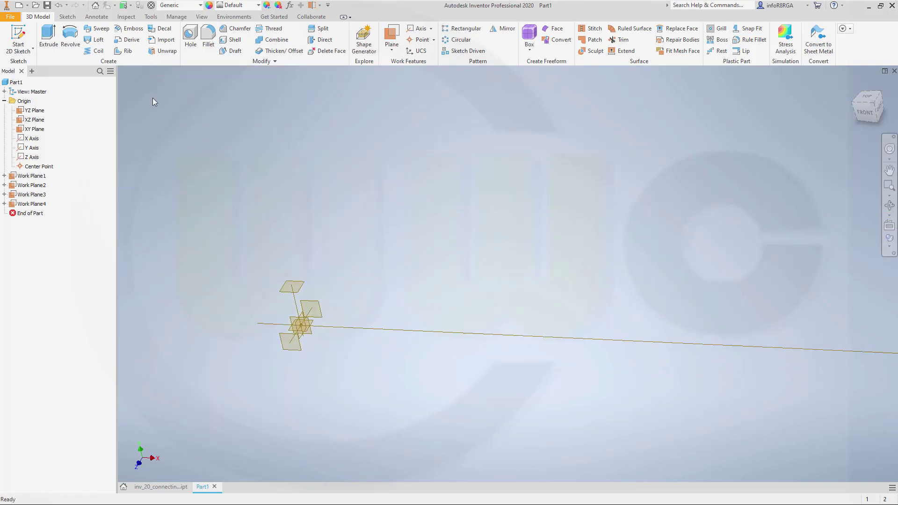
pyautogui.click(18, 40)
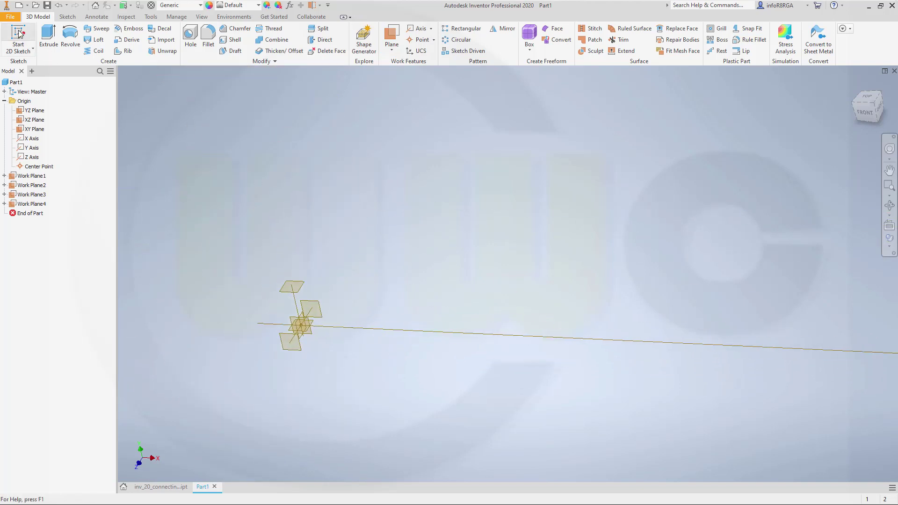
pyautogui.click(313, 333)
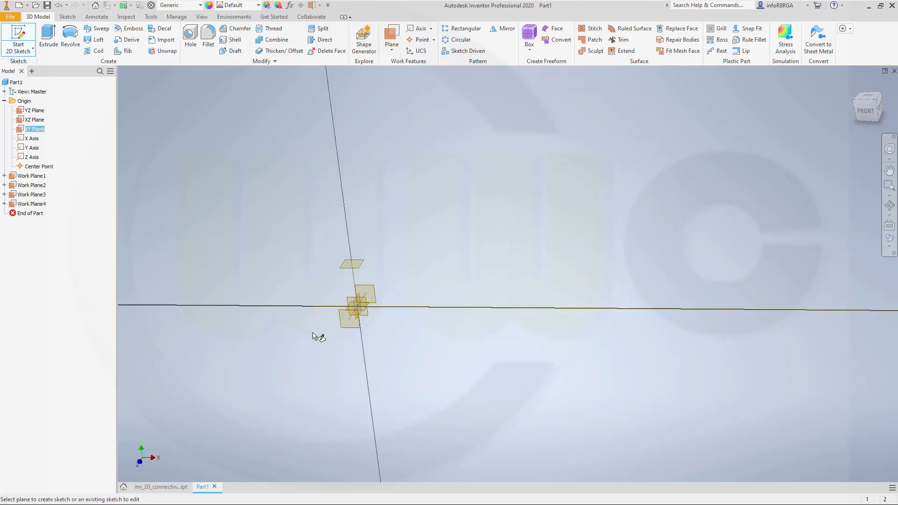
pyautogui.moveTo(728, 323)
pyautogui.mouseDown(button='middle')
pyautogui.moveTo(688, 333)
pyautogui.moveTo(435, 313)
pyautogui.moveTo(479, 325)
pyautogui.mouseUp(button='middle')
pyautogui.scroll(3, 544, 335)
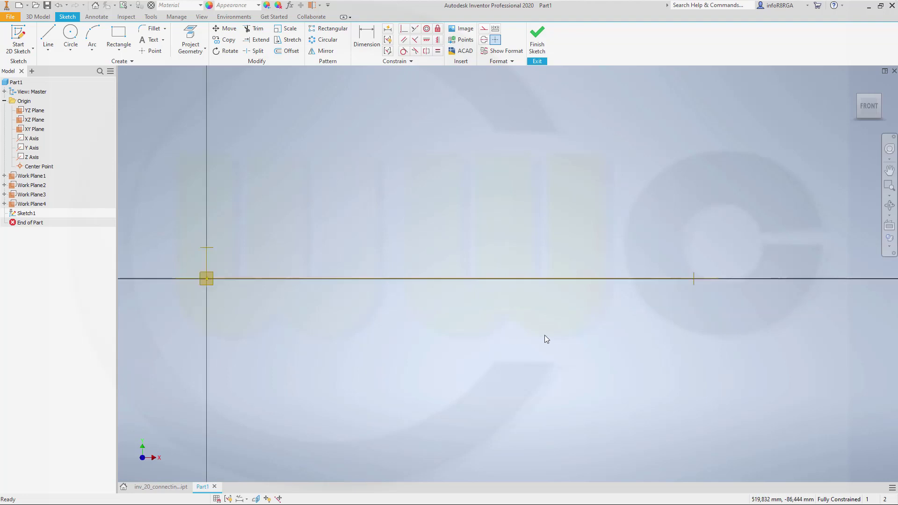
pyautogui.click(190, 38)
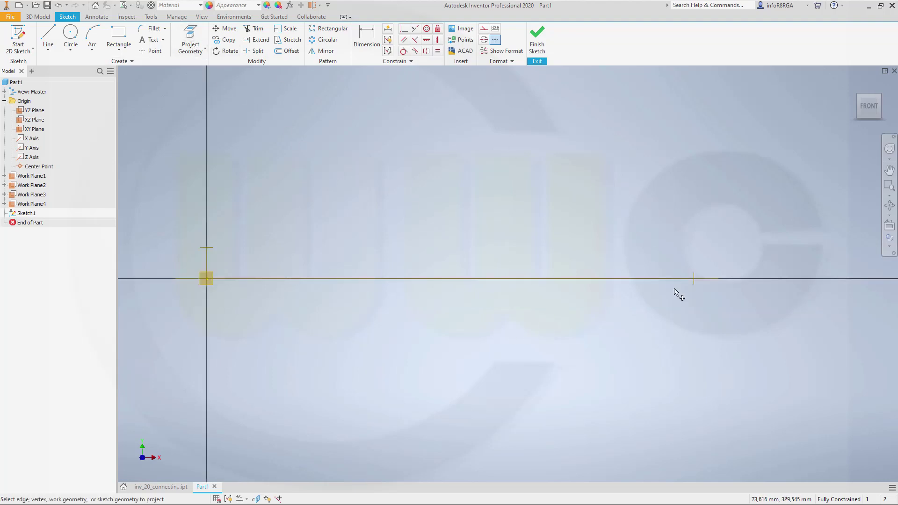
pyautogui.click(693, 280)
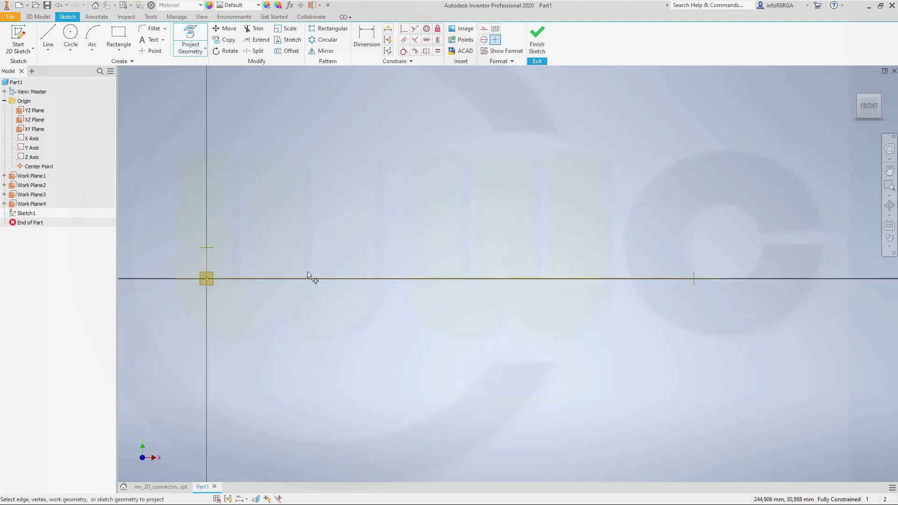
# Sketch a rectangle about 73 mm high from the origin along the X axis to the projected work plane.
pyautogui.click(118, 34)
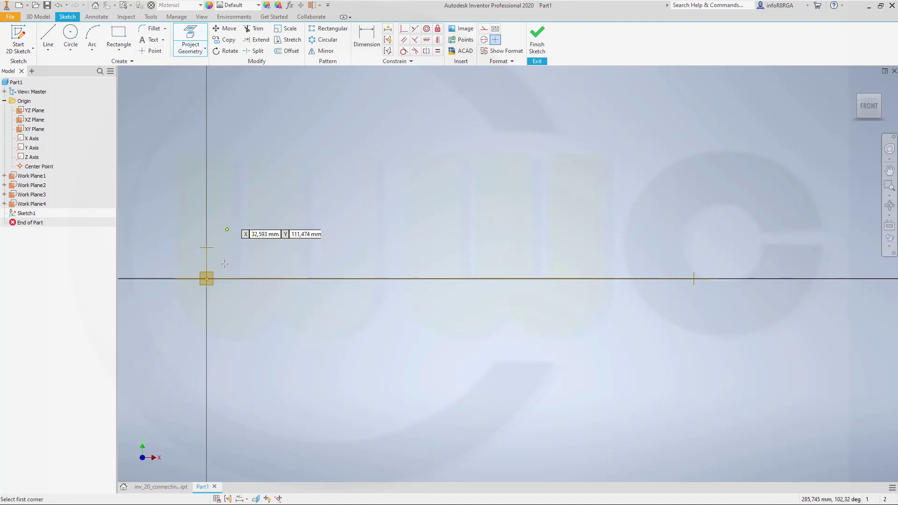
pyautogui.click(206, 279)
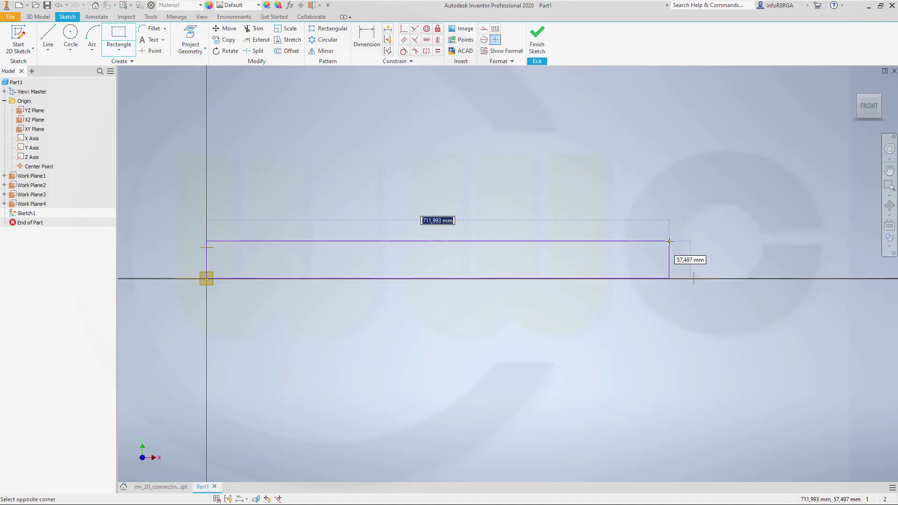
pyautogui.click(694, 231)
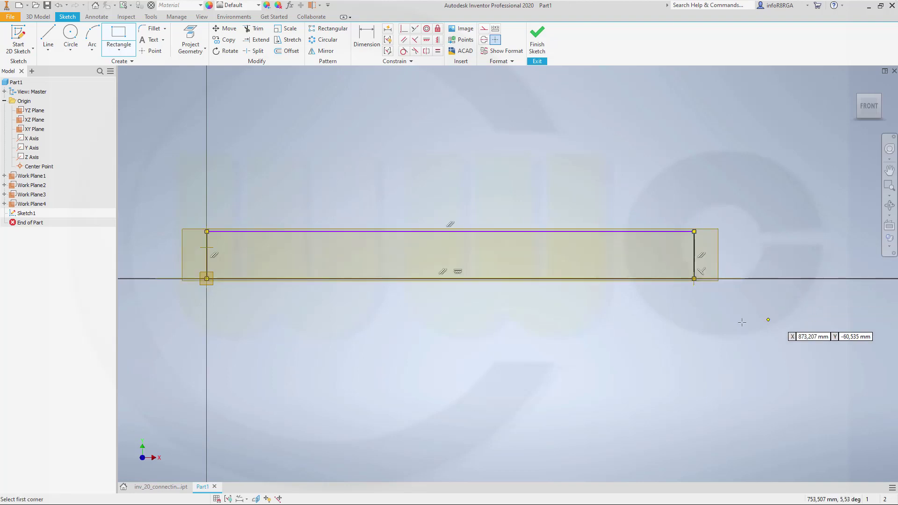
pyautogui.press('Escape')
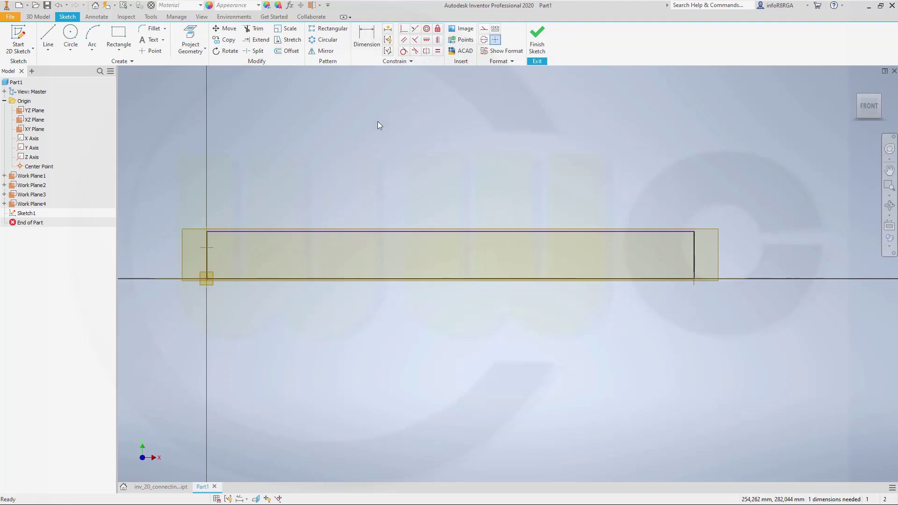
# Turn the rectangle's lower edge into a centerline and dimension the upper edge from it as a 45 mm diameter.
pyautogui.click(342, 280)
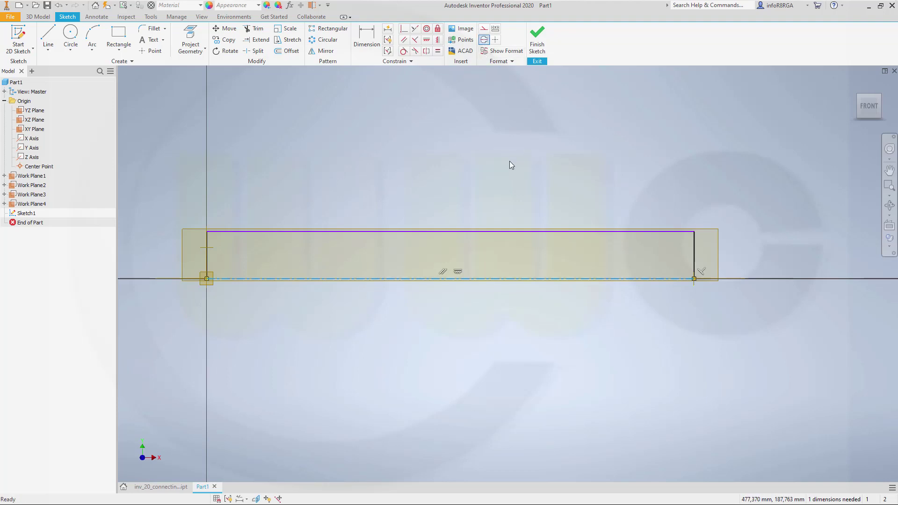
pyautogui.click(495, 39)
pyautogui.click(367, 36)
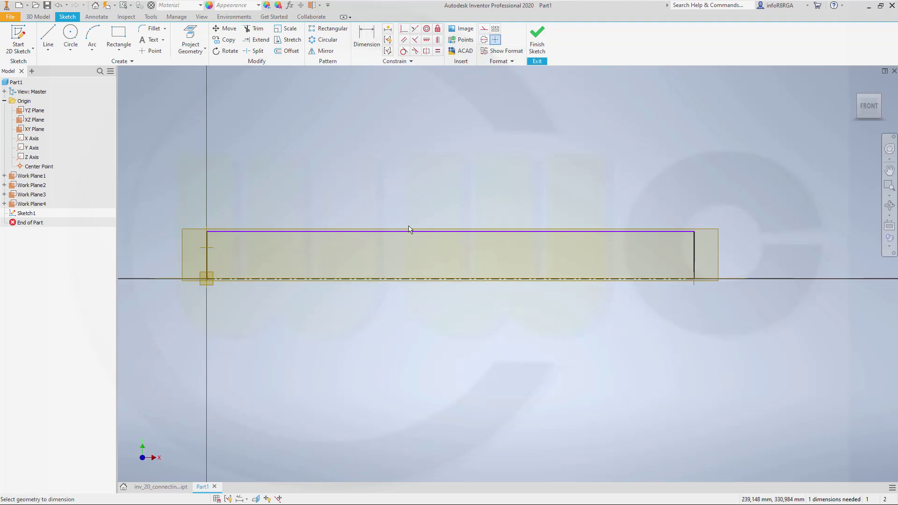
pyautogui.click(391, 279)
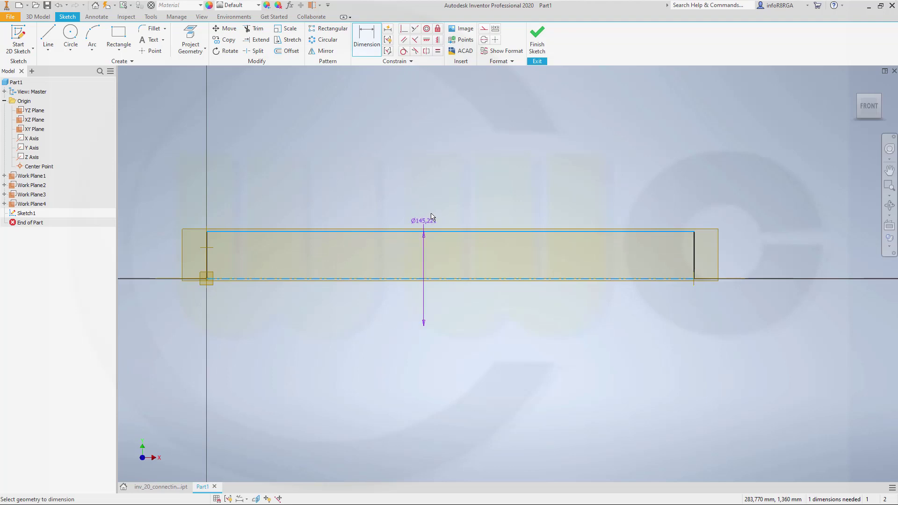
pyautogui.click(483, 200)
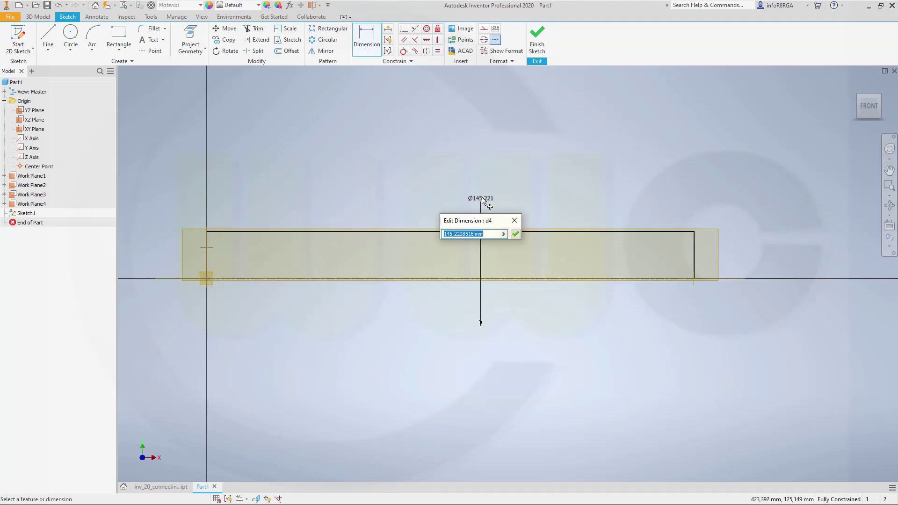
pyautogui.write('45')
pyautogui.press('Return')
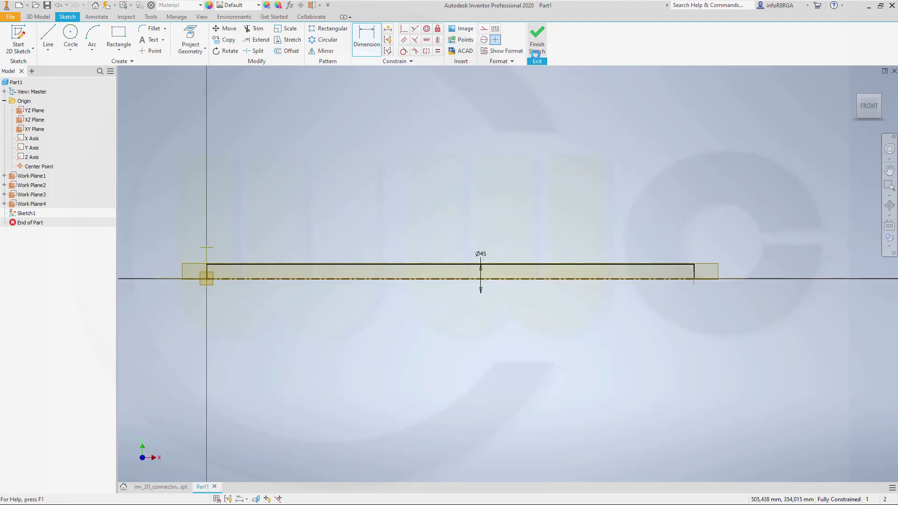
# Finish the sketch and revolve the rectangle a full 360 degrees about its centerline to form the shaft.
pyautogui.click(537, 49)
pyautogui.click(71, 37)
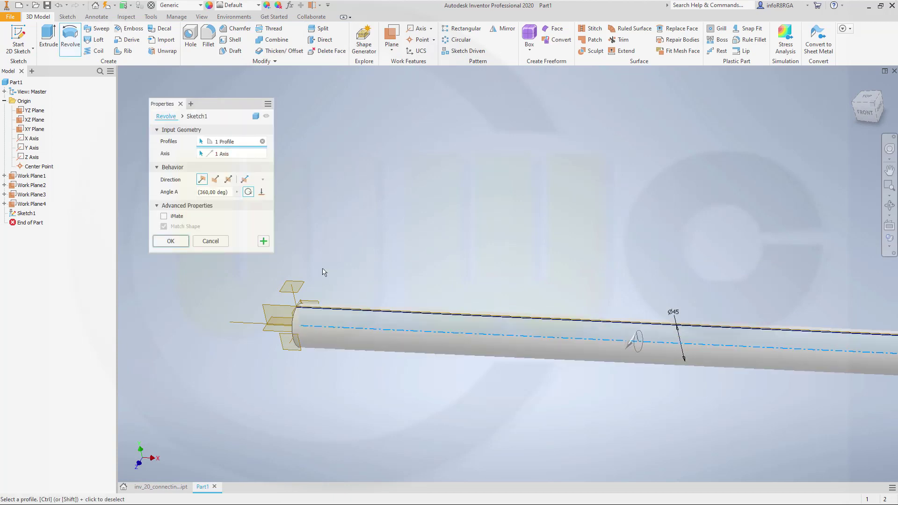
pyautogui.click(182, 243)
# Start a 2D sketch on the XY plane and sketch a rectangle about 49 mm high above the shaft's left end, straddling the vertical axis.
pyautogui.moveTo(532, 260); pyautogui.dragTo(511, 202, button='middle')
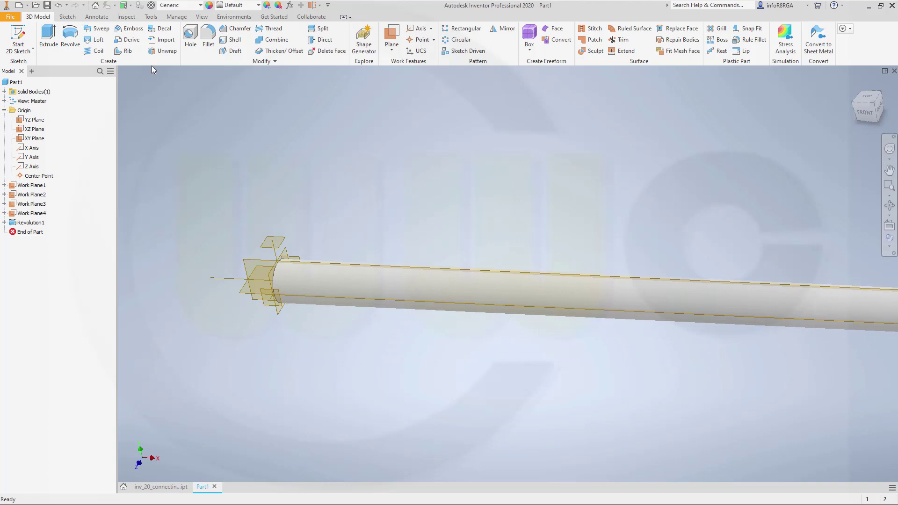
pyautogui.click(18, 38)
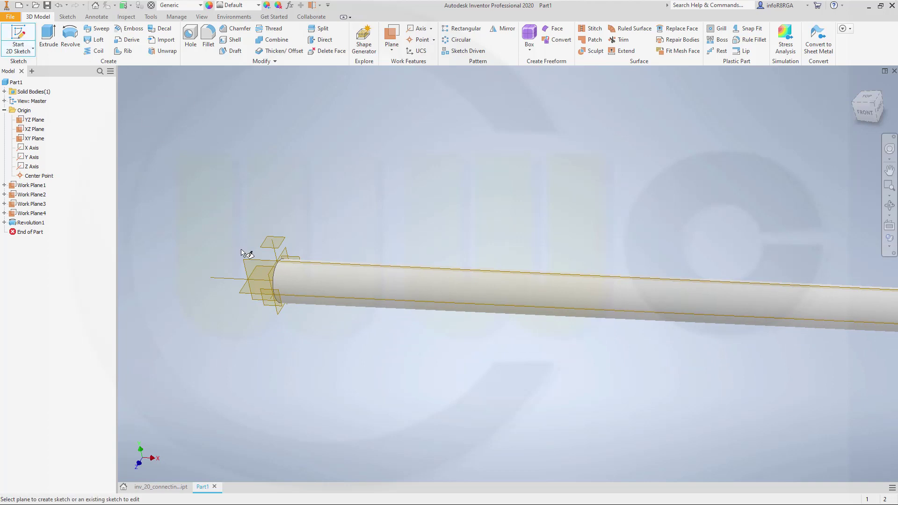
pyautogui.click(253, 267)
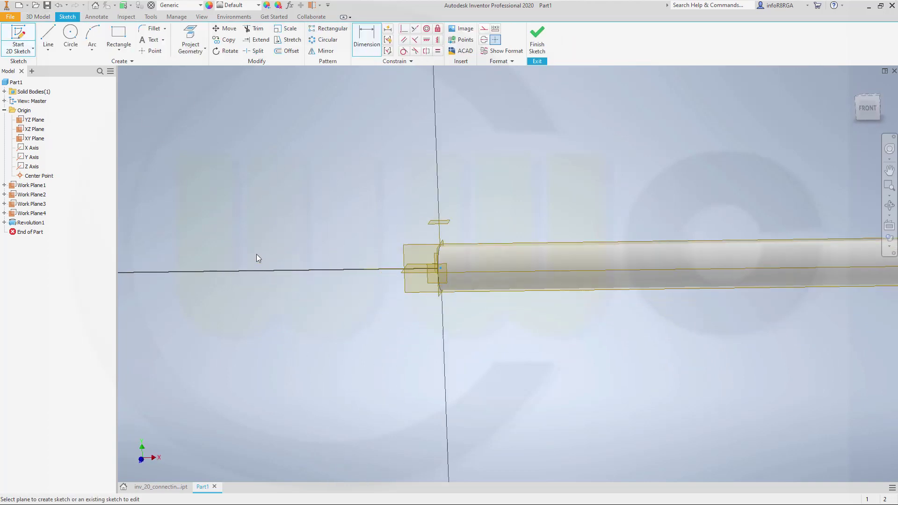
pyautogui.click(119, 37)
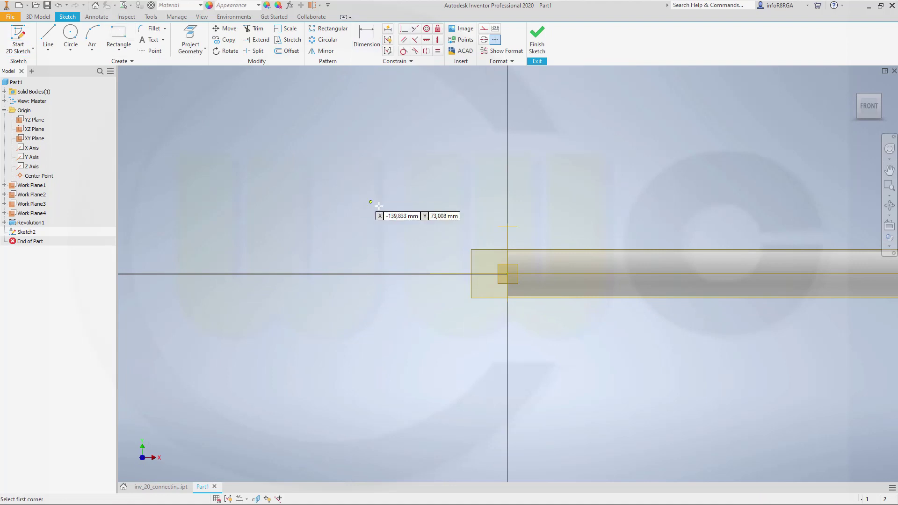
pyautogui.click(372, 188)
pyautogui.click(564, 236)
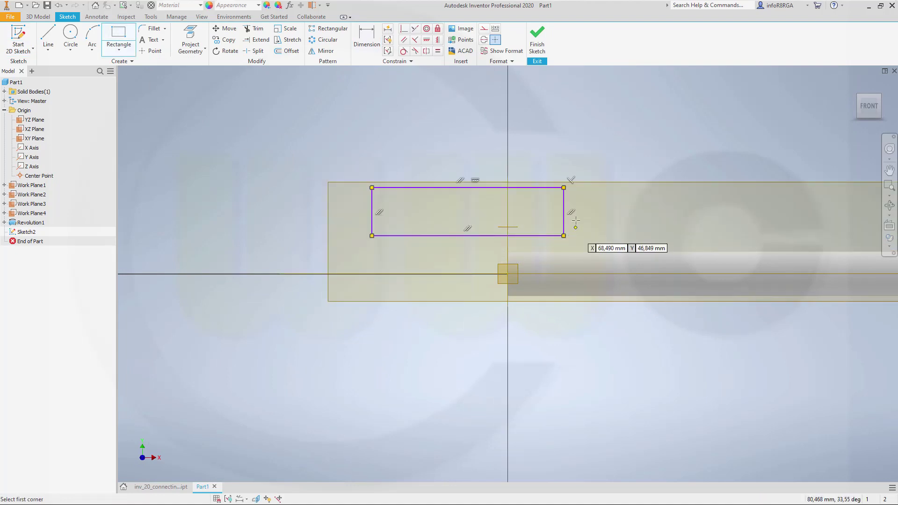
pyautogui.press('Escape')
pyautogui.press('p')
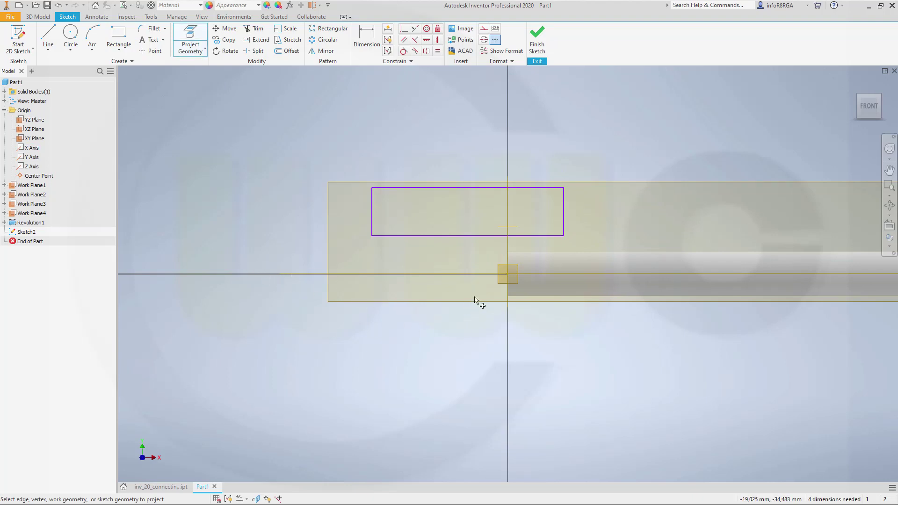
pyautogui.press('Escape')
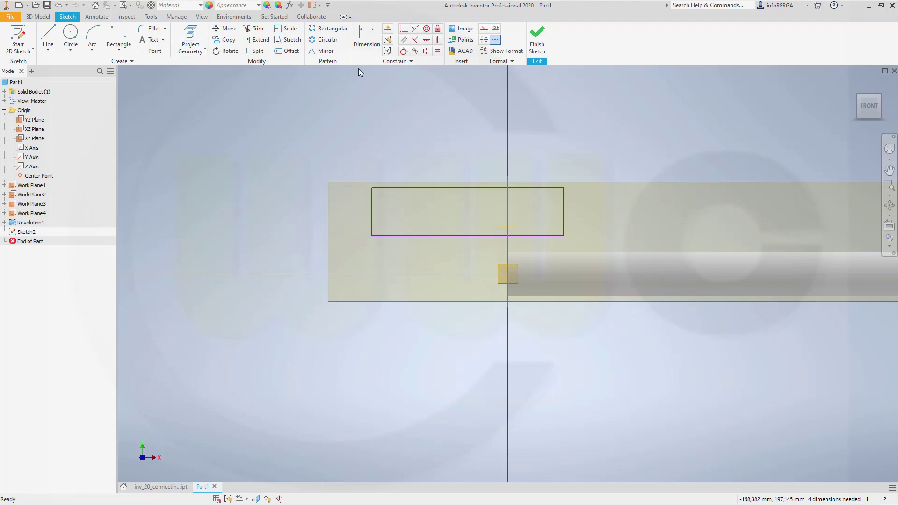
# Turn the rectangle's lower edge into a centerline and dimension the upper edge from it as a 110 mm diameter.
pyautogui.click(398, 236)
pyautogui.click(484, 41)
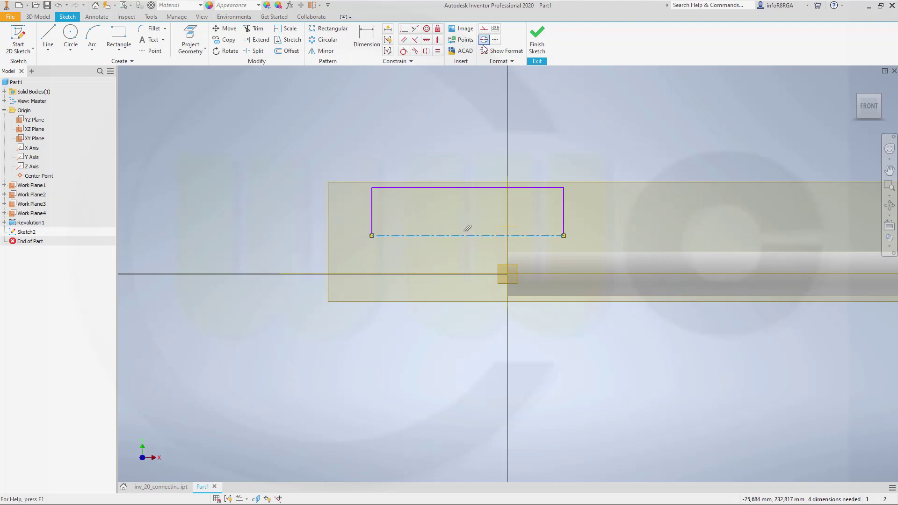
pyautogui.press('d')
pyautogui.click(416, 236)
pyautogui.click(398, 188)
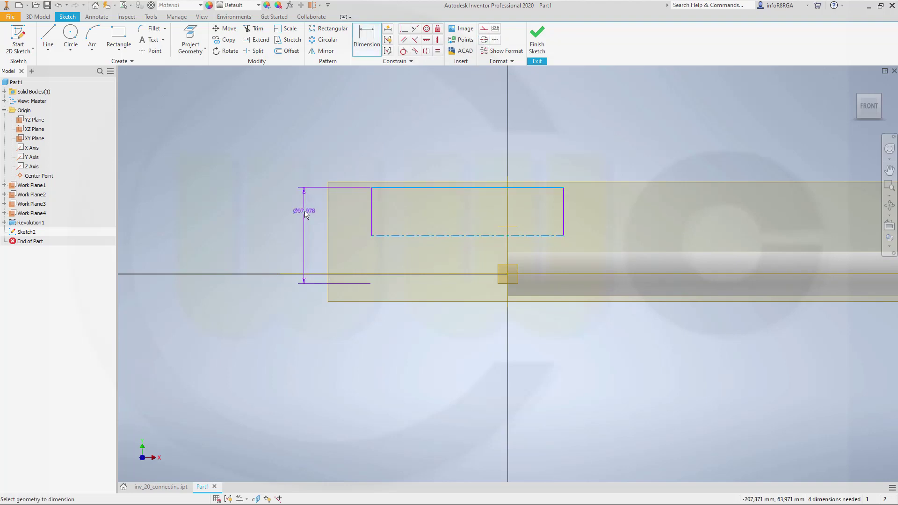
pyautogui.click(305, 214)
pyautogui.write('110')
pyautogui.press('Return')
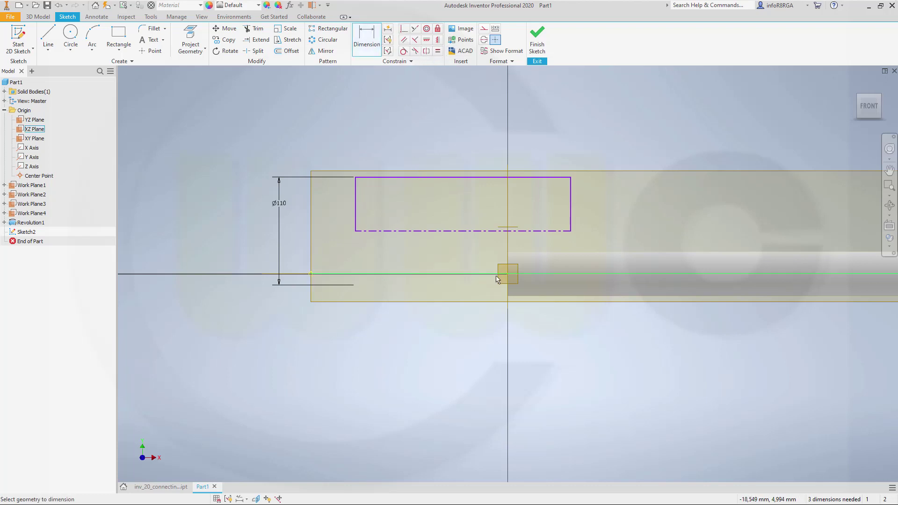
# Dimension the rectangle's left edge 61 mm from the origin.
pyautogui.click(509, 275)
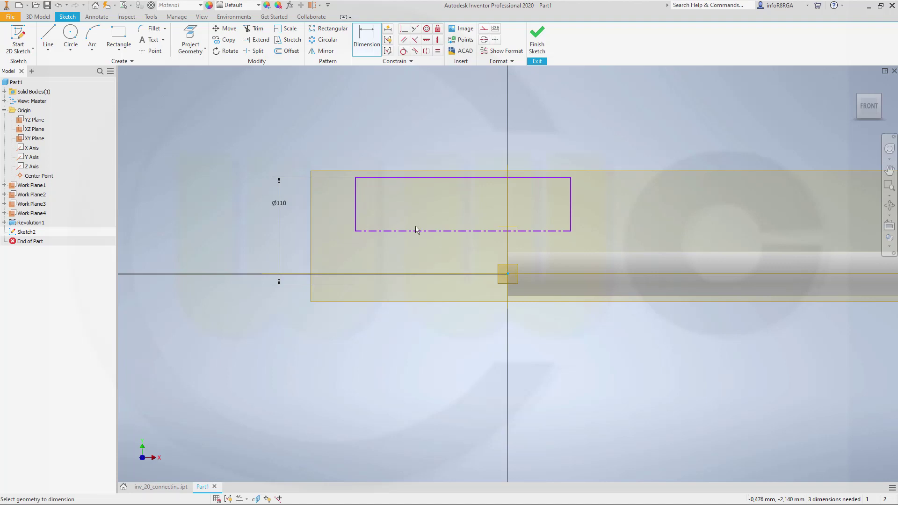
pyautogui.click(356, 217)
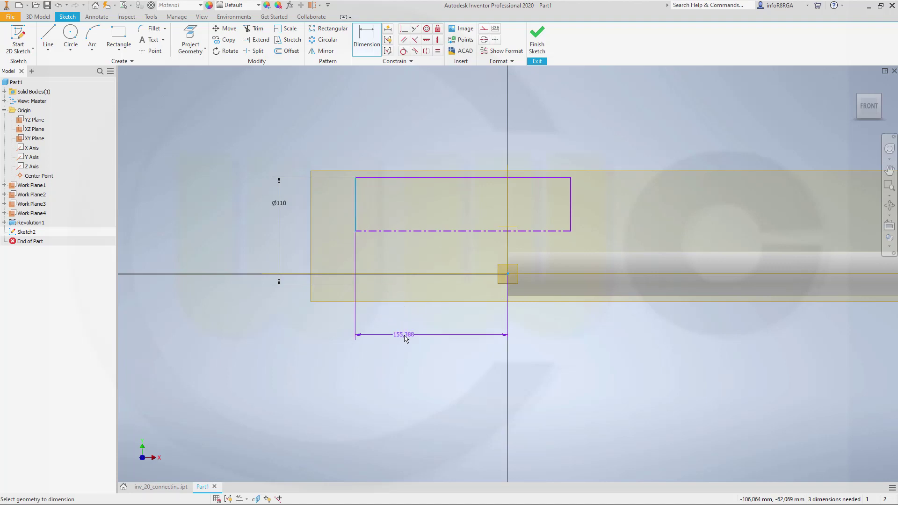
pyautogui.click(404, 337)
pyautogui.write('61')
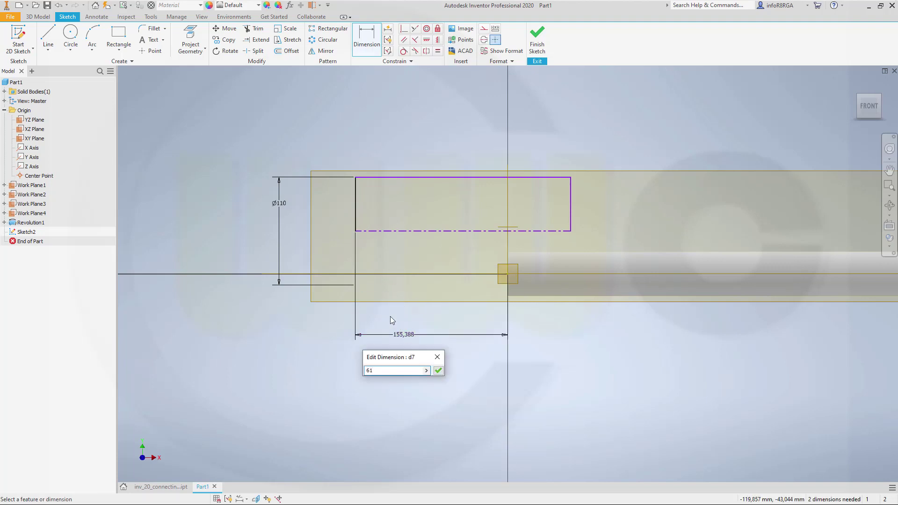
pyautogui.press('Return')
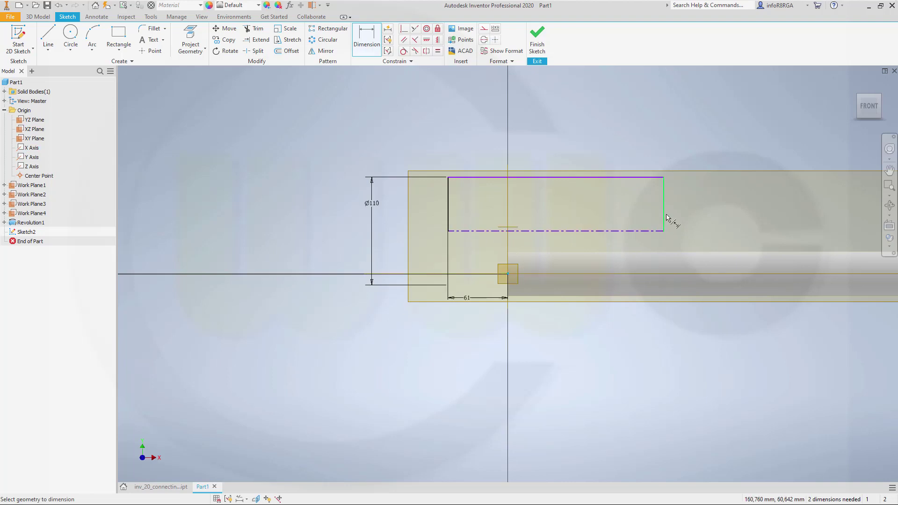
# Dimension the rectangle's right edge 135 mm from the origin and constrain its centerline coincident with the origin.
pyautogui.click(664, 218)
pyautogui.click(619, 326)
pyautogui.write('135')
pyautogui.press('Return')
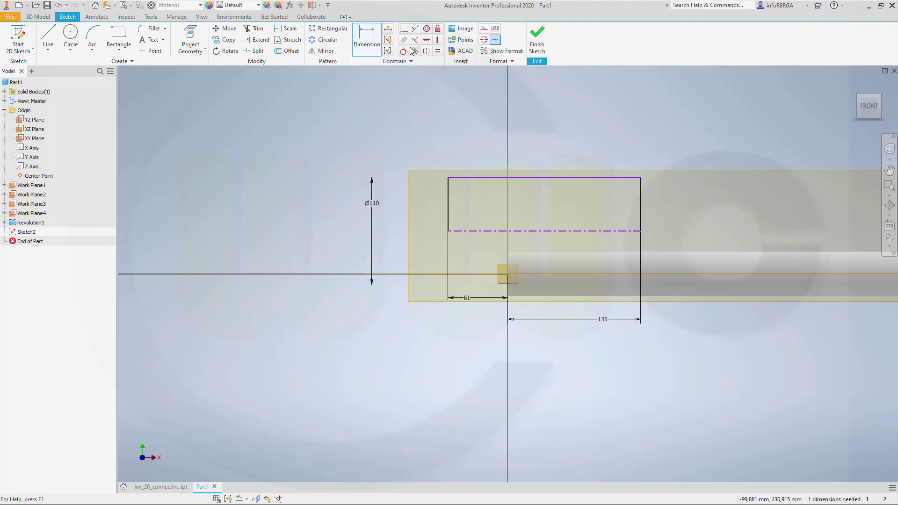
pyautogui.click(508, 275)
pyautogui.click(473, 231)
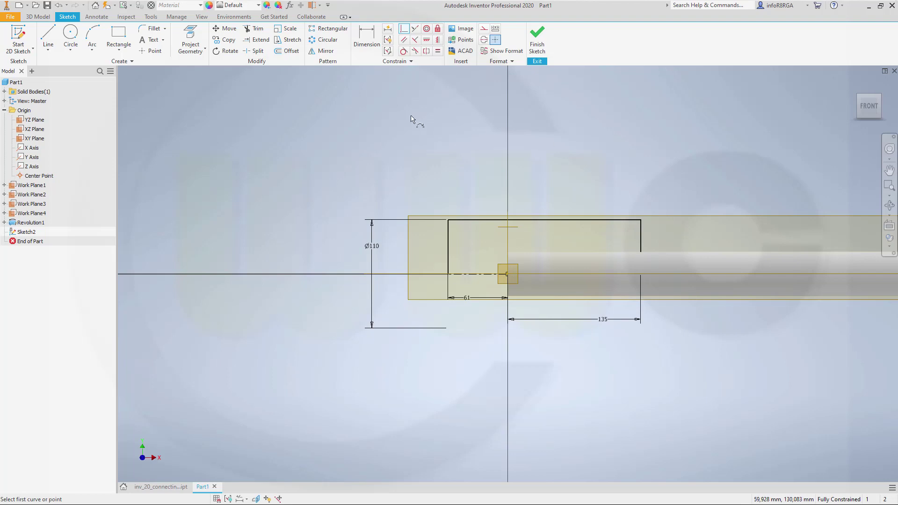
# Draw an 80 mm diameter circle above the rectangle's right end.
pyautogui.click(73, 34)
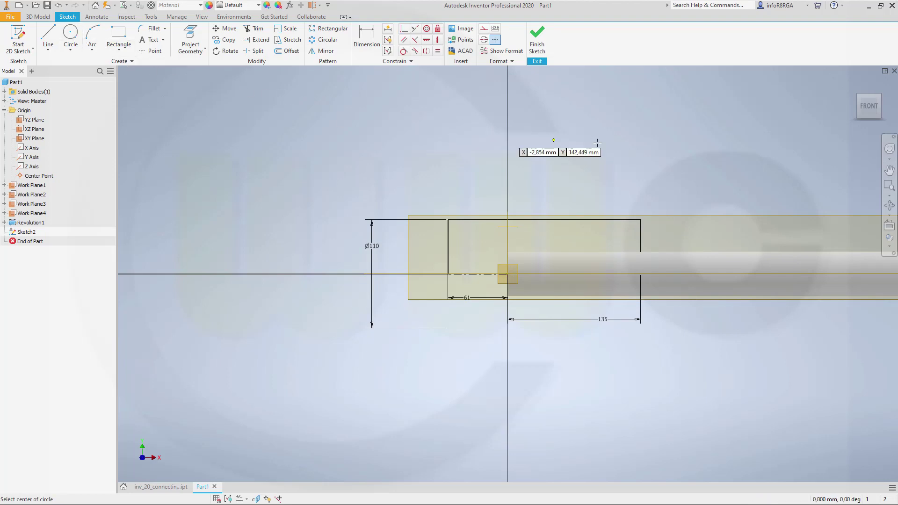
pyautogui.click(640, 161)
pyautogui.write('80')
pyautogui.press('Return')
pyautogui.press('Escape')
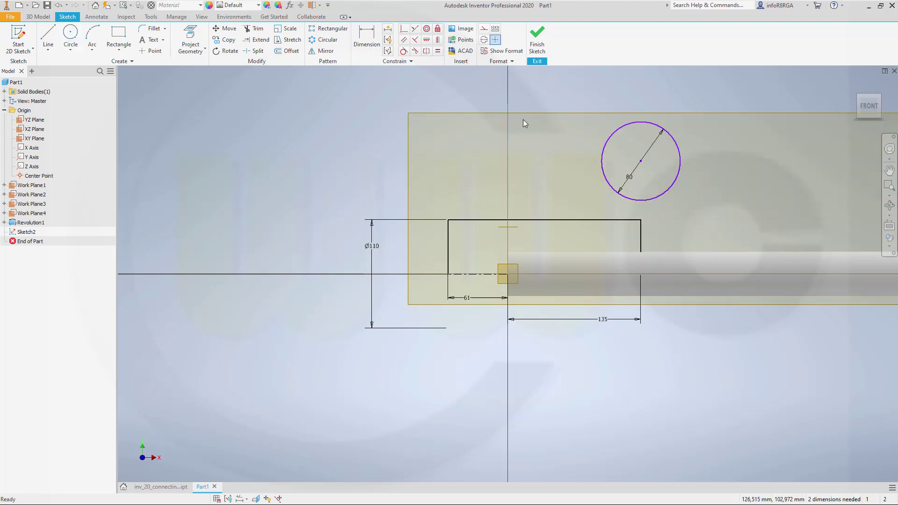
# Dimension the circle's center 62,5 mm above the centerline, as a linear distance instead of a diameter.
pyautogui.click(366, 40)
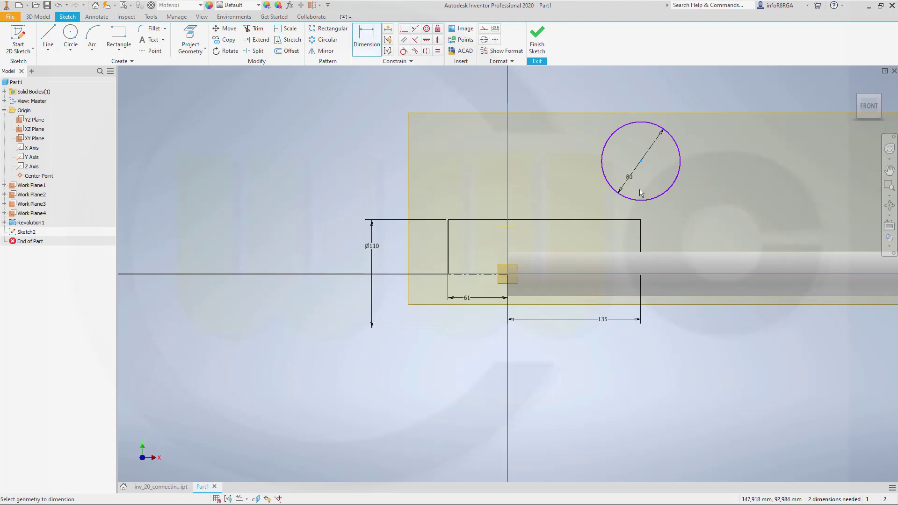
pyautogui.click(479, 274)
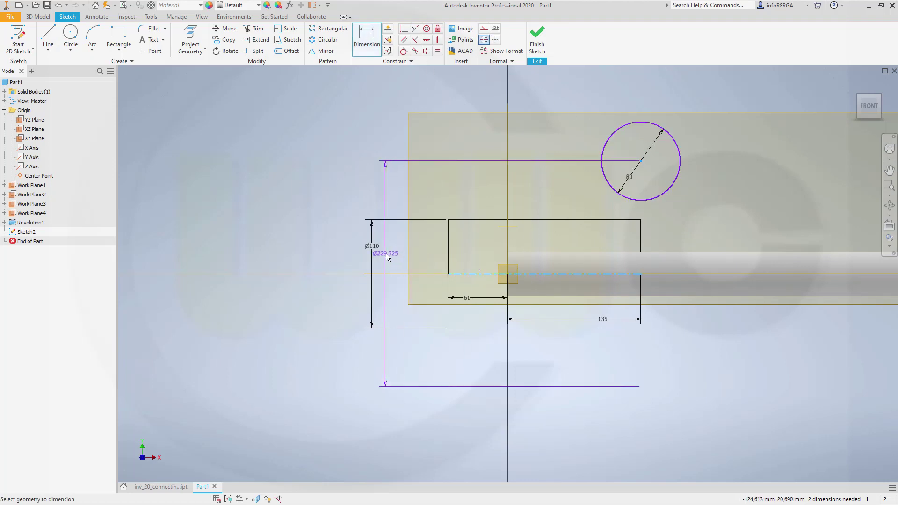
pyautogui.rightClick(341, 246)
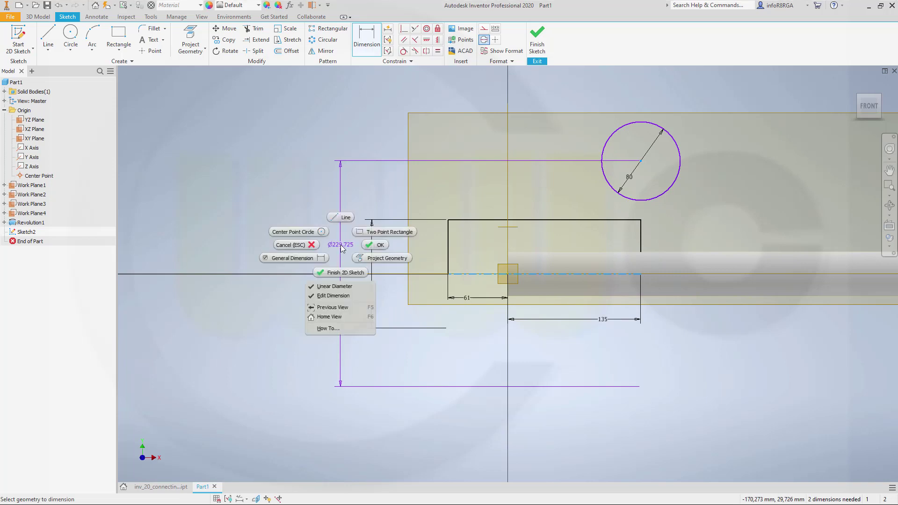
pyautogui.click(334, 286)
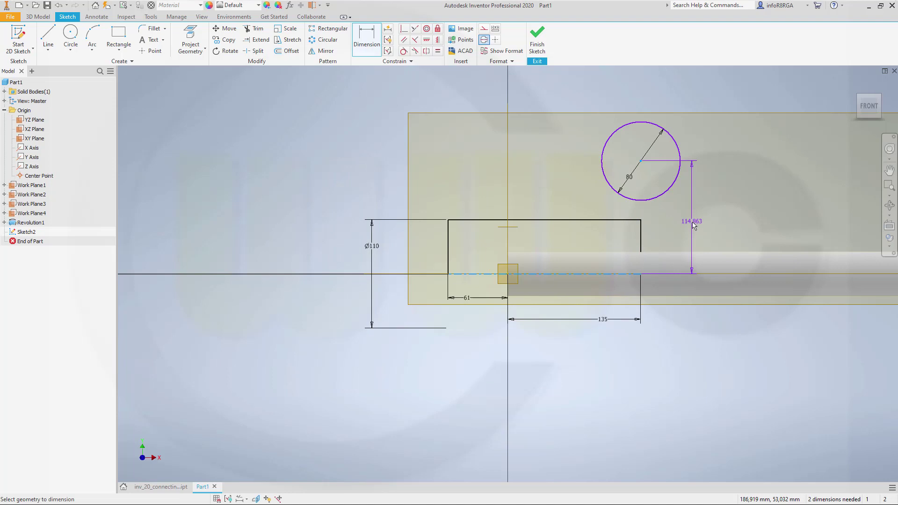
pyautogui.click(693, 225)
pyautogui.write('32,5')
pyautogui.press('Return')
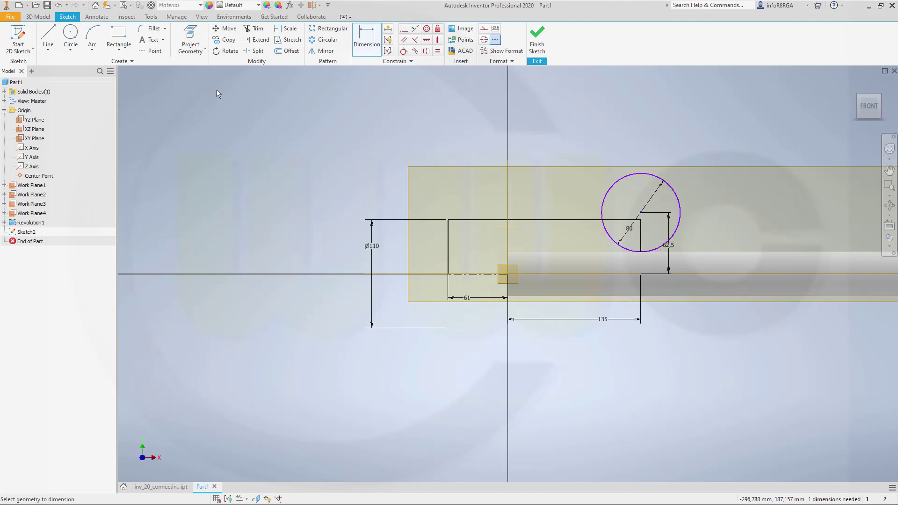
pyautogui.press('Escape')
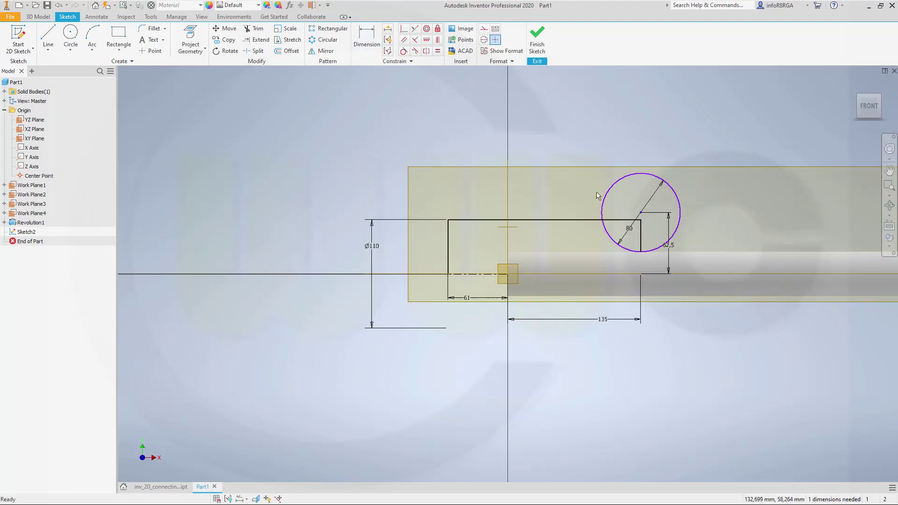
pyautogui.click(415, 29)
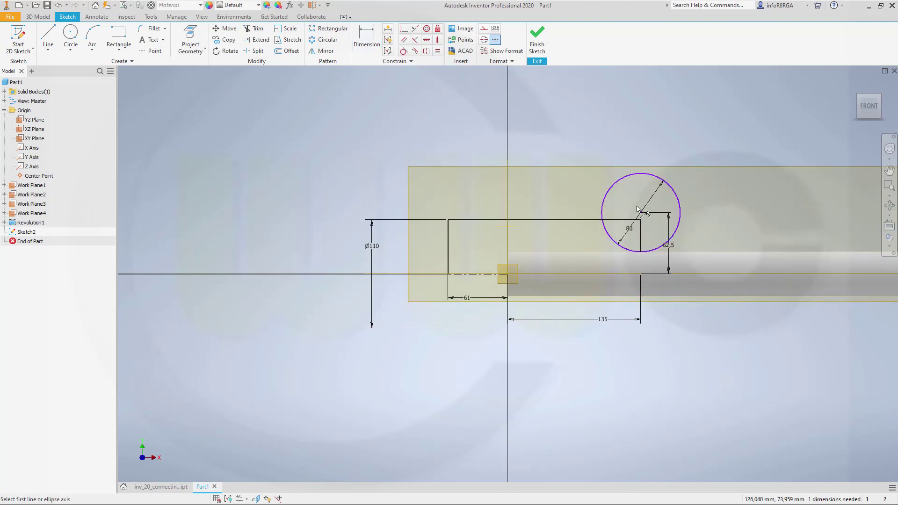
pyautogui.click(641, 238)
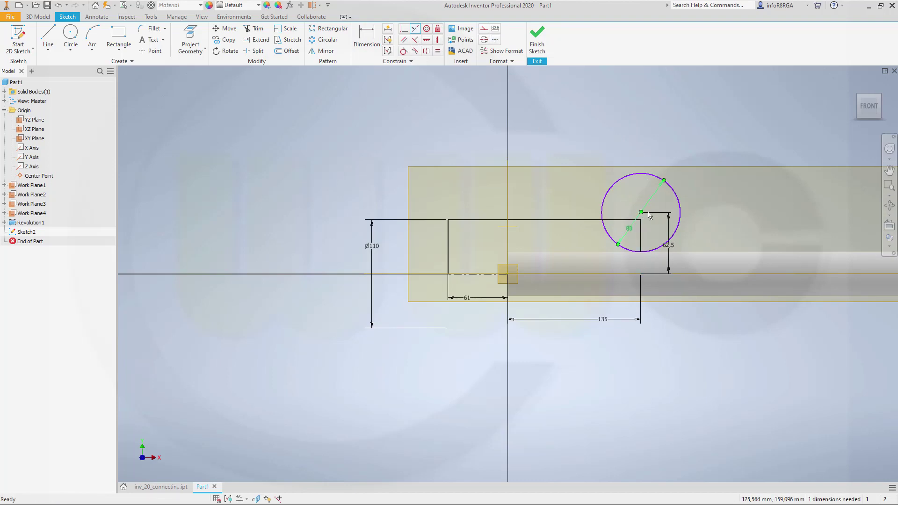
pyautogui.press('Escape')
# Move the circle off the rectangle's right edge and constrain its center coincident with that edge.
pyautogui.moveTo(640, 200); pyautogui.dragTo(538, 152)
pyautogui.click(404, 28)
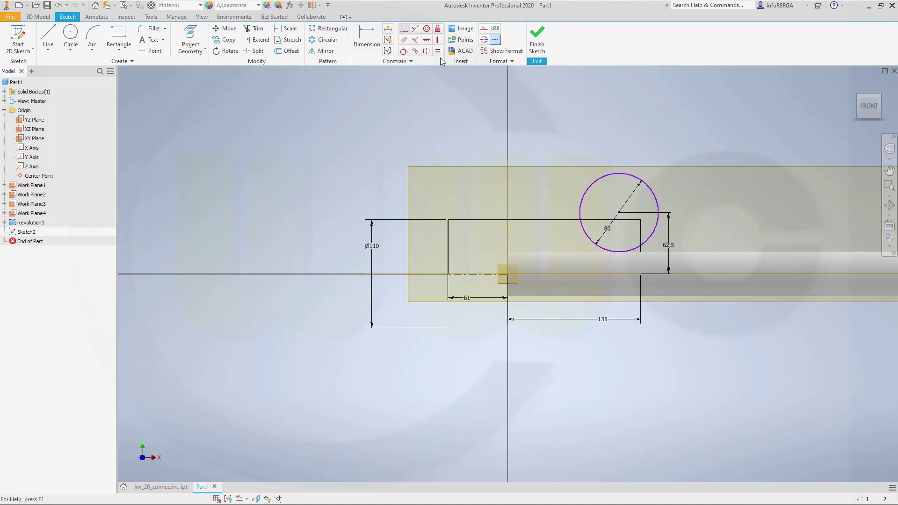
pyautogui.click(620, 213)
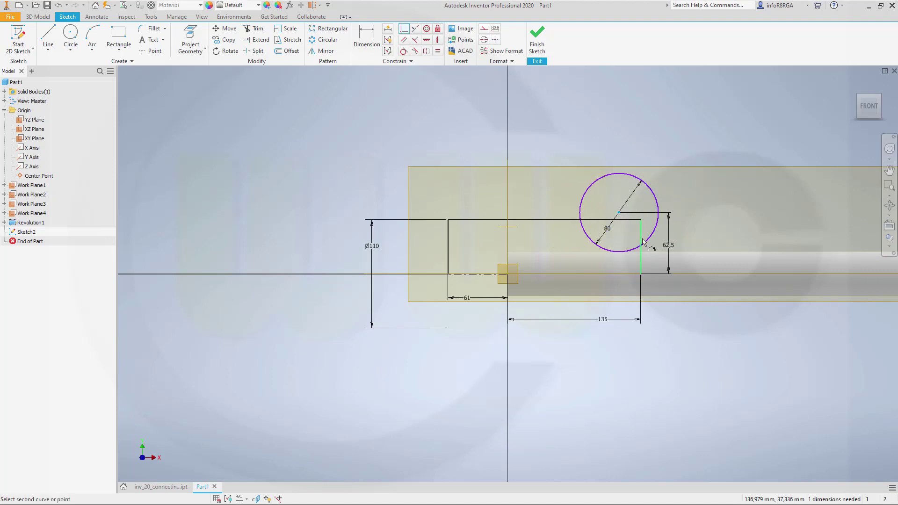
pyautogui.click(641, 236)
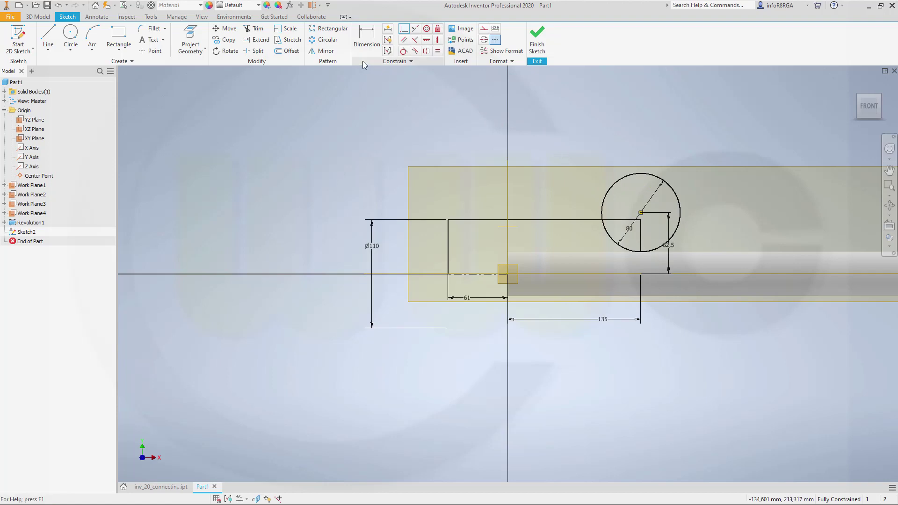
# Trim the circle and the rectangle's upper right corner, leaving a concave arc from the upper edge down toward the shaft.
pyautogui.click(254, 28)
pyautogui.moveTo(596, 176)
pyautogui.mouseDown()
pyautogui.moveTo(617, 194)
pyautogui.moveTo(642, 234)
pyautogui.mouseUp()
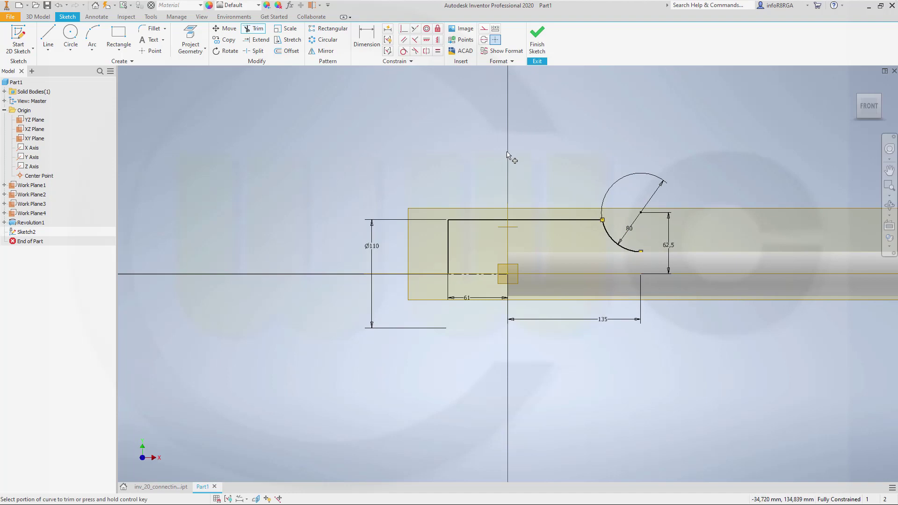
# Finish the sketch and revolve the profile a full 360 degrees about its centerline, joining it to the shaft.
pyautogui.click(537, 38)
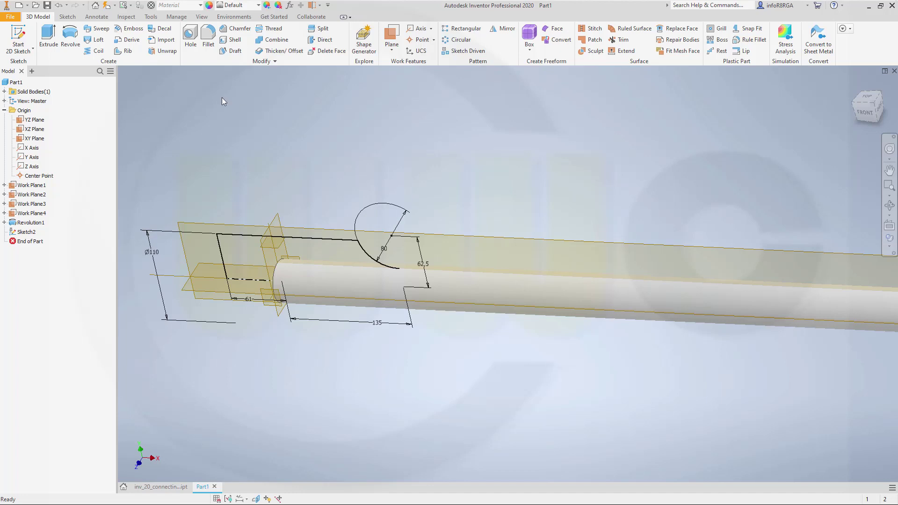
pyautogui.click(70, 38)
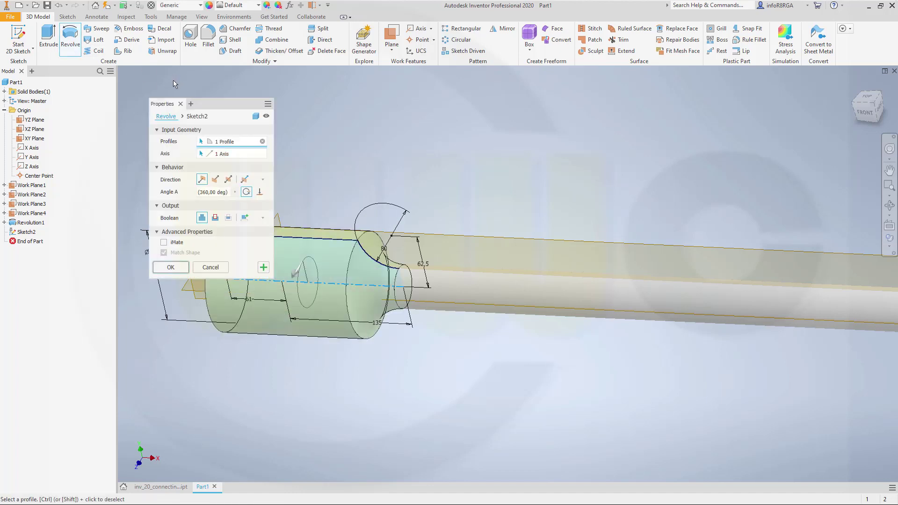
pyautogui.click(170, 268)
# Fillet the outer circular edge of the rod end with a 55 mm radius to round off its face.
pyautogui.moveTo(368, 196); pyautogui.dragTo(474, 188, button='middle')
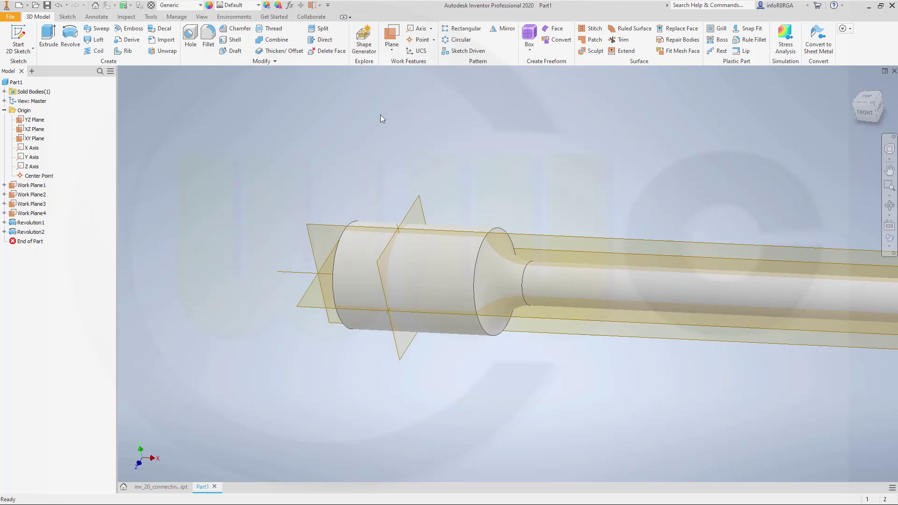
pyautogui.click(208, 38)
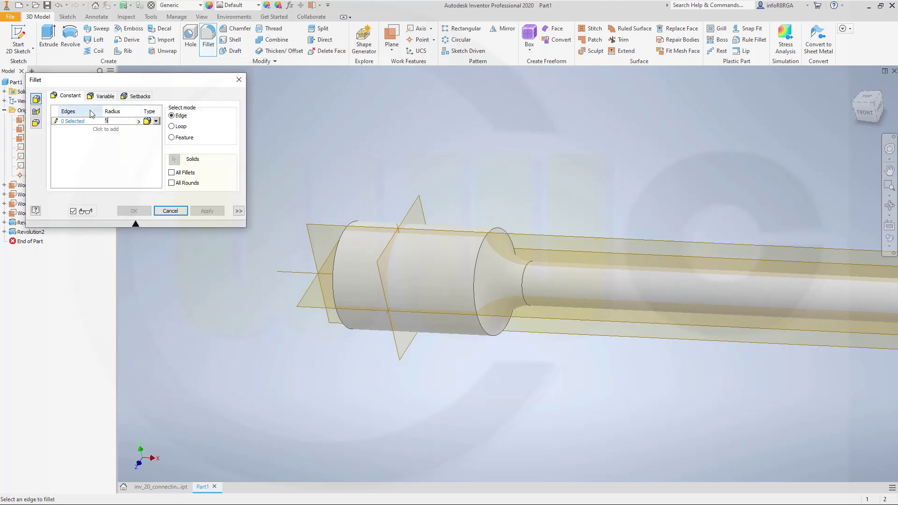
pyautogui.click(337, 274)
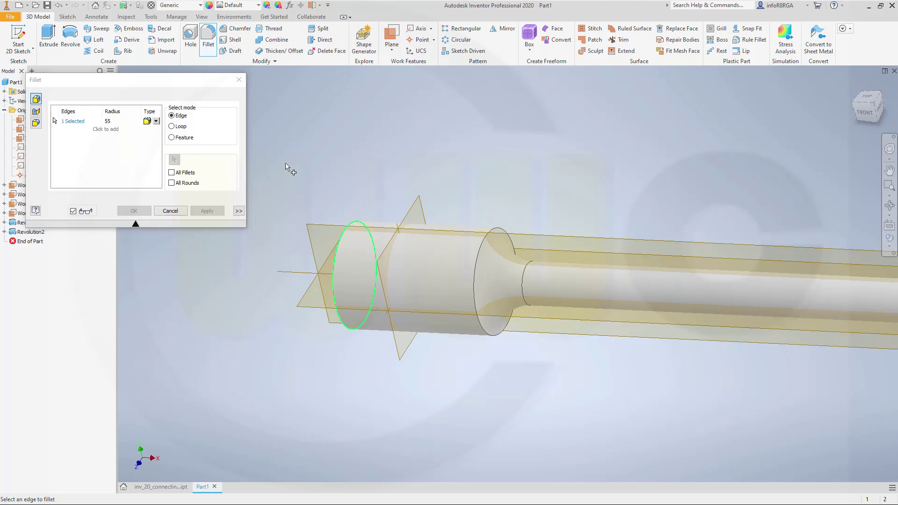
pyautogui.click(207, 211)
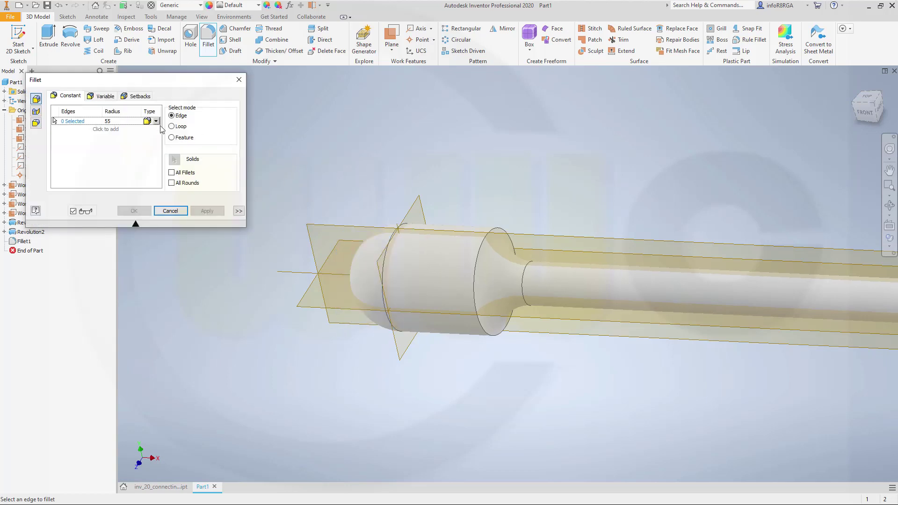
# Fillet the circular edge where the rod end's cylinder meets the concave neck with a 10 mm radius.
pyautogui.click(117, 123)
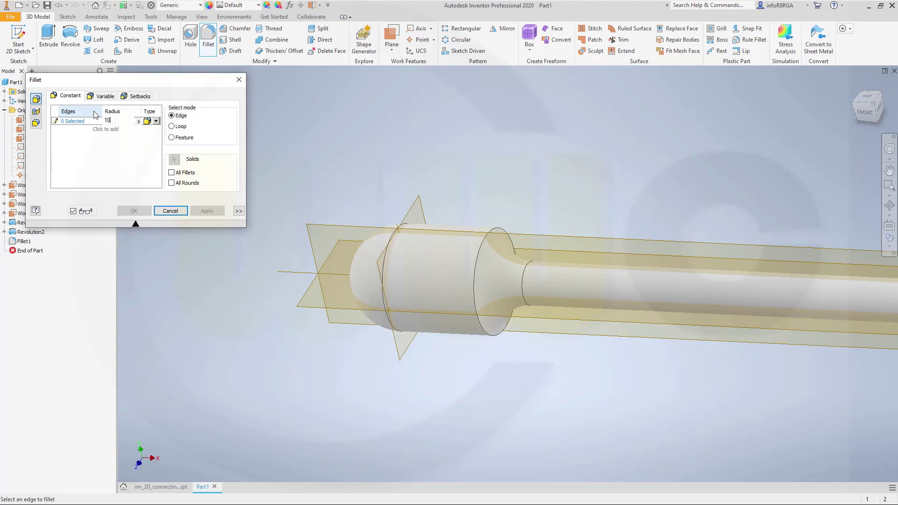
pyautogui.write('10')
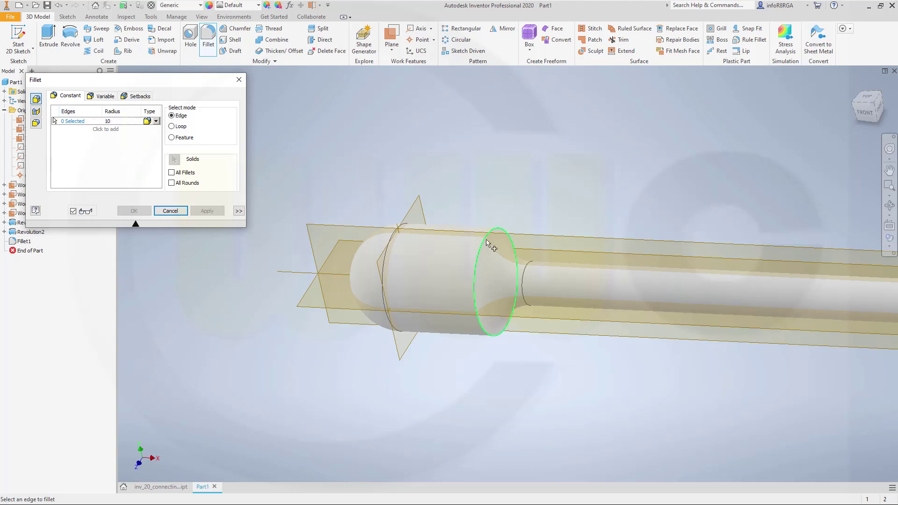
pyautogui.click(489, 243)
pyautogui.click(133, 210)
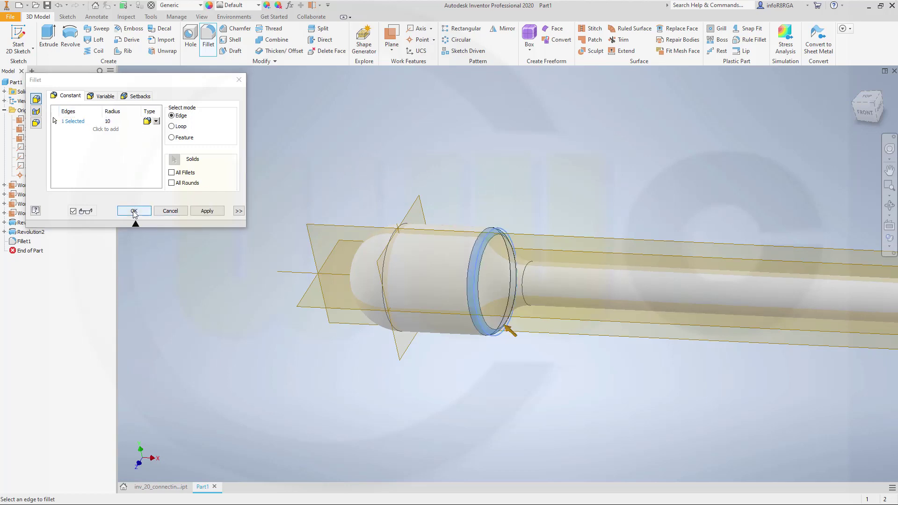
# Start a sketch on the front-facing plane along the rod and draw a rectangle above the shaft's free end.
pyautogui.scroll(-3, 638, 203)
pyautogui.moveTo(646, 205); pyautogui.dragTo(542, 249, button='middle')
pyautogui.click(16, 37)
pyautogui.click(641, 269)
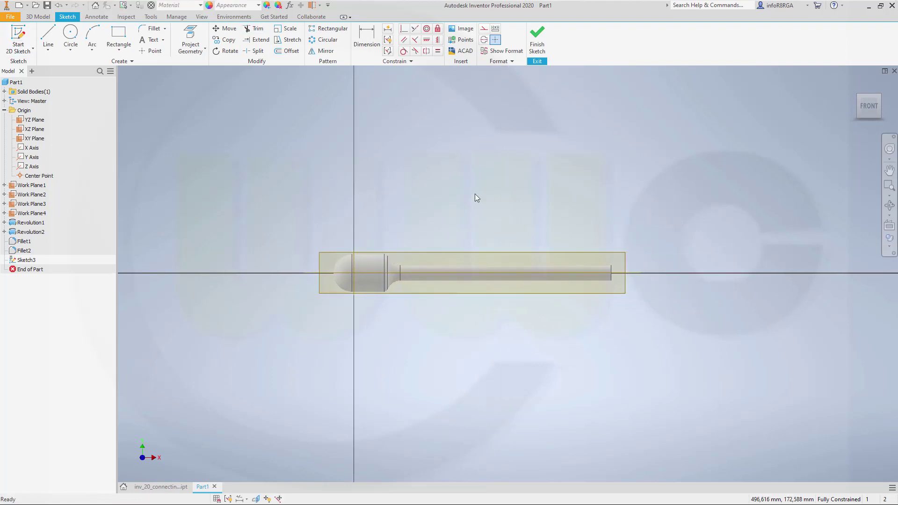
pyautogui.click(191, 40)
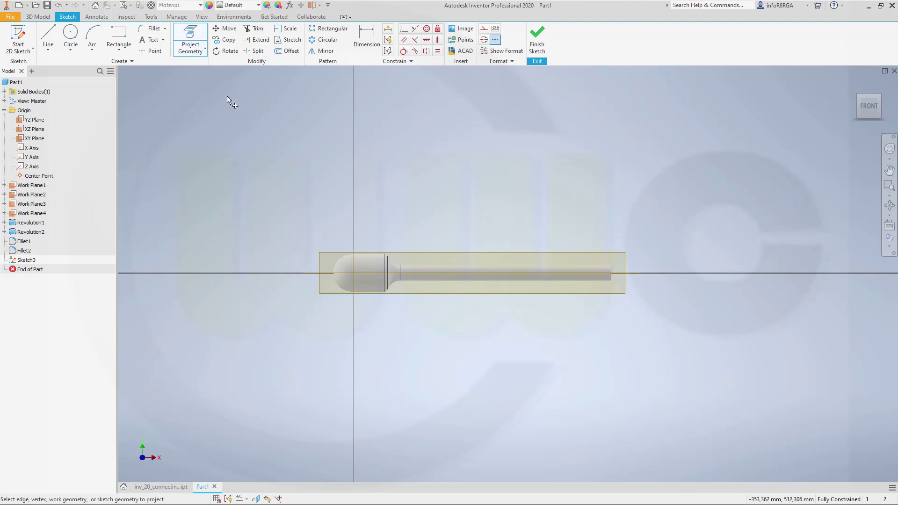
pyautogui.click(118, 37)
pyautogui.click(539, 205)
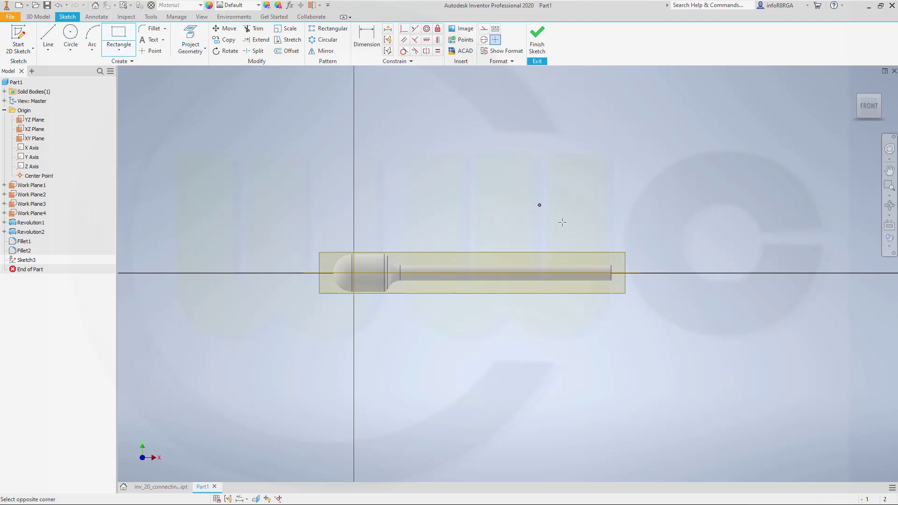
pyautogui.click(669, 247)
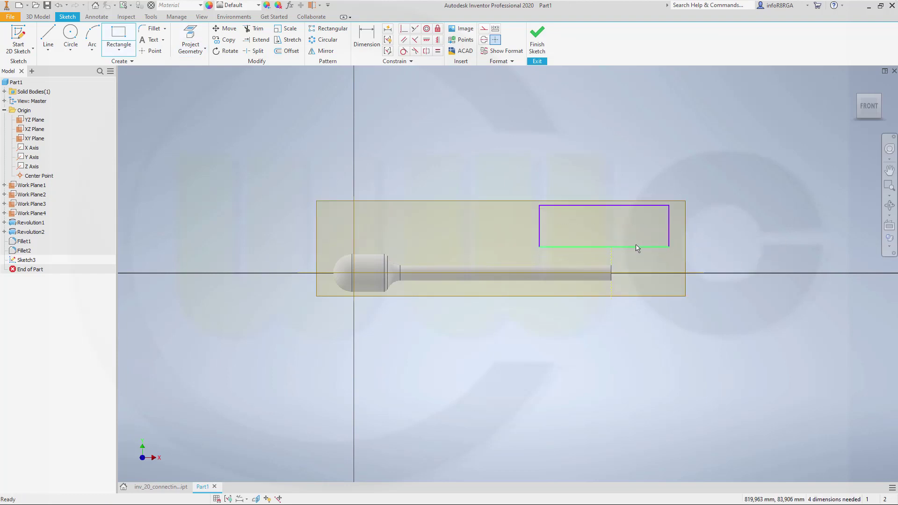
pyautogui.press('Escape')
# Turn the rectangle's lower edge into a centerline and dimension the upper edge from it as a 110 mm diameter.
pyautogui.click(484, 40)
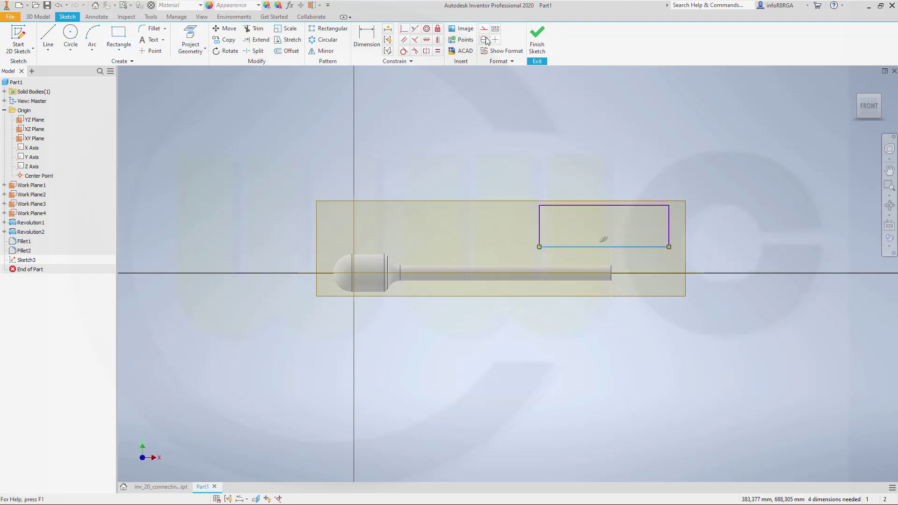
pyautogui.click(367, 40)
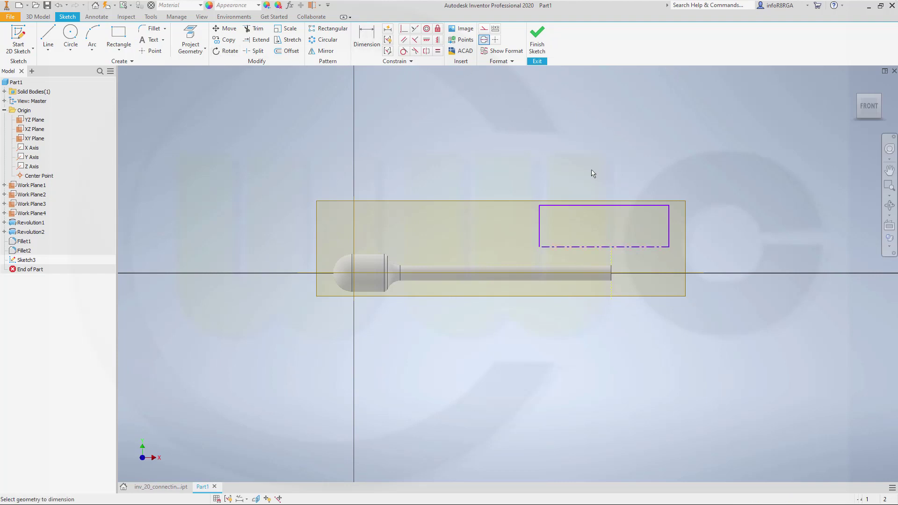
pyautogui.click(591, 247)
pyautogui.click(592, 205)
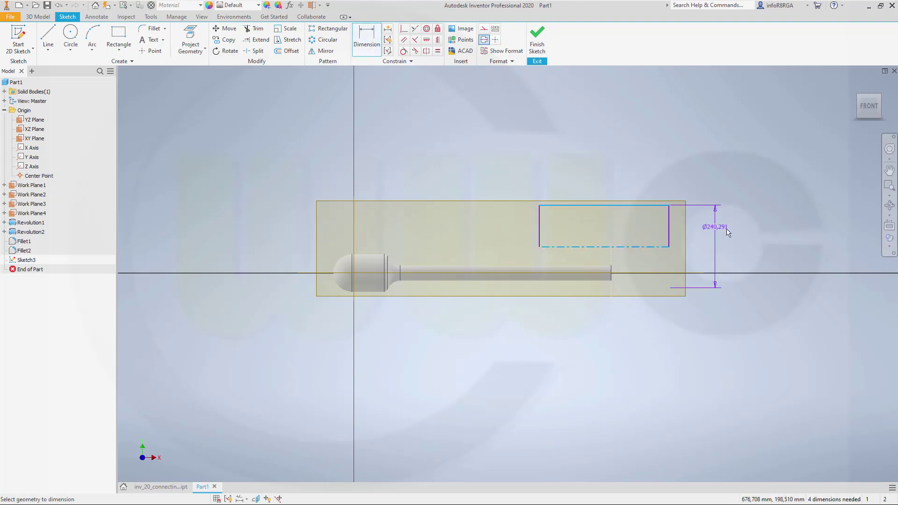
pyautogui.click(739, 229)
pyautogui.write('110')
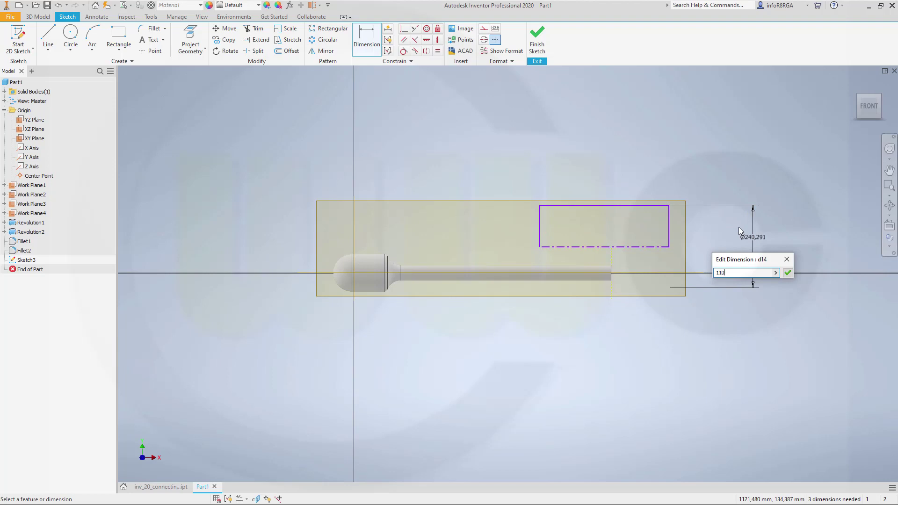
pyautogui.press('Return')
pyautogui.press('Escape')
# Move the rectangle's side edges so that they straddle the shaft's free end.
pyautogui.click(494, 260)
pyautogui.moveTo(499, 255); pyautogui.dragTo(672, 255)
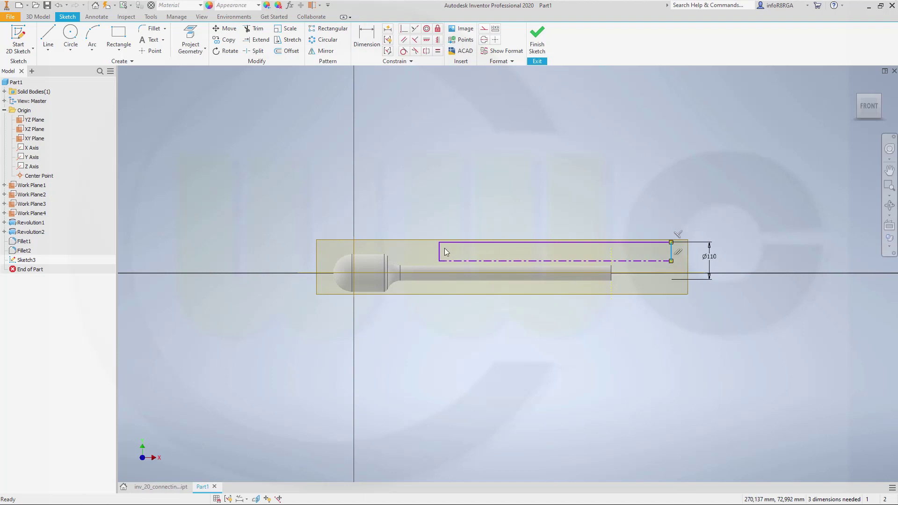
pyautogui.moveTo(444, 253)
pyautogui.mouseDown()
pyautogui.moveTo(569, 262)
pyautogui.moveTo(560, 255)
pyautogui.mouseUp()
# Dimension the rectangle's right edge 105 mm from the work plane at the shaft's free end.
pyautogui.click(366, 38)
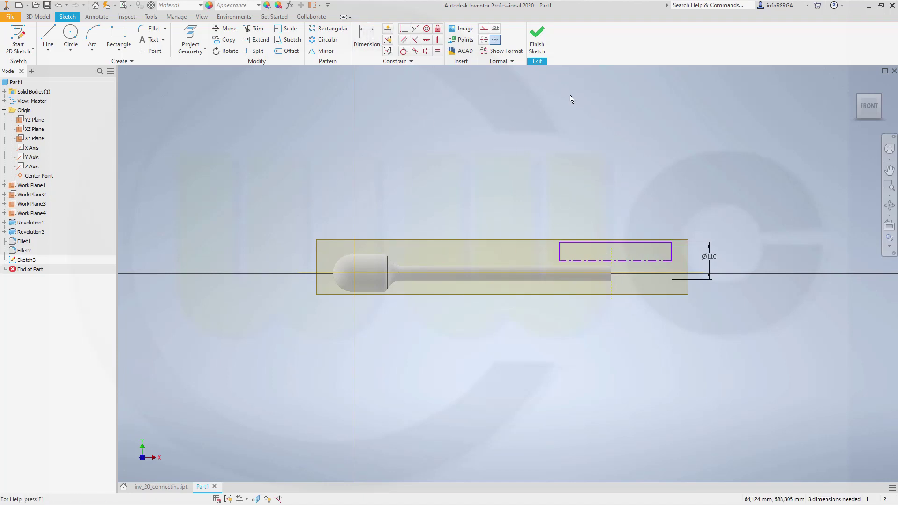
pyautogui.click(612, 257)
pyautogui.click(672, 253)
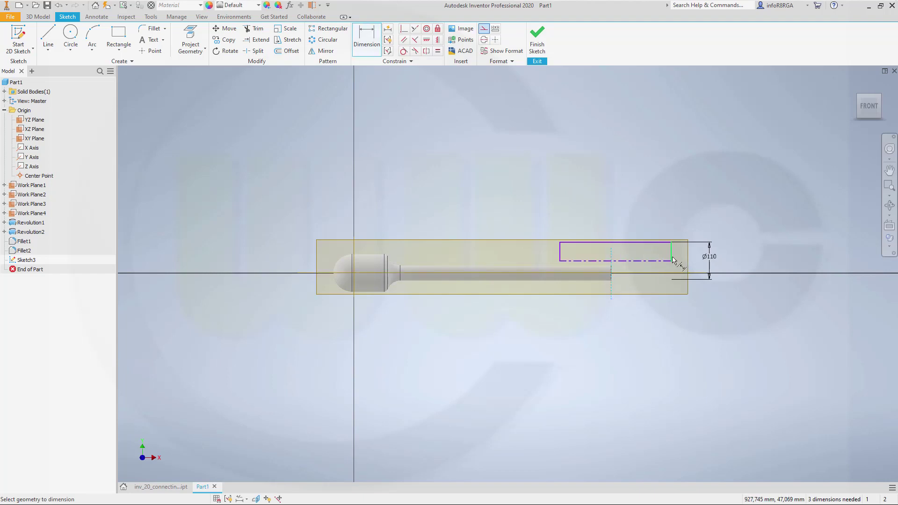
pyautogui.click(637, 213)
pyautogui.write('105')
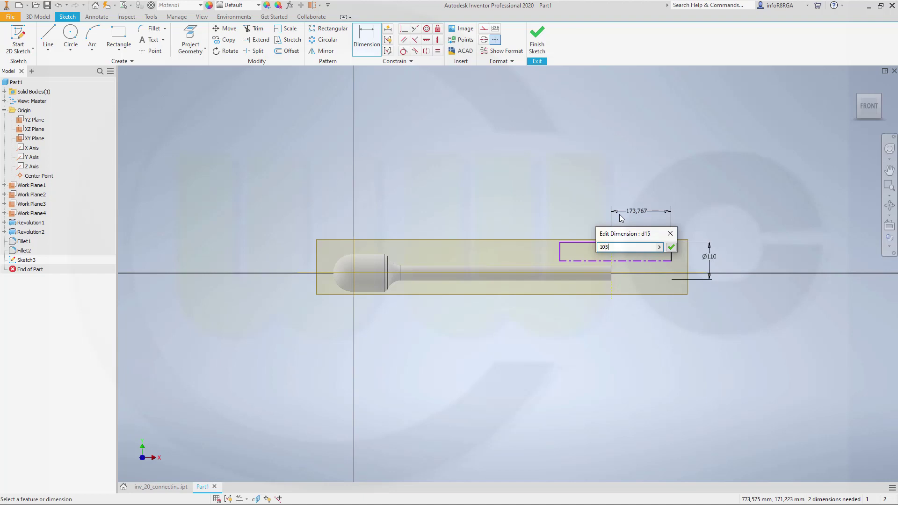
pyautogui.press('Return')
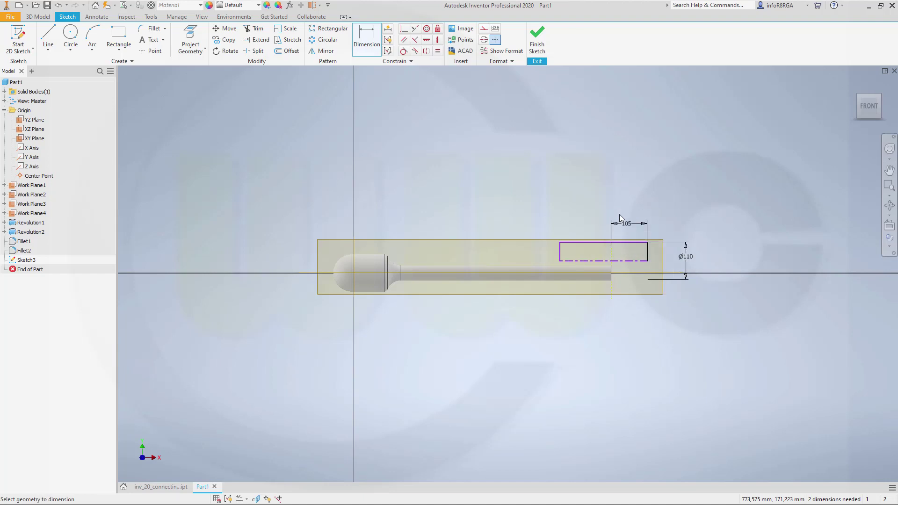
# Dimension the rectangle's left edge 105 mm from the same work plane at the shaft's end.
pyautogui.click(612, 258)
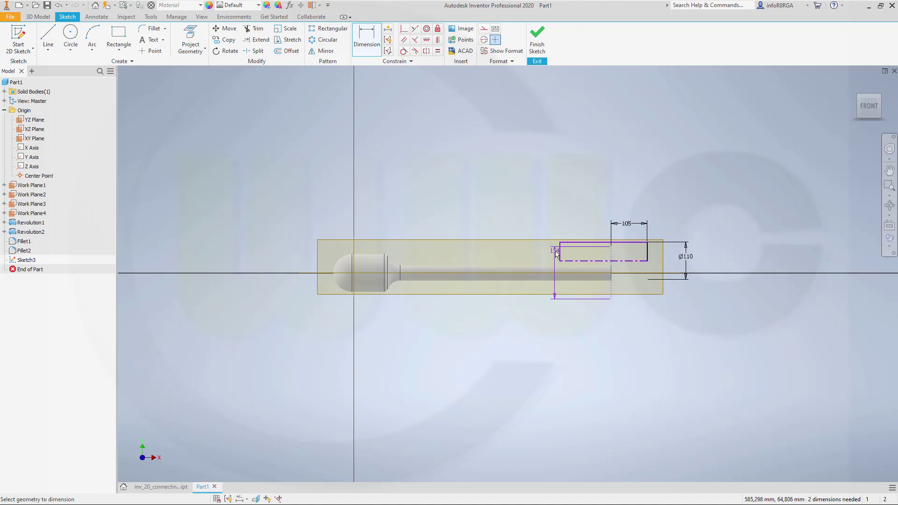
pyautogui.click(561, 251)
pyautogui.click(563, 223)
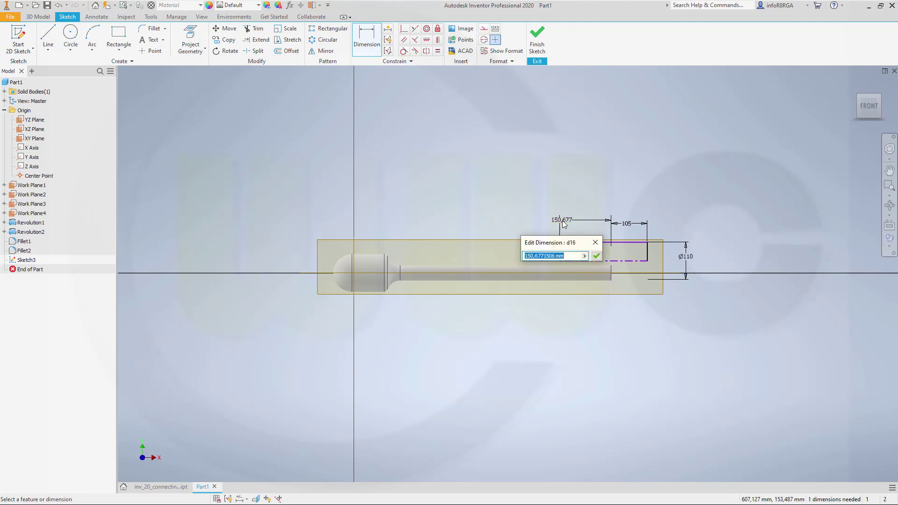
pyautogui.write('105')
pyautogui.press('Return')
pyautogui.press('Escape')
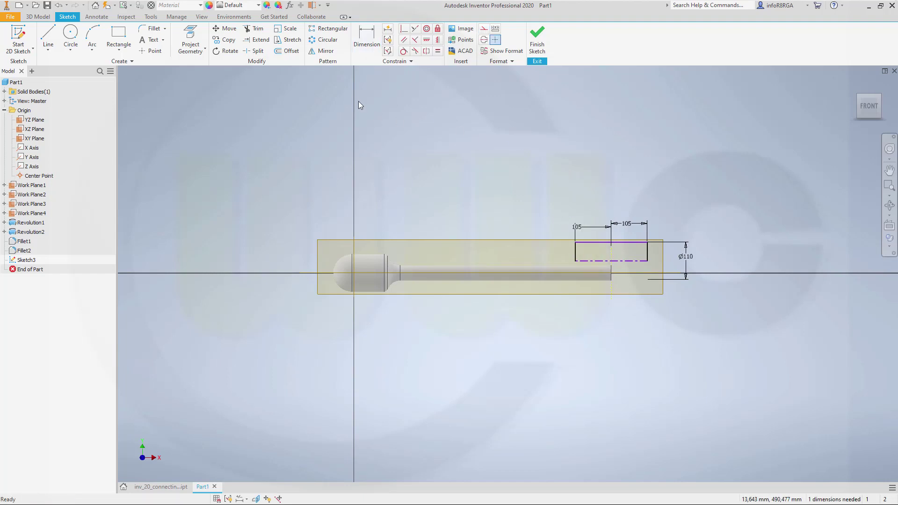
# Constrain the rectangle's centerline coincident with the part's origin center point.
pyautogui.click(403, 28)
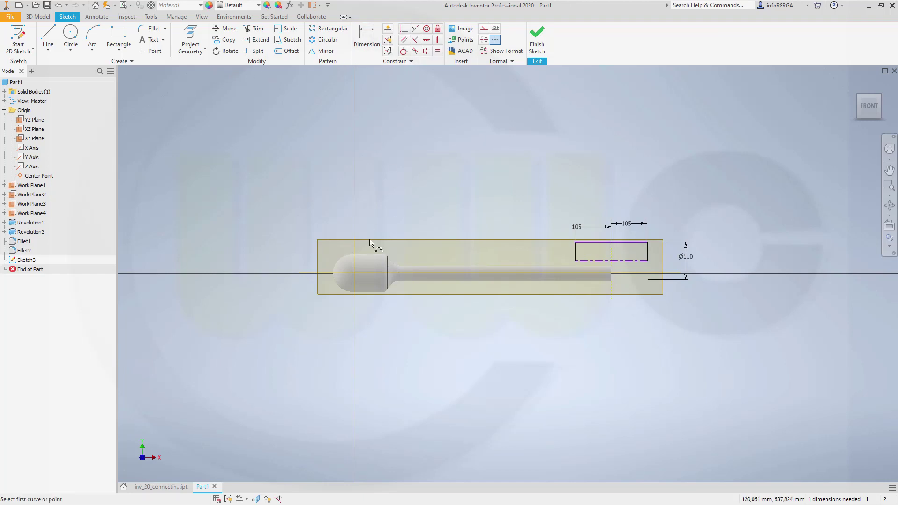
pyautogui.click(353, 273)
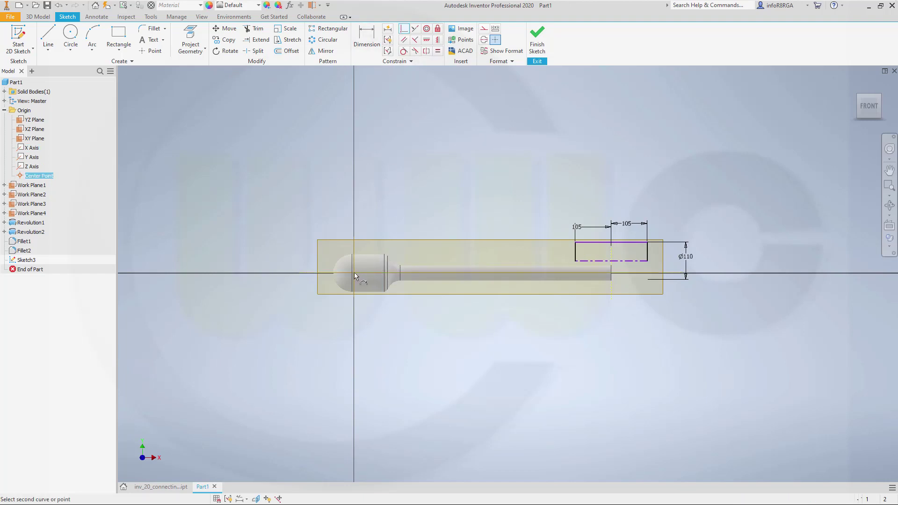
pyautogui.click(641, 261)
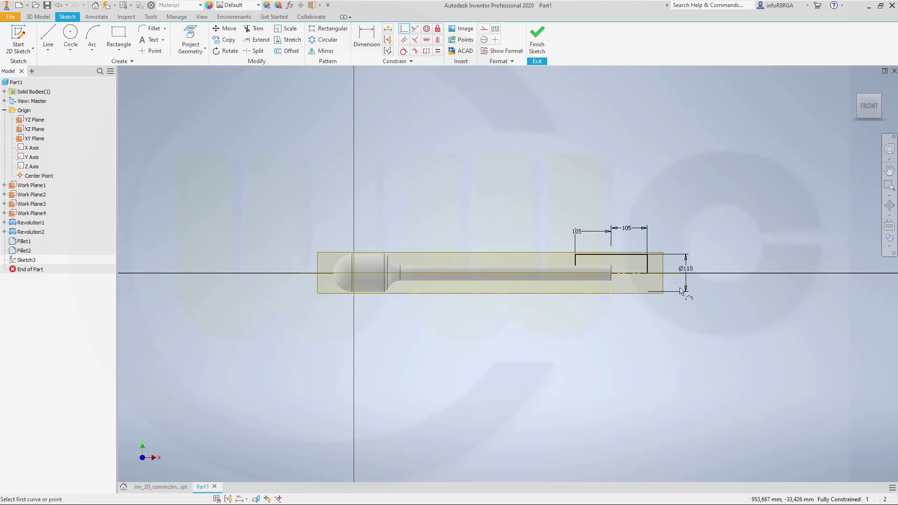
# Slice the model display at the sketch plane and sketch an 80 mm diameter circle above the new rectangle.
pyautogui.click(256, 499)
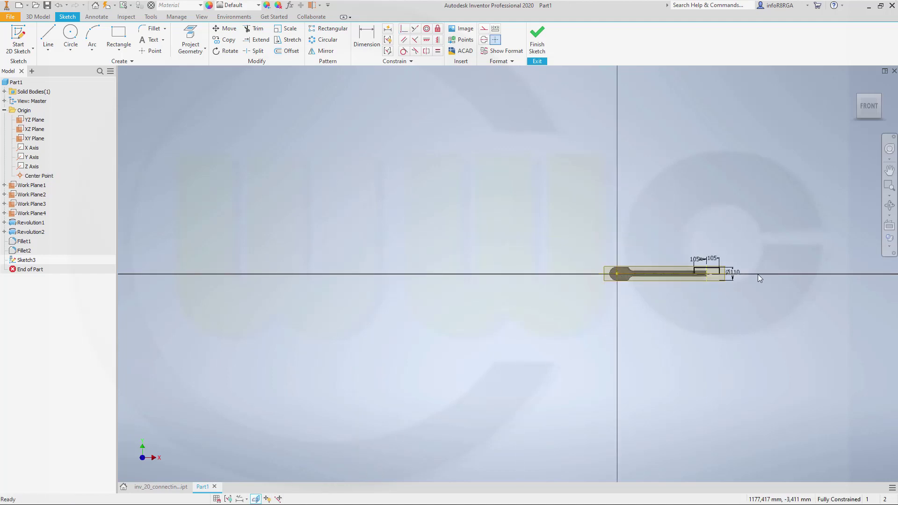
pyautogui.scroll(5, 753, 278)
pyautogui.scroll(-5, 539, 214)
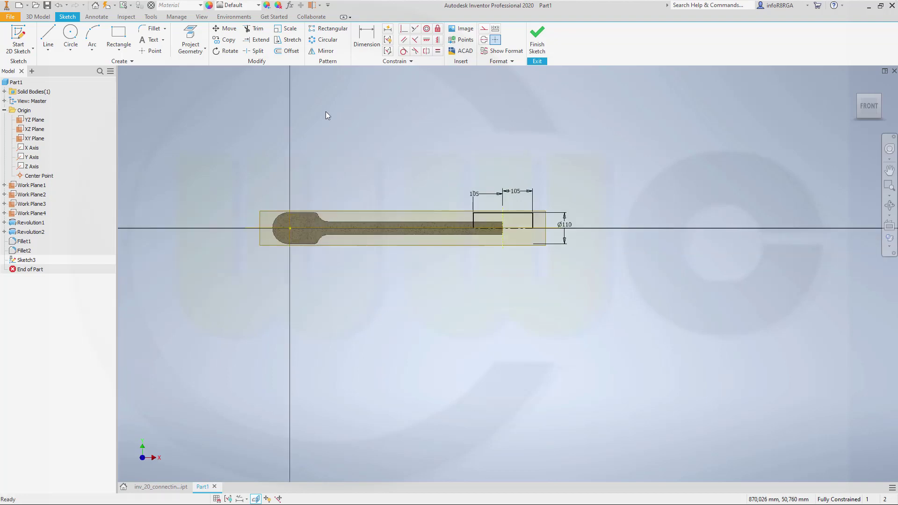
pyautogui.click(71, 32)
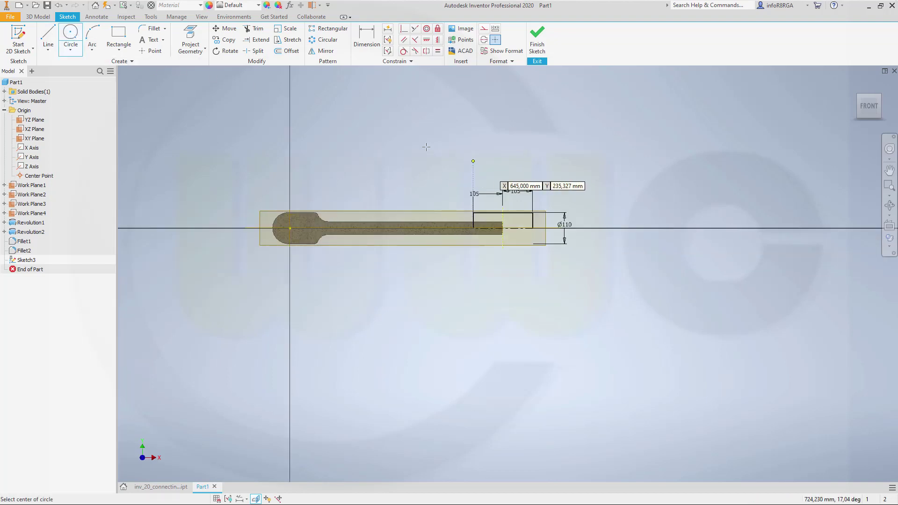
pyautogui.click(443, 143)
pyautogui.write('80')
pyautogui.press('Return')
# Constrain the circle's center coincident with the rectangle's left edge.
pyautogui.click(404, 31)
pyautogui.click(445, 145)
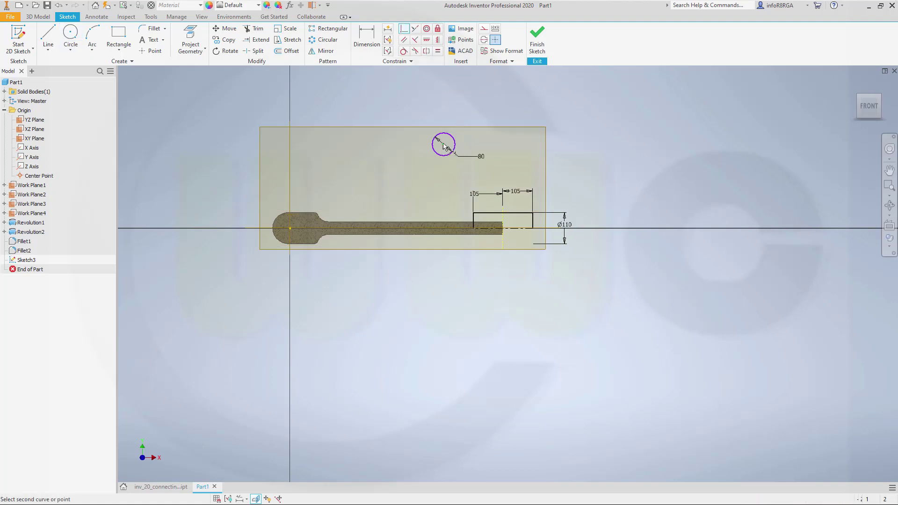
pyautogui.click(474, 217)
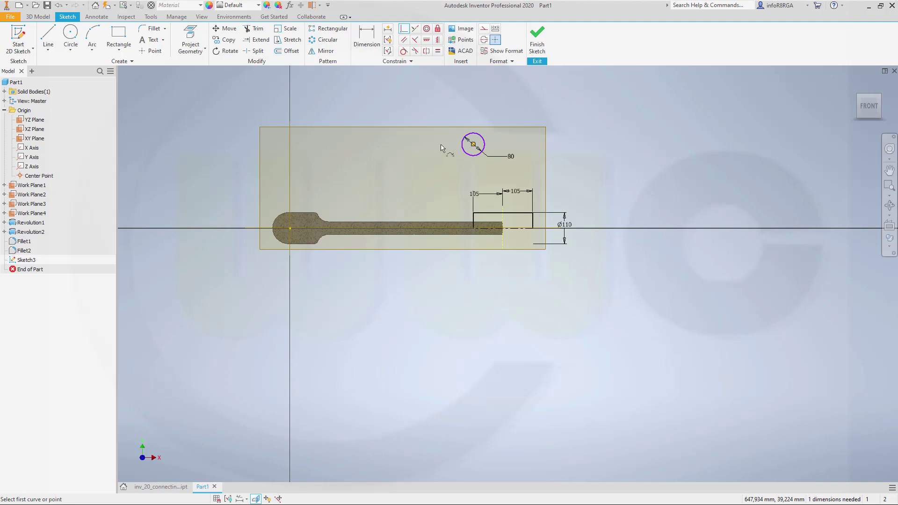
# Dimension the circle's center 62.5 mm above the rectangle's centerline as a linear distance instead of a diameter.
pyautogui.click(368, 38)
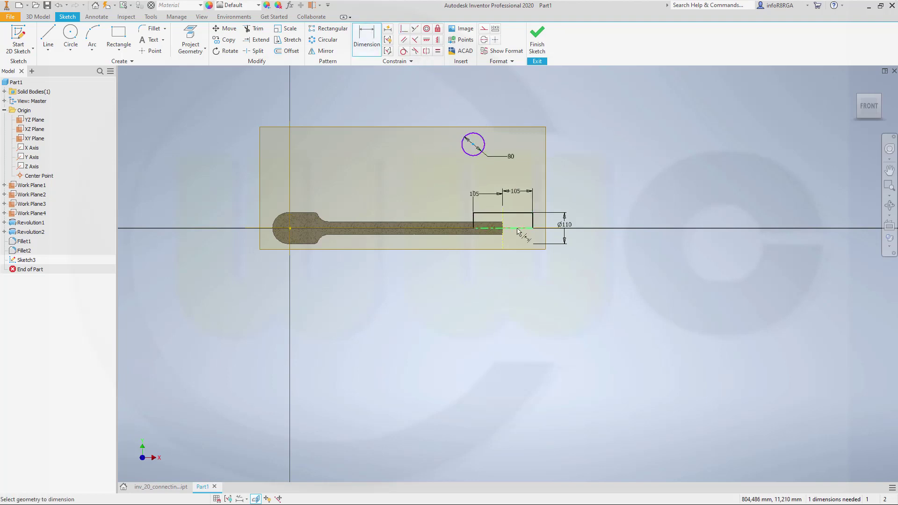
pyautogui.click(563, 217)
pyautogui.rightClick(593, 204)
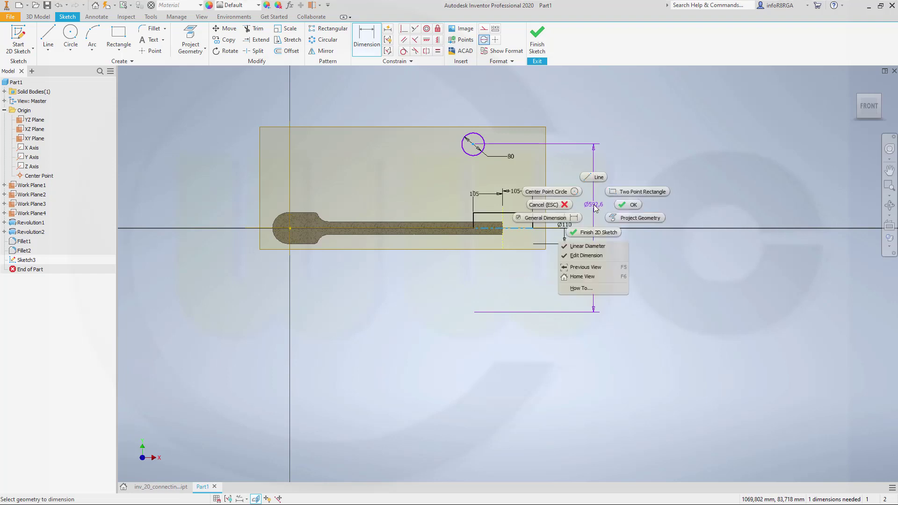
pyautogui.click(586, 246)
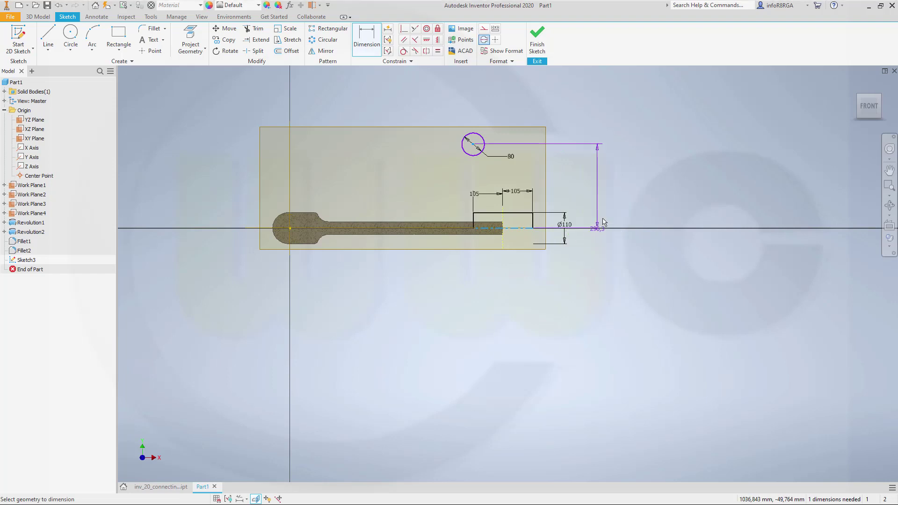
pyautogui.click(590, 195)
pyautogui.write('110')
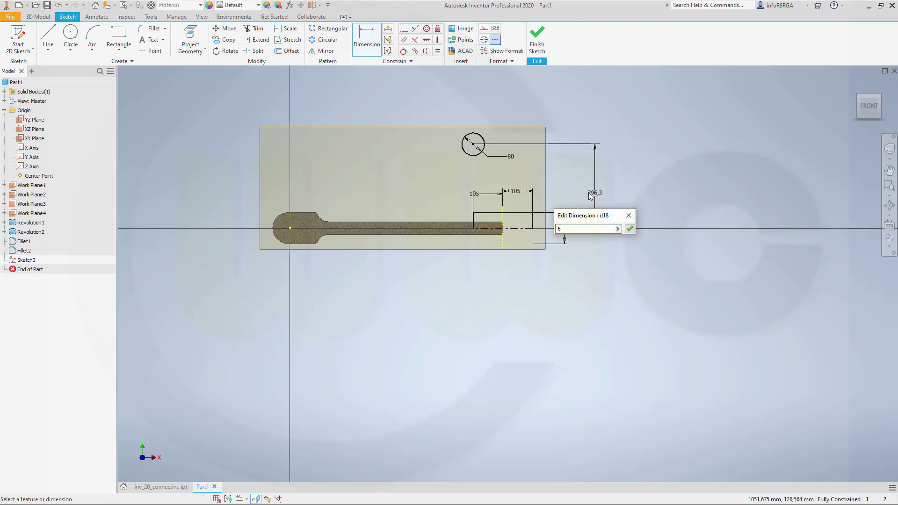
pyautogui.press('Return')
# Trim the circle and the rectangle's upper-left corner, keeping the concave arc that connects the left and upper edges.
pyautogui.scroll(-1, 569, 209)
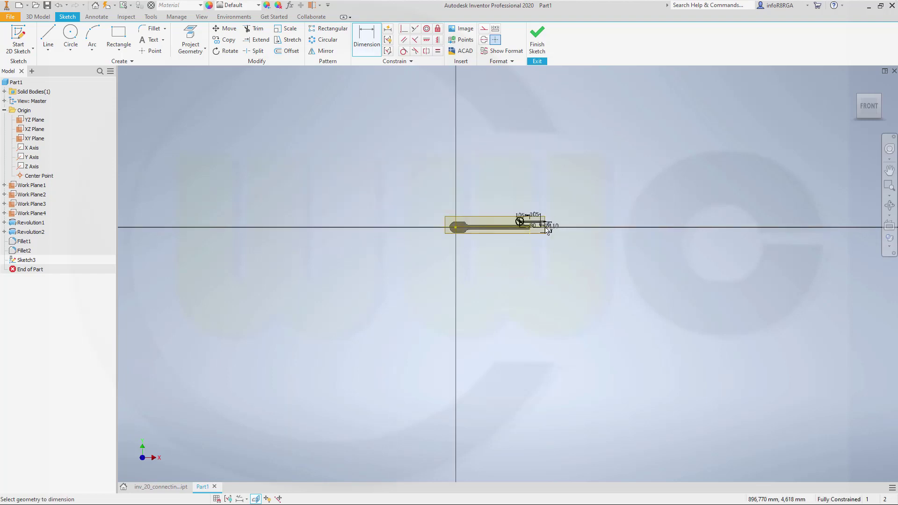
pyautogui.scroll(5, 533, 220)
pyautogui.scroll(-1, 369, 173)
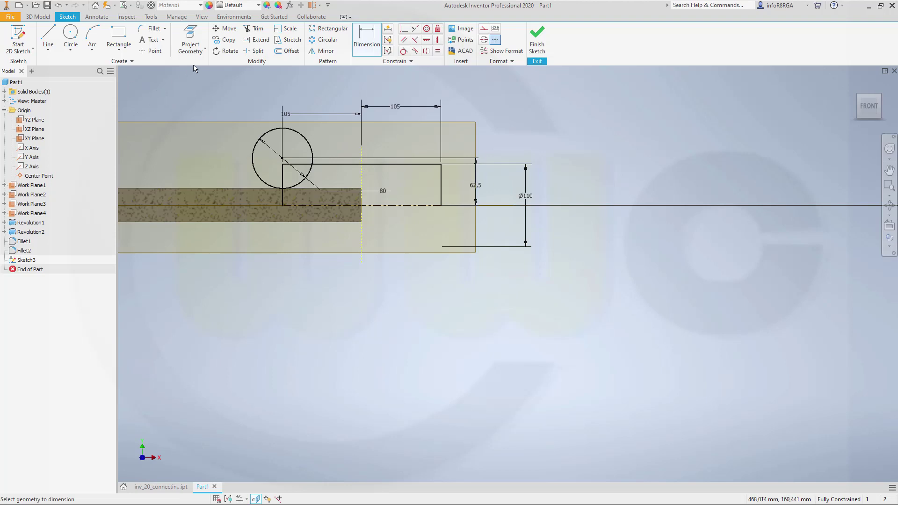
pyautogui.click(255, 29)
pyautogui.moveTo(247, 136)
pyautogui.mouseDown()
pyautogui.moveTo(275, 173)
pyautogui.moveTo(290, 176)
pyautogui.moveTo(300, 157)
pyautogui.mouseUp()
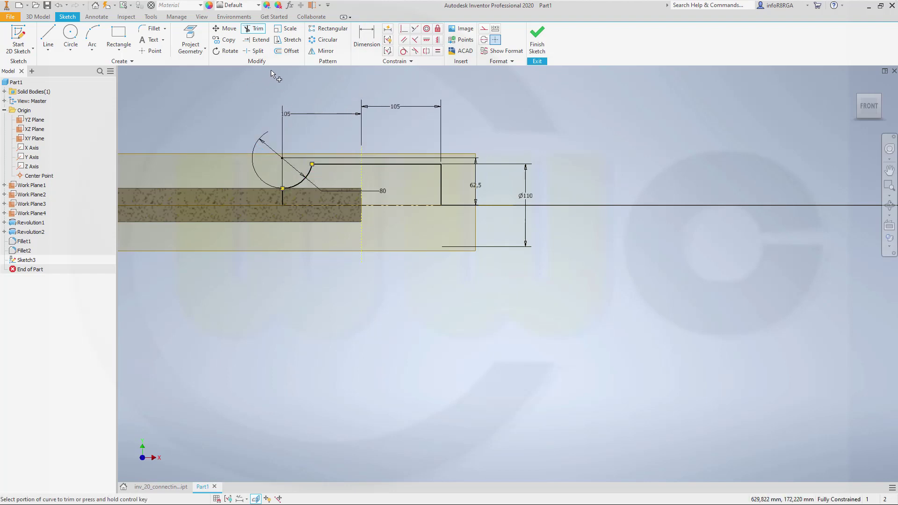
# Fillet the corner between the concave arc and the profile's upper edge, and enlarge the fillet's radius for a smooth transition.
pyautogui.click(152, 29)
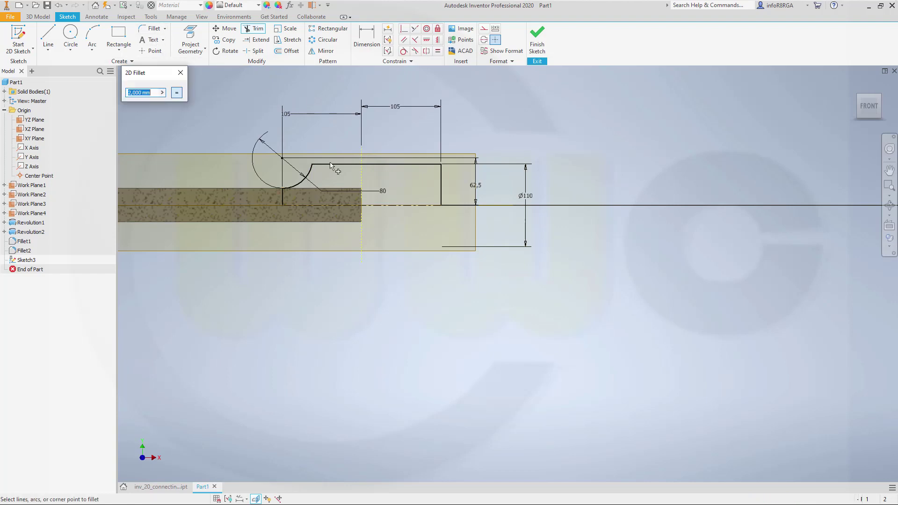
pyautogui.click(326, 168)
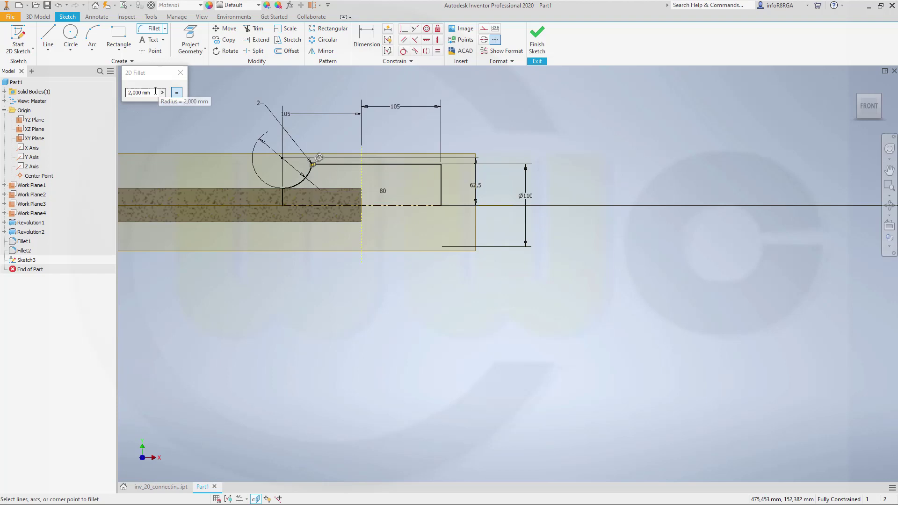
pyautogui.click(181, 73)
pyautogui.doubleClick(260, 106)
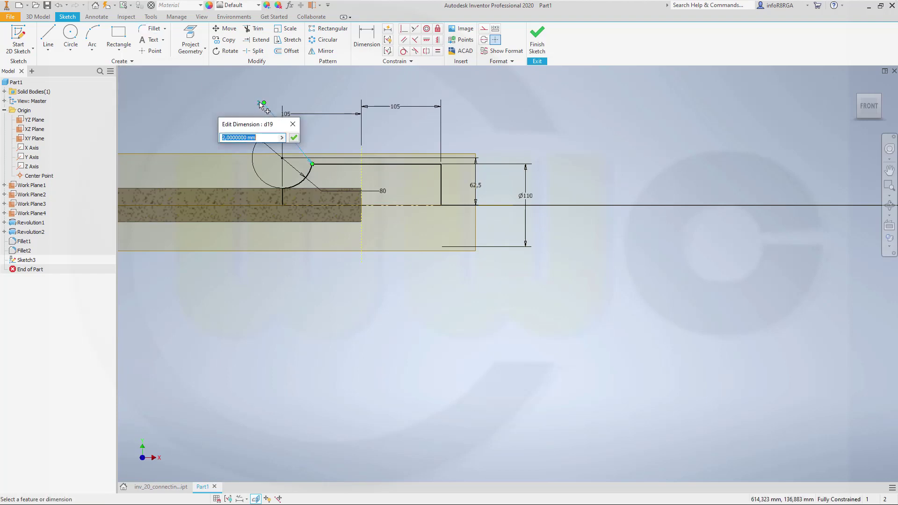
pyautogui.write('20')
pyautogui.press('Return')
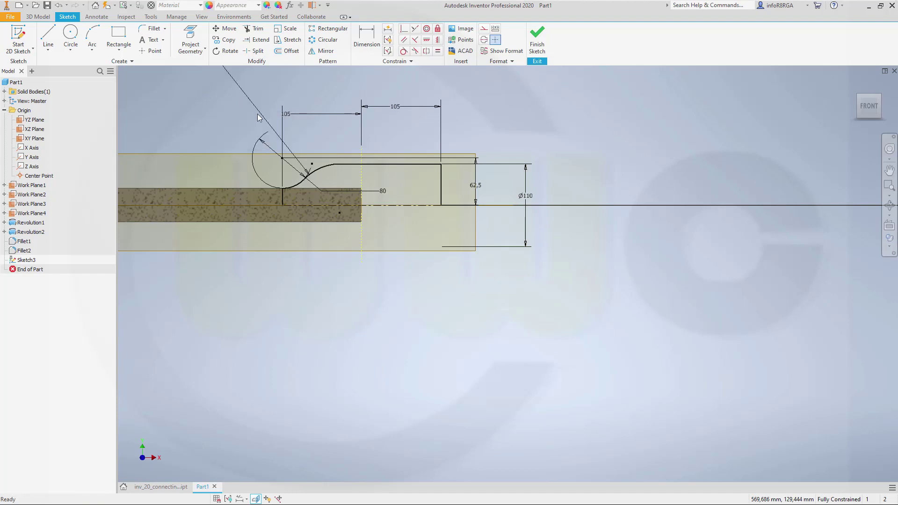
# Finish the sketch and revolve the profile a full 360 degrees about its centerline, joined to the shaft.
pyautogui.click(537, 46)
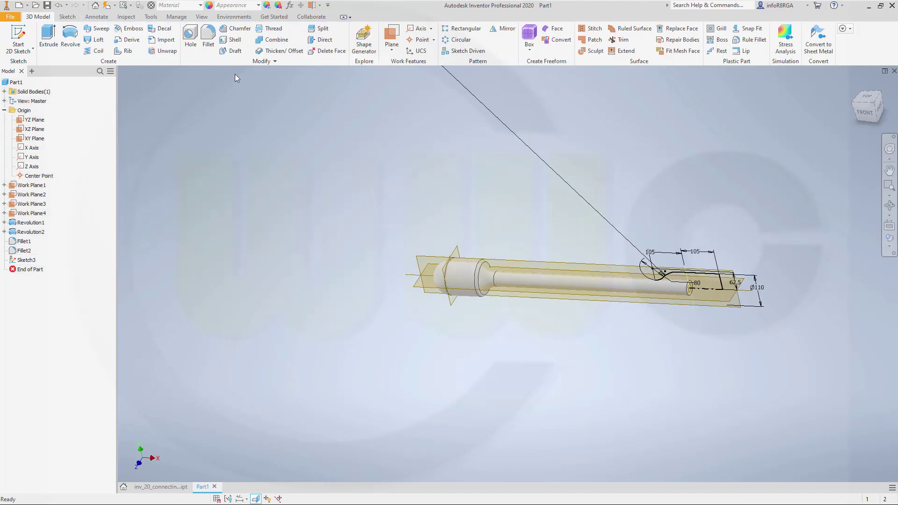
pyautogui.click(70, 37)
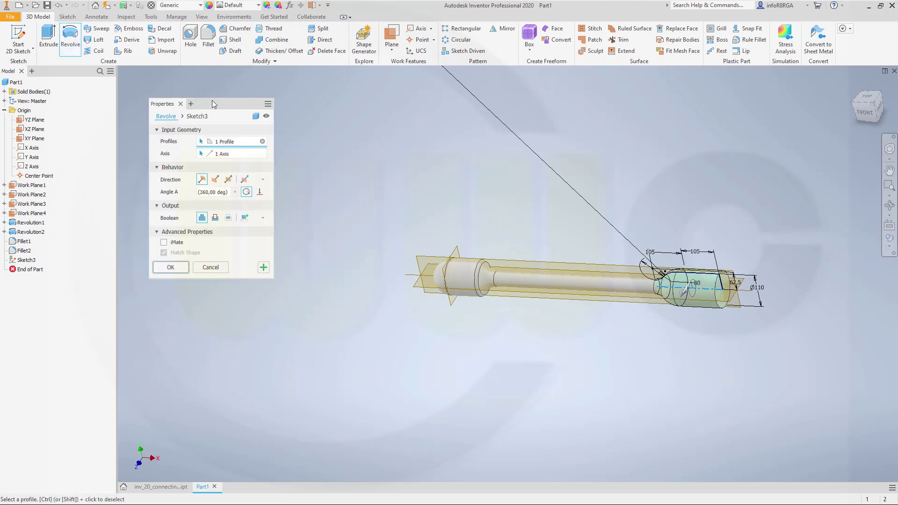
pyautogui.click(170, 268)
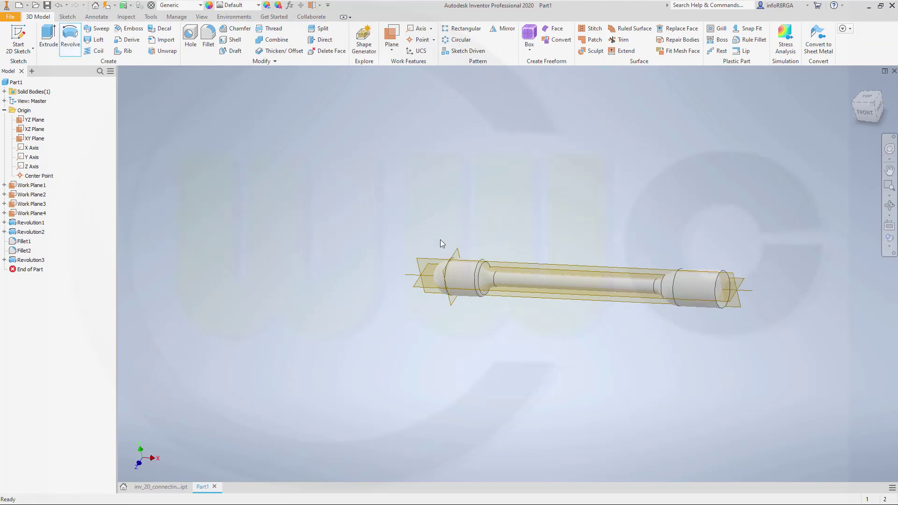
# Start a Split operation on the rod body.
pyautogui.keyDown('shift'); pyautogui.moveTo(372, 311); pyautogui.dragTo(442, 313, button='middle'); pyautogui.keyUp('shift')
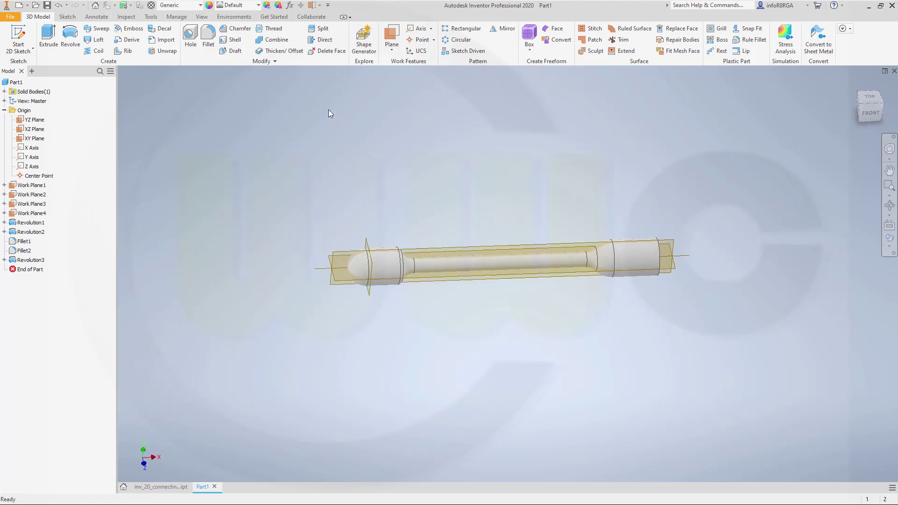
pyautogui.click(312, 31)
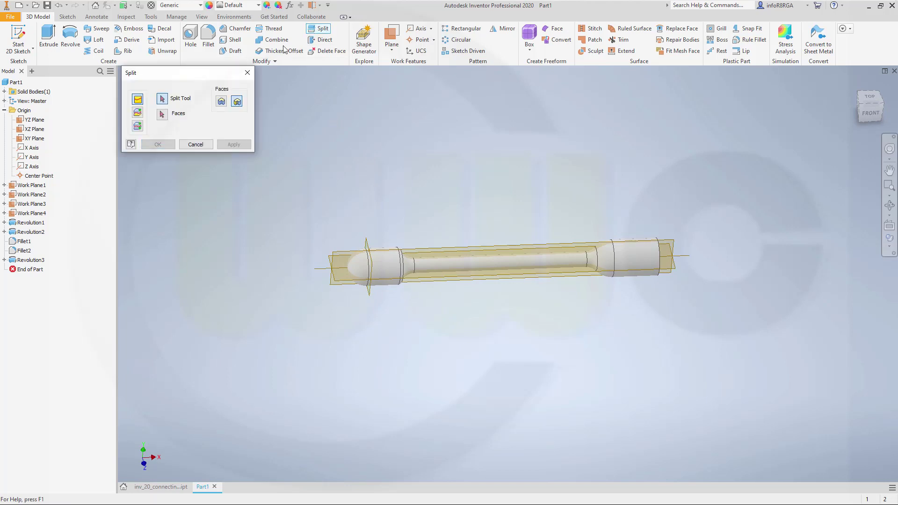
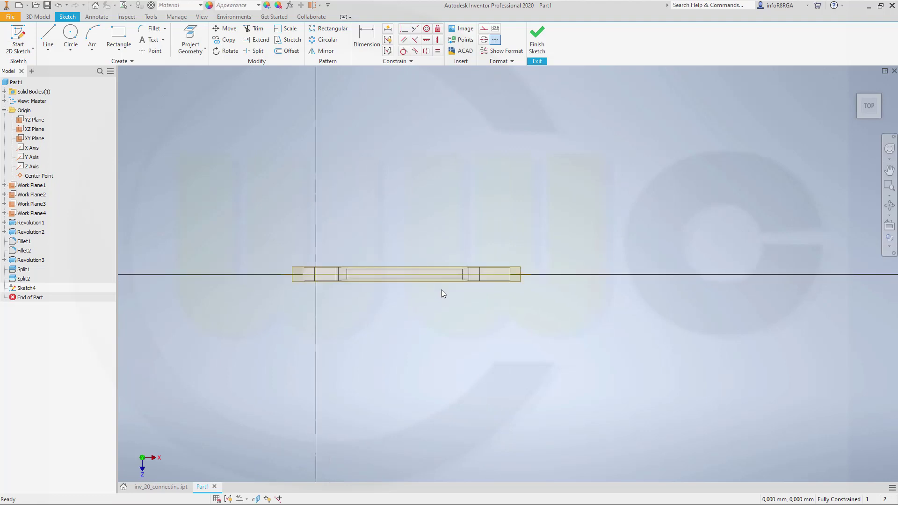
# Sketch a 110 mm diameter circle beyond the rod's flat end in the new top-view sketch.
pyautogui.scroll(3, 444, 295)
pyautogui.click(71, 35)
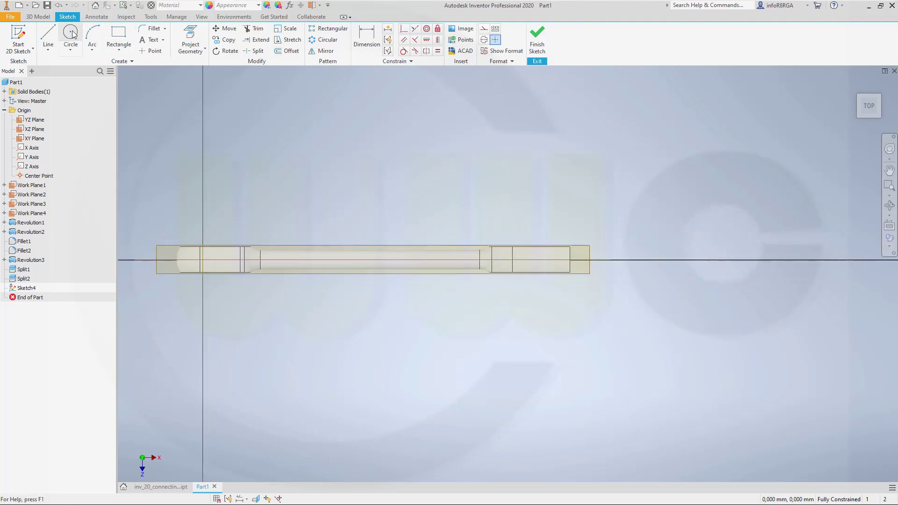
pyautogui.click(622, 259)
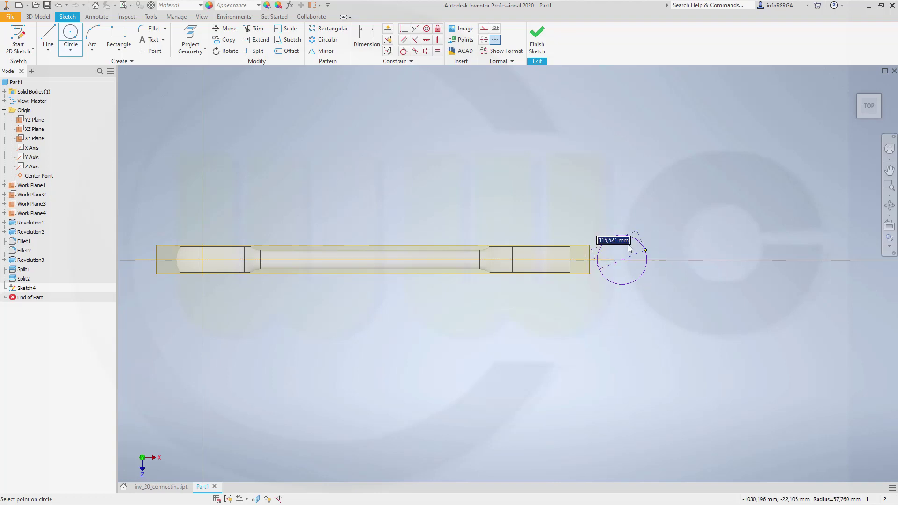
pyautogui.write('110')
pyautogui.press('Return')
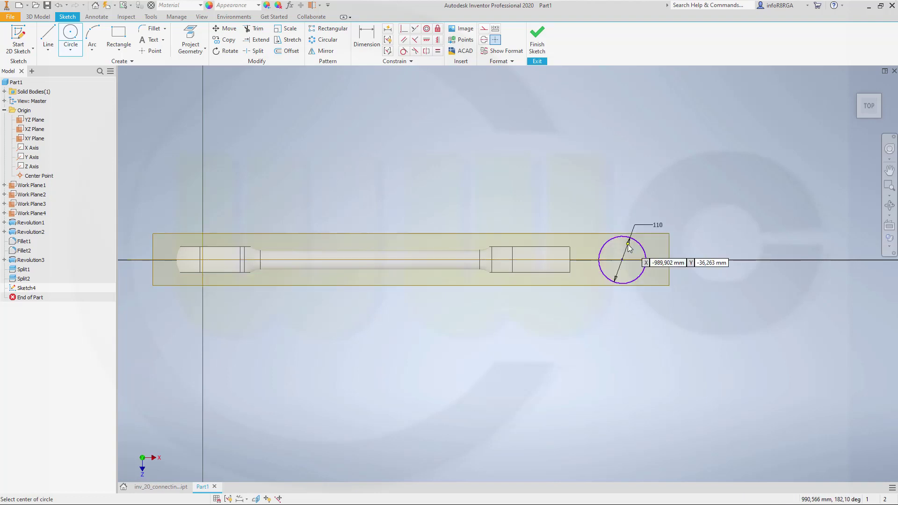
pyautogui.press('Escape')
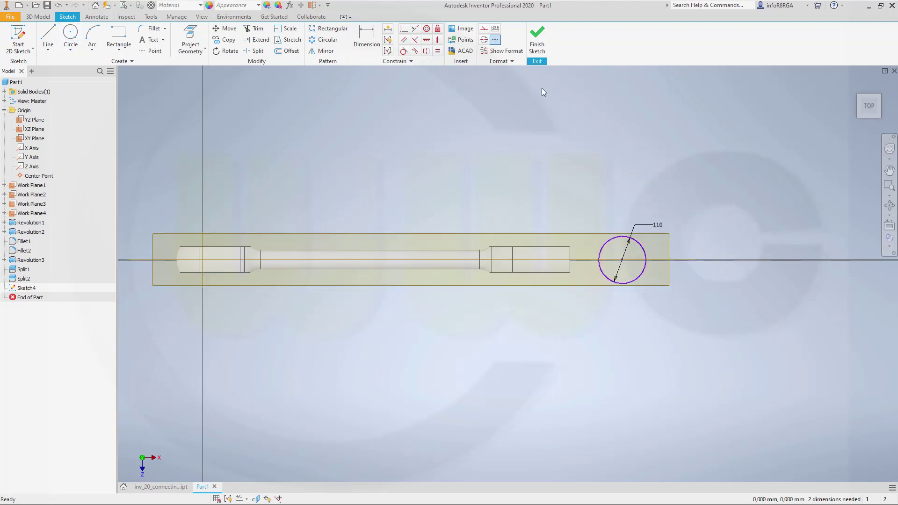
# Align the circle's center horizontally with the origin center point and slice the model display at the sketch plane.
pyautogui.click(427, 40)
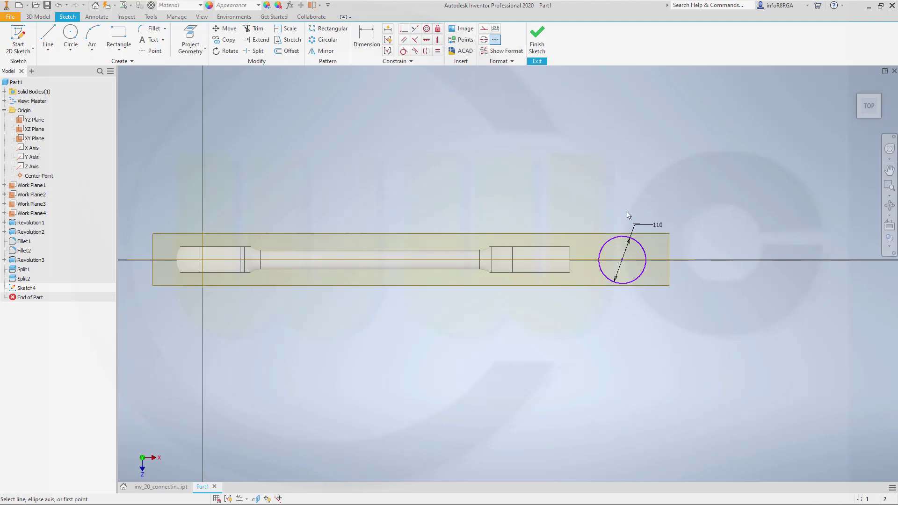
pyautogui.click(620, 261)
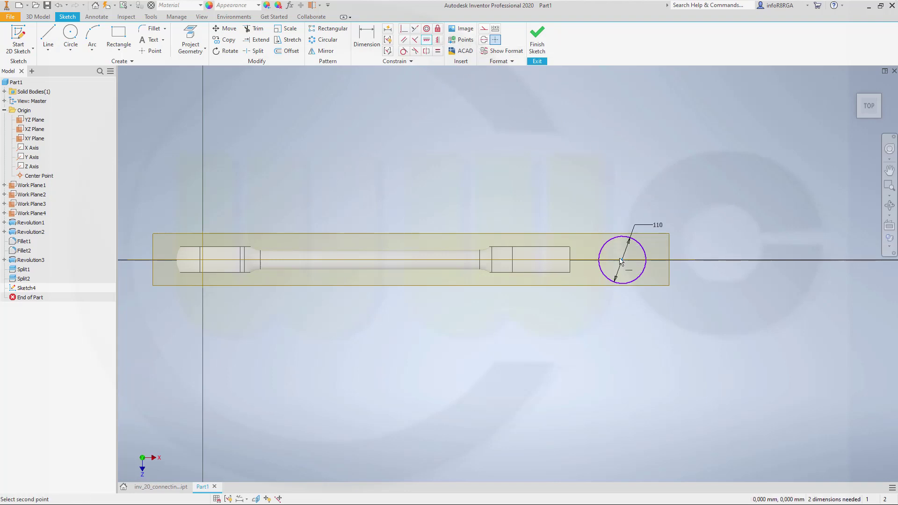
pyautogui.click(202, 261)
pyautogui.click(256, 499)
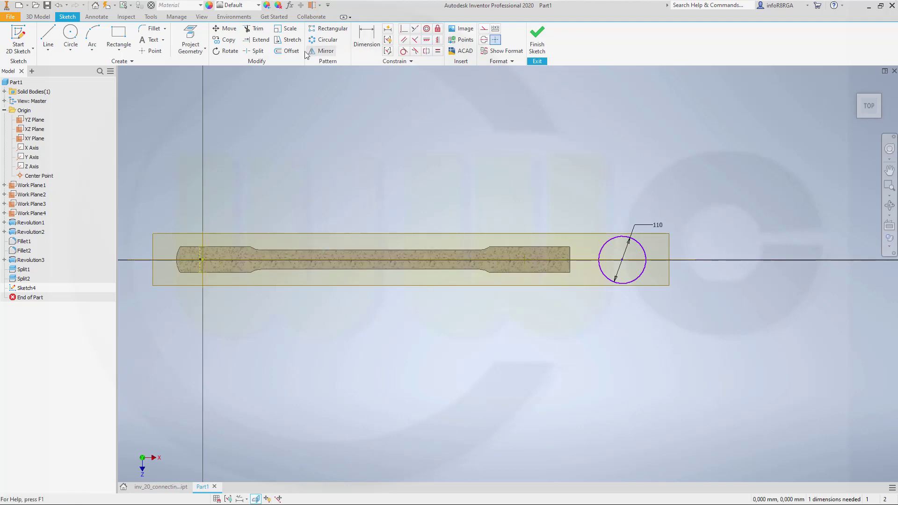
# Sketch a rectangle about 162 by 179 mm over the circle, stretching its upper edge beyond the circle.
pyautogui.click(118, 38)
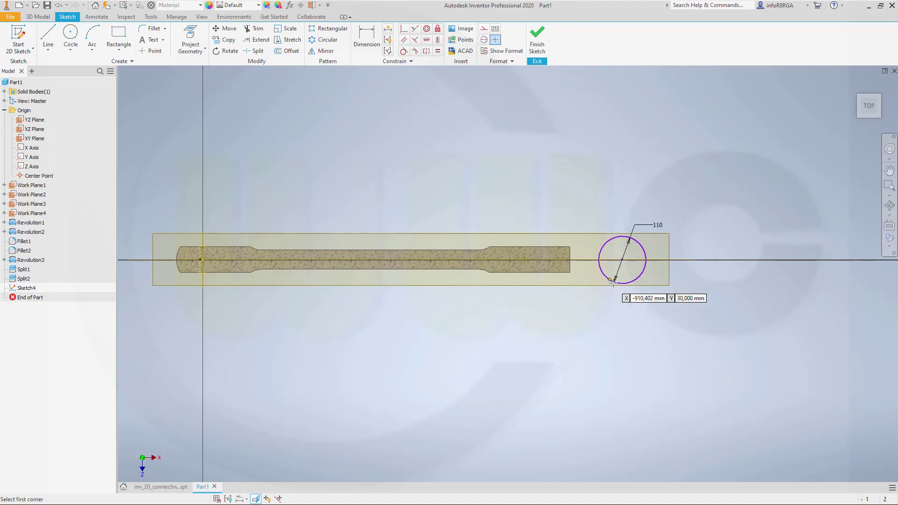
pyautogui.scroll(-2, 613, 284)
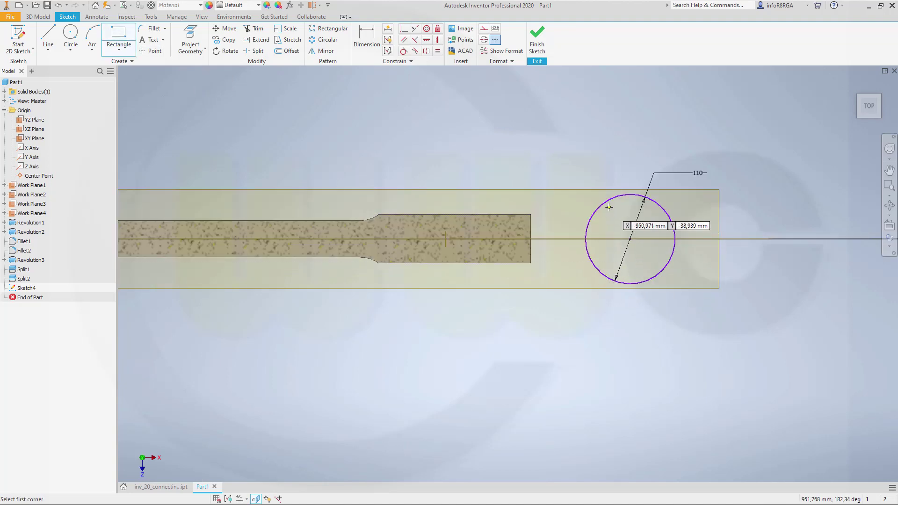
pyautogui.click(609, 207)
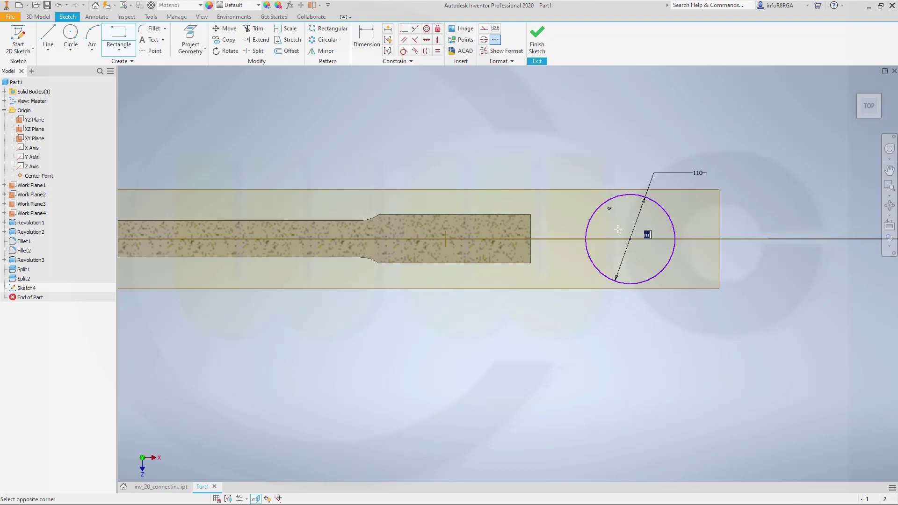
pyautogui.click(741, 310)
pyautogui.press('Escape')
pyautogui.moveTo(682, 208); pyautogui.dragTo(682, 164)
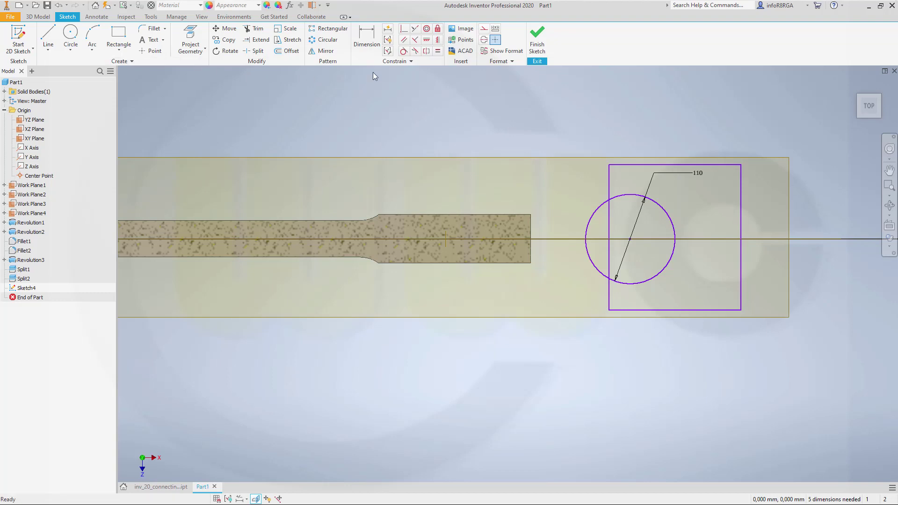
# Align the midpoint of the rectangle's right edge horizontally with the circle's center.
pyautogui.click(426, 40)
pyautogui.click(631, 241)
pyautogui.click(742, 239)
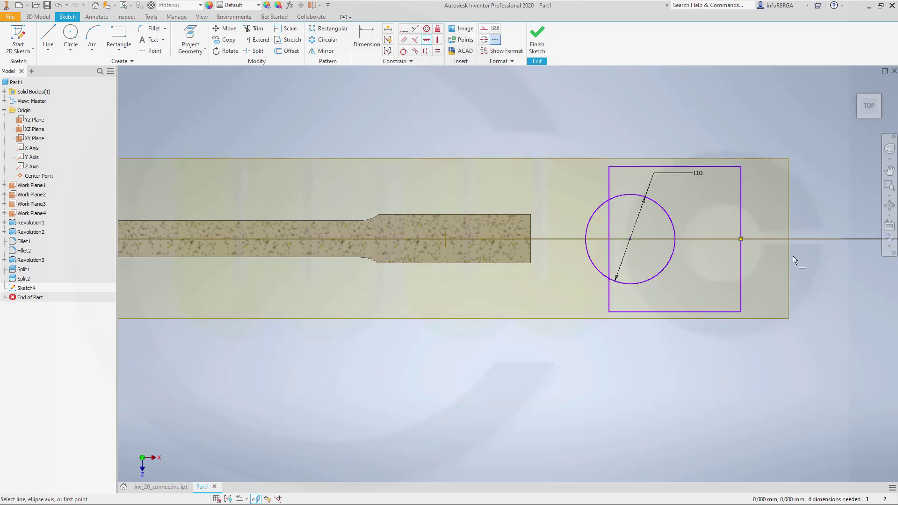
# Dimension the rectangle's height between its upper and lower edges as 150 mm.
pyautogui.click(369, 38)
pyautogui.click(628, 166)
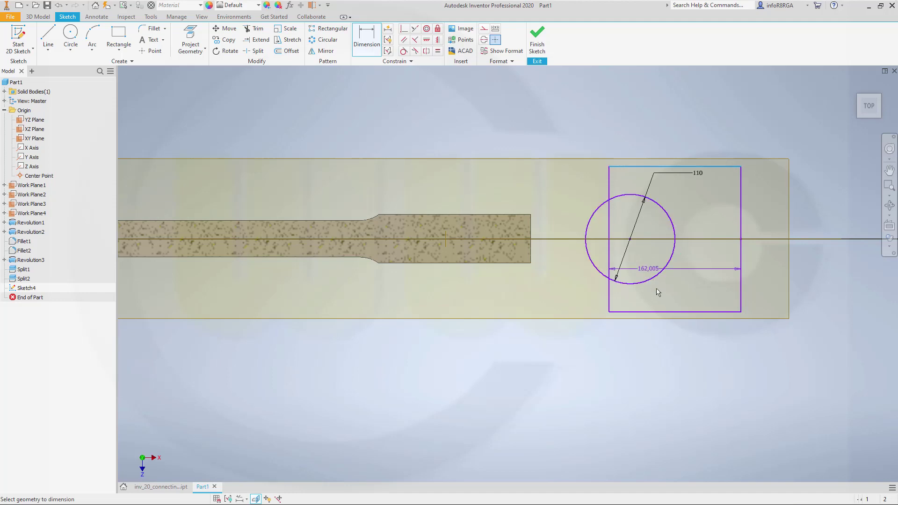
pyautogui.click(661, 313)
pyautogui.click(824, 275)
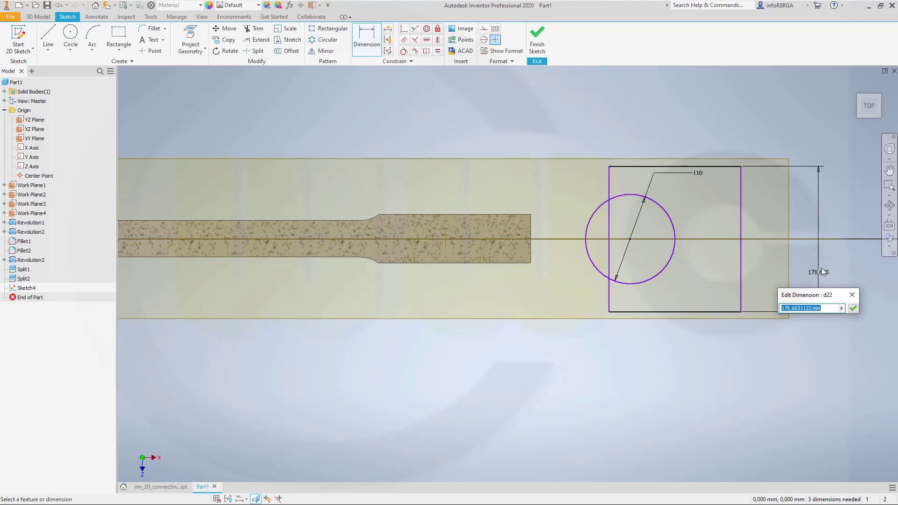
pyautogui.write('150')
pyautogui.press('Return')
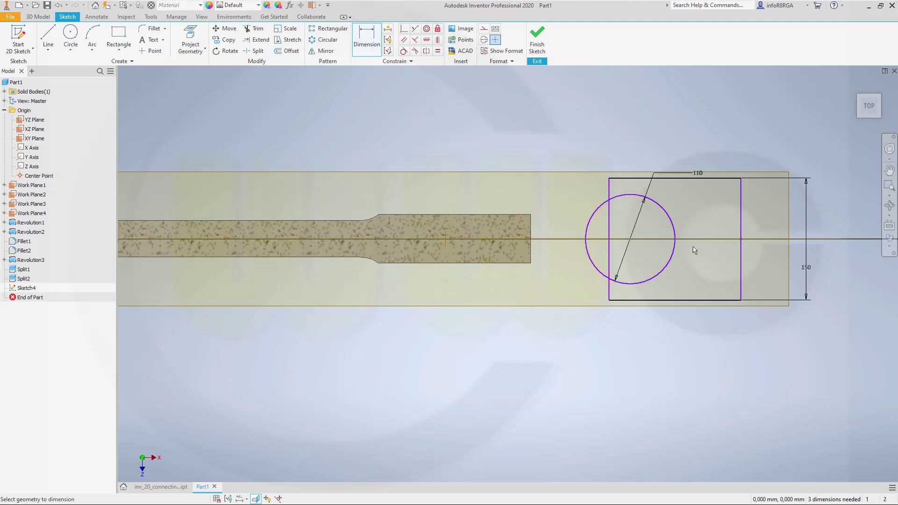
# Dimension the rectangle's right edge 100 mm from the circle's center.
pyautogui.click(741, 234)
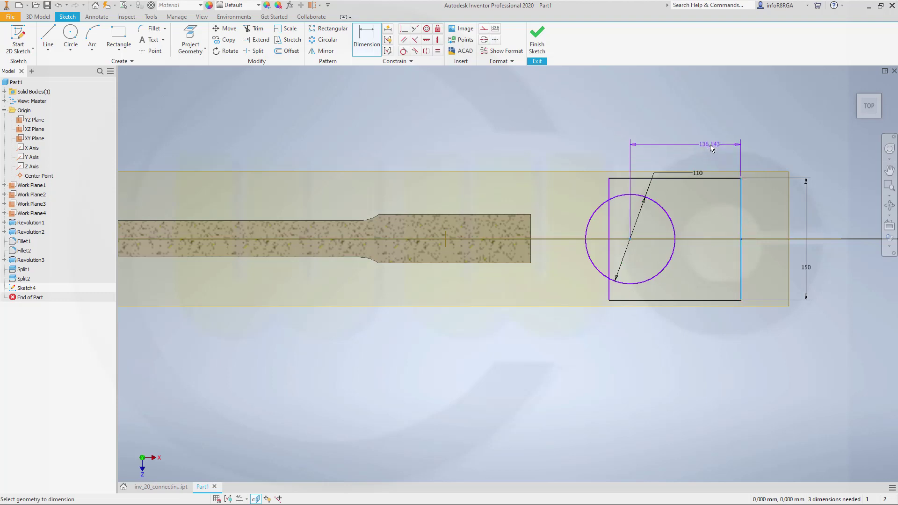
pyautogui.click(709, 147)
pyautogui.write('100')
pyautogui.press('Return')
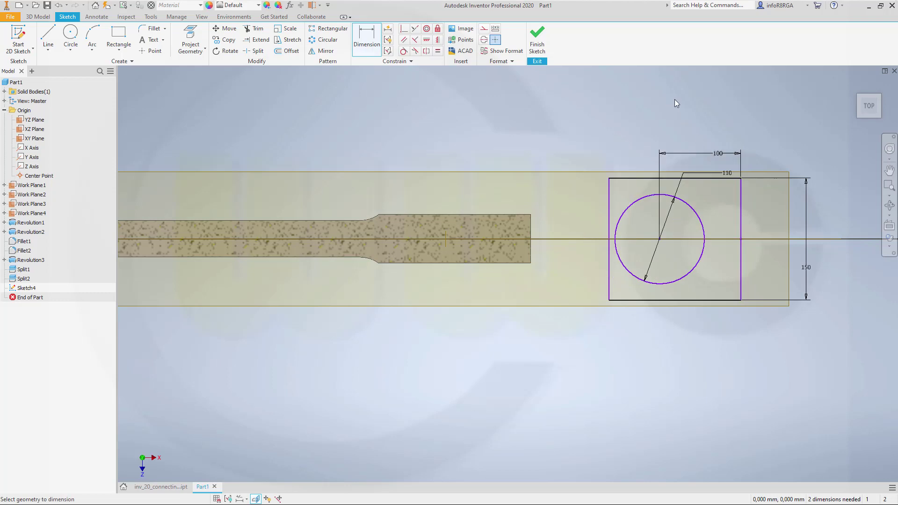
pyautogui.press('Escape')
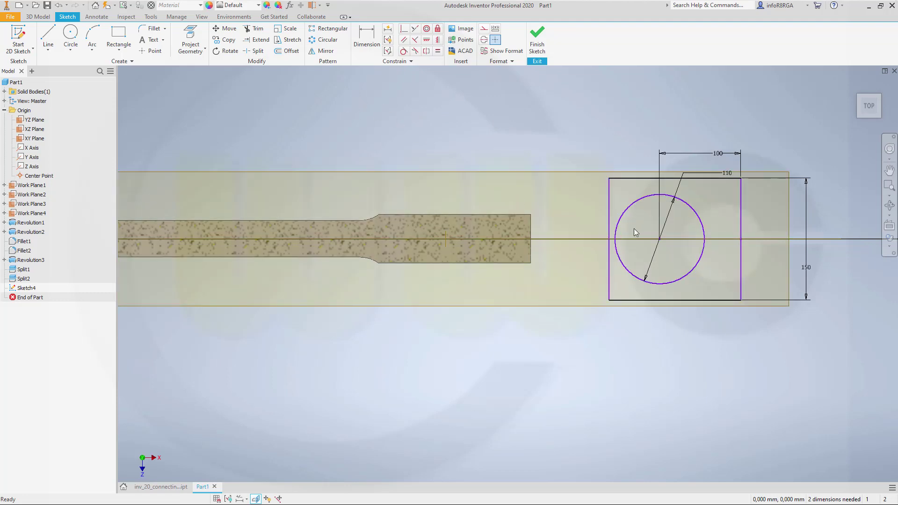
# Constrain the rectangle's left edge to be coincident with the circle's center point.
pyautogui.click(404, 29)
pyautogui.press('Escape')
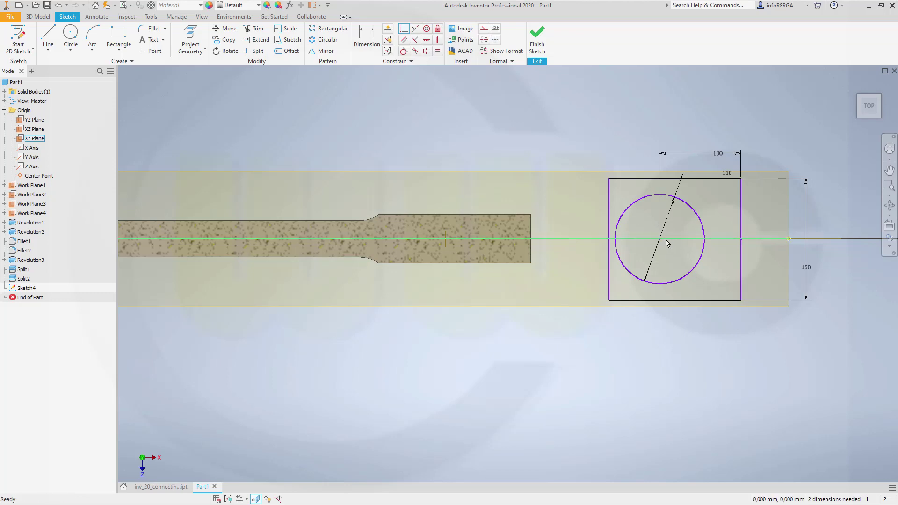
pyautogui.click(610, 228)
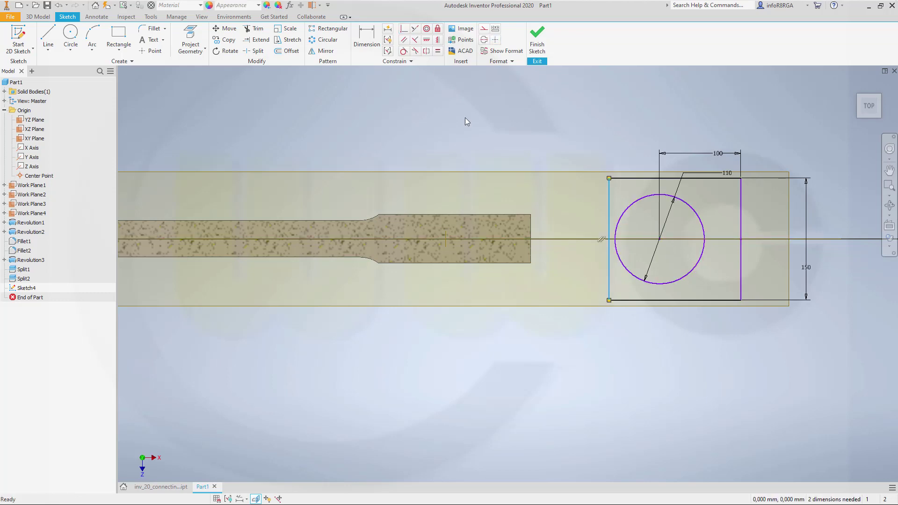
pyautogui.click(403, 29)
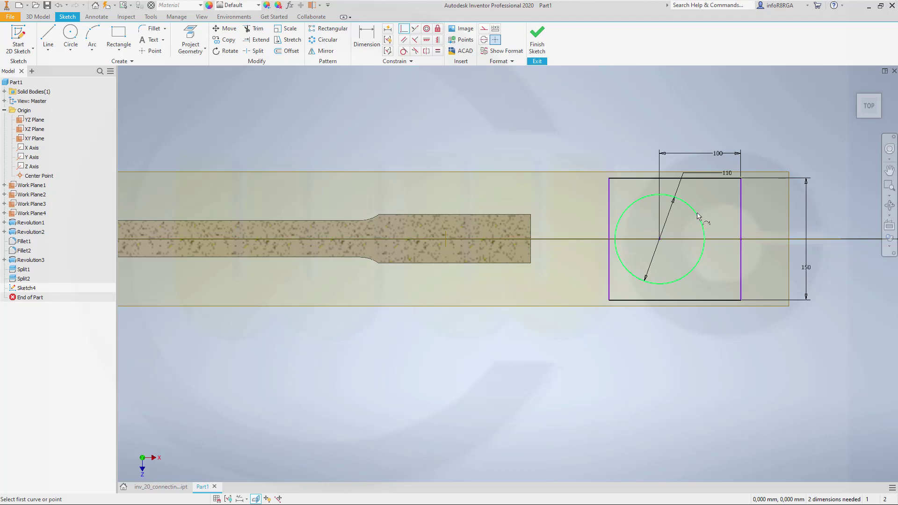
pyautogui.rightClick(660, 240)
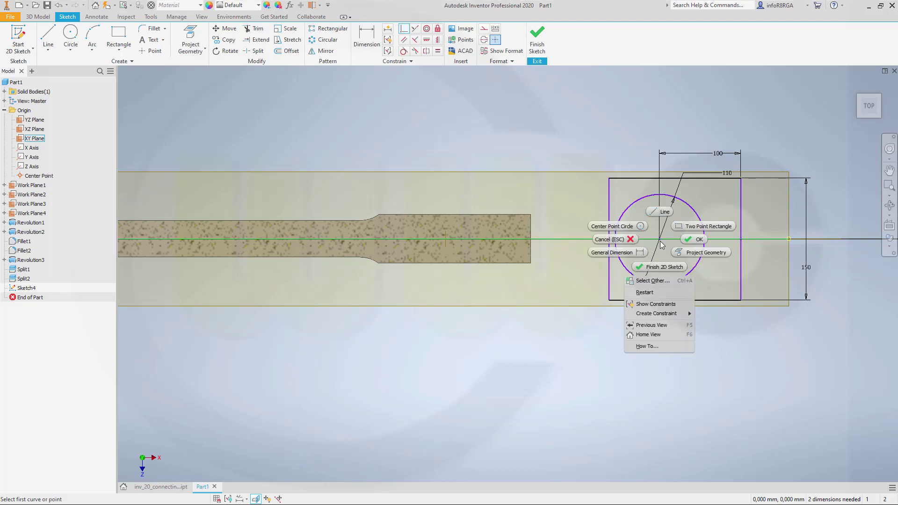
pyautogui.click(654, 281)
pyautogui.click(662, 281)
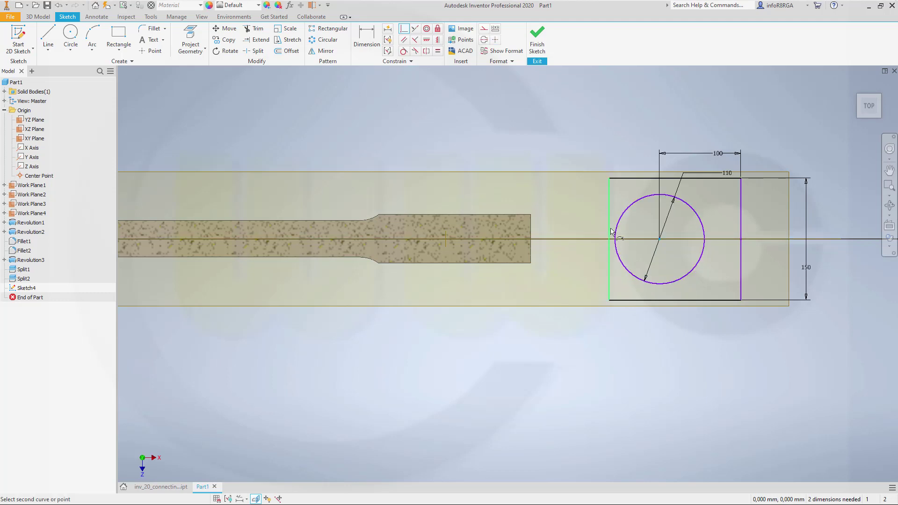
pyautogui.click(612, 232)
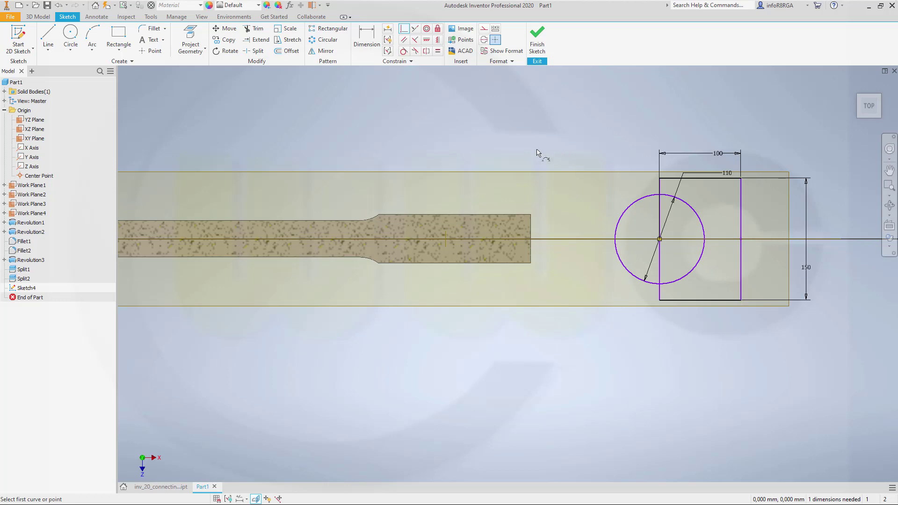
# Trim away the circle's left half and the portion of the rectangle's left edge inside the circle.
pyautogui.click(255, 28)
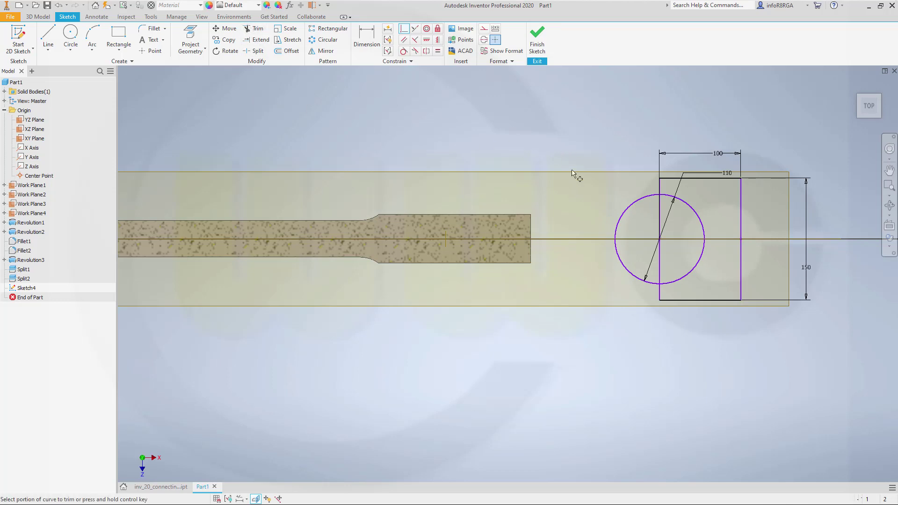
pyautogui.click(642, 196)
pyautogui.click(659, 255)
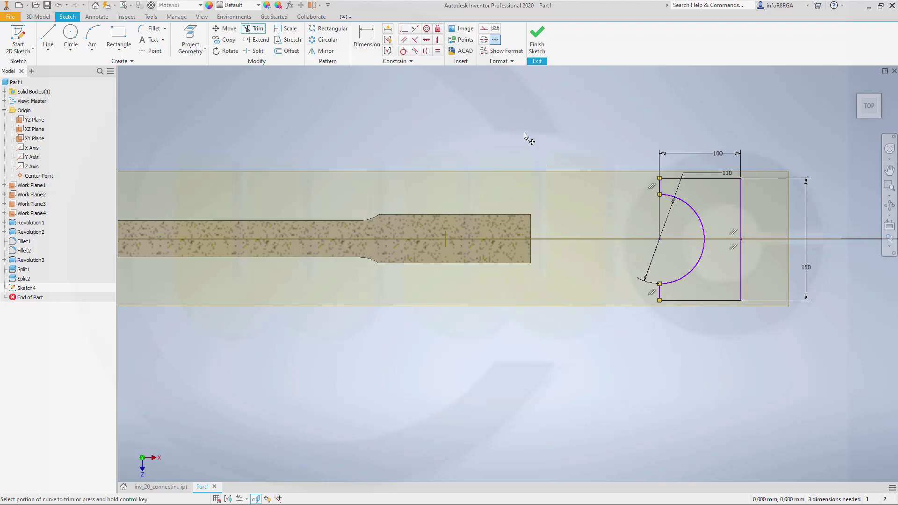
pyautogui.press('Escape')
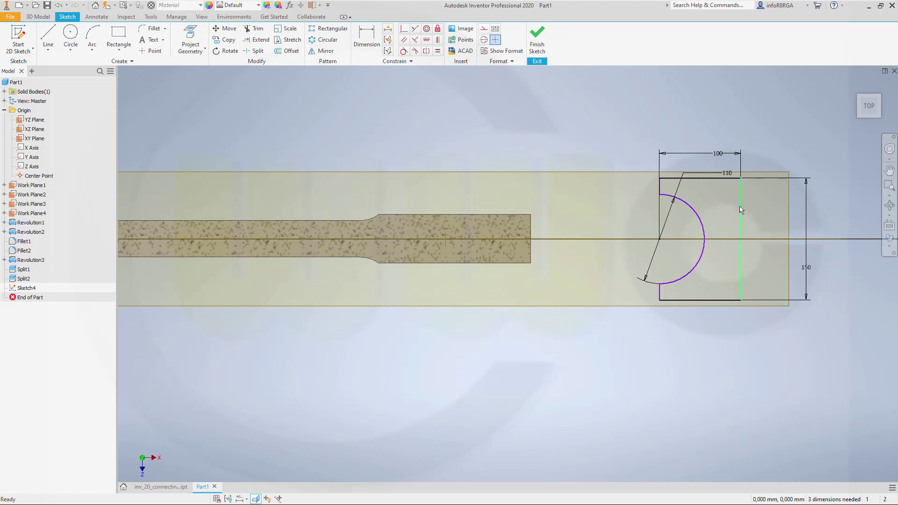
# Shift the trimmed profile toward the rod and make its lower short left edge coincident with the arc's center.
pyautogui.moveTo(723, 213)
pyautogui.mouseDown()
pyautogui.moveTo(636, 213)
pyautogui.moveTo(734, 213)
pyautogui.moveTo(704, 215)
pyautogui.moveTo(702, 226)
pyautogui.moveTo(709, 216)
pyautogui.mouseUp()
pyautogui.click(538, 130)
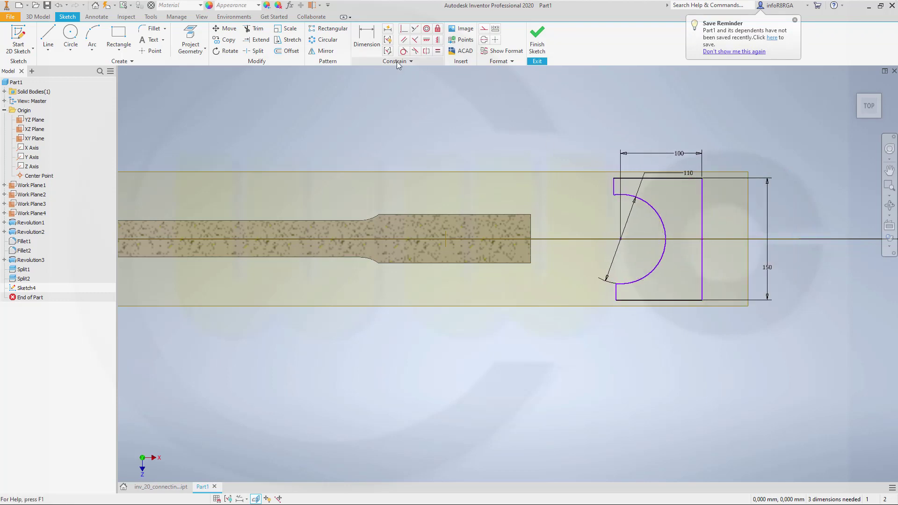
pyautogui.click(405, 29)
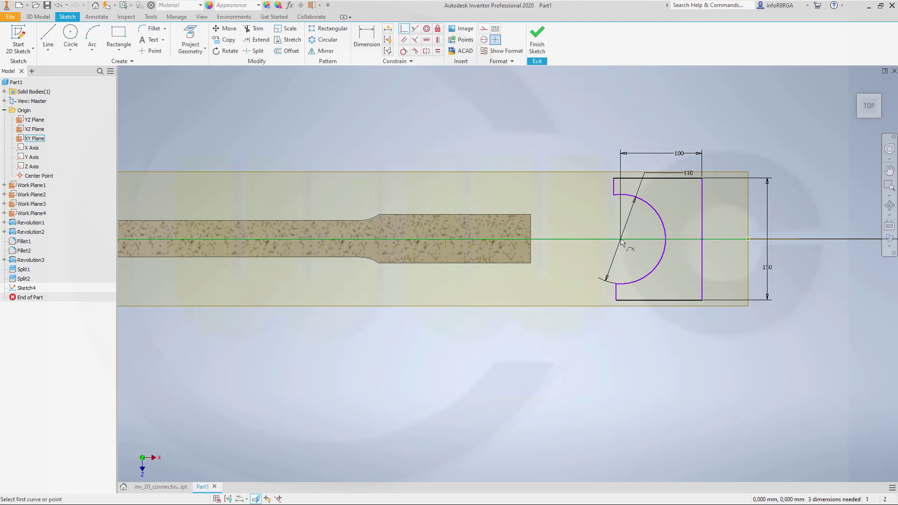
pyautogui.rightClick(621, 241)
pyautogui.press('Escape')
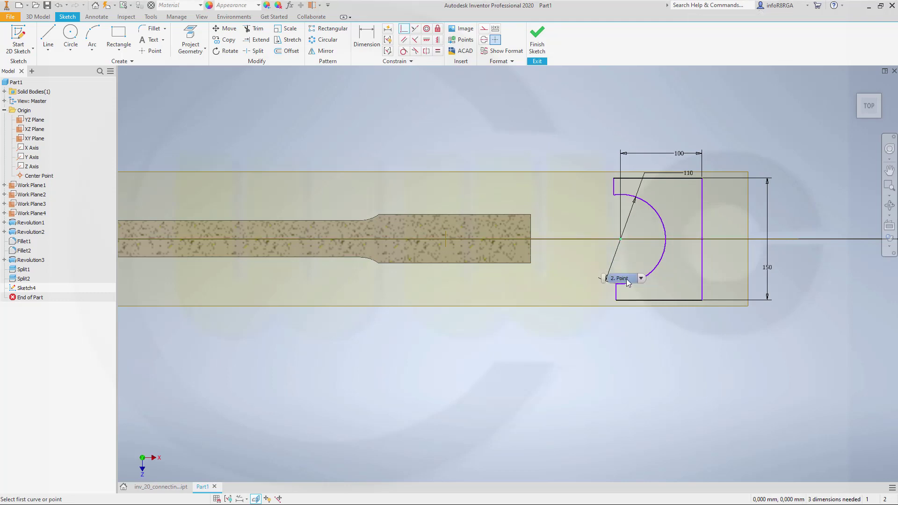
pyautogui.click(628, 283)
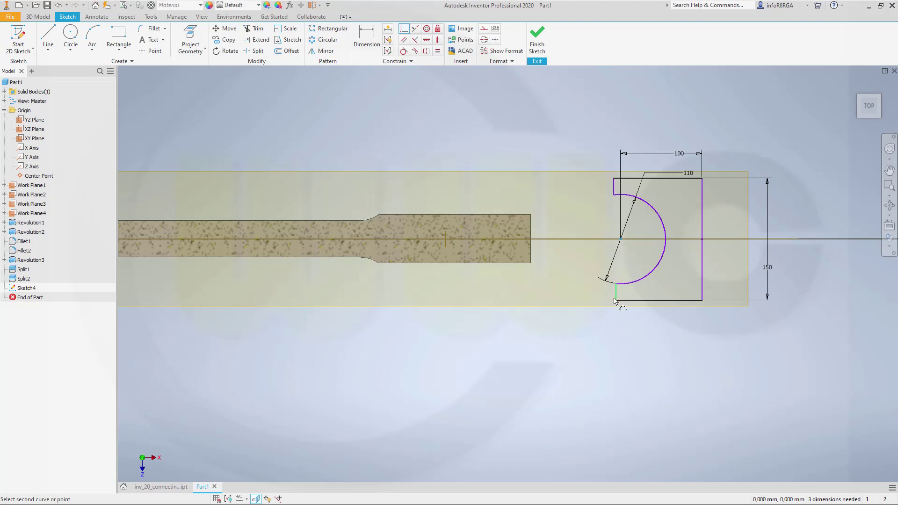
pyautogui.click(616, 298)
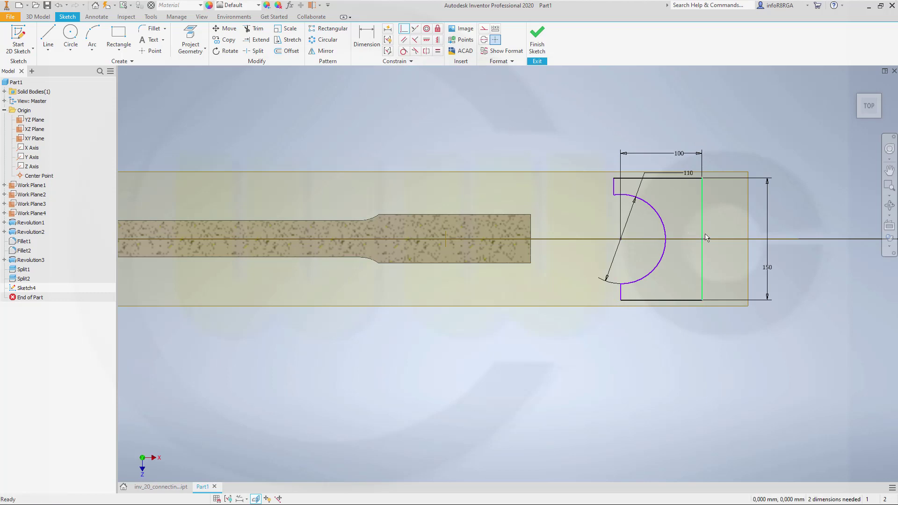
# Shift the profile closer to the rod and make its upper short left edge collinear with the lower one.
pyautogui.moveTo(702, 238)
pyautogui.mouseDown()
pyautogui.moveTo(634, 238)
pyautogui.moveTo(681, 241)
pyautogui.moveTo(669, 240)
pyautogui.mouseUp()
pyautogui.click(424, 88)
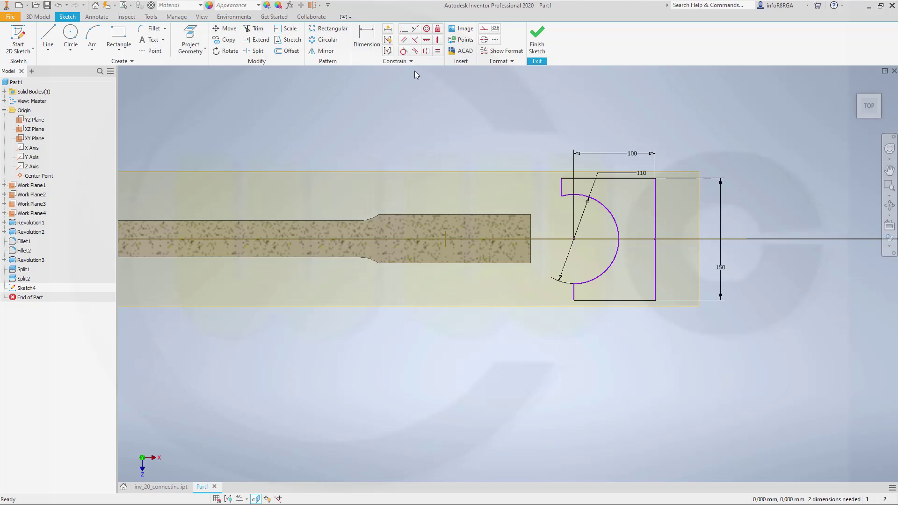
pyautogui.click(415, 28)
pyautogui.click(562, 189)
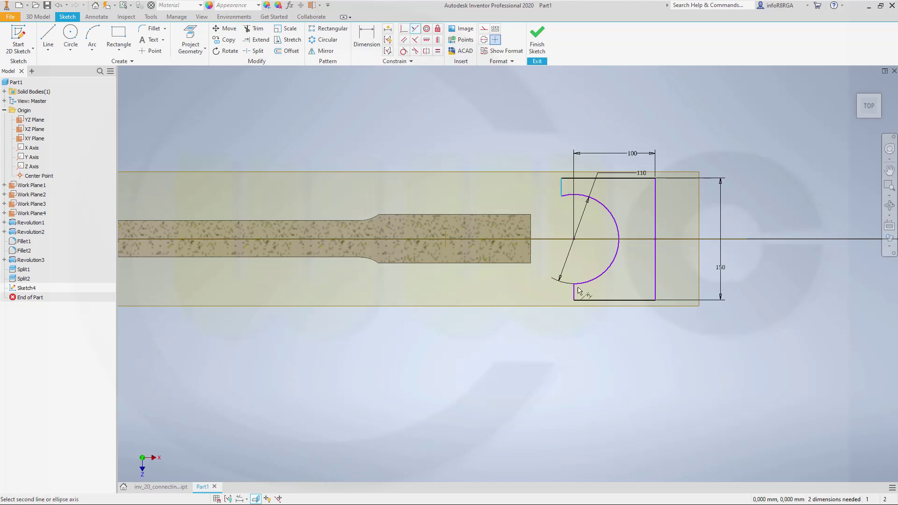
pyautogui.click(575, 291)
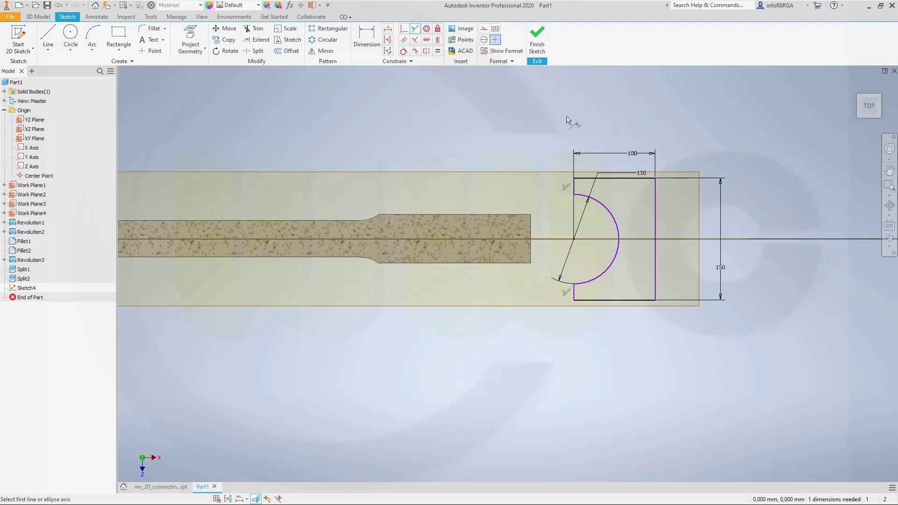
pyautogui.press('Escape')
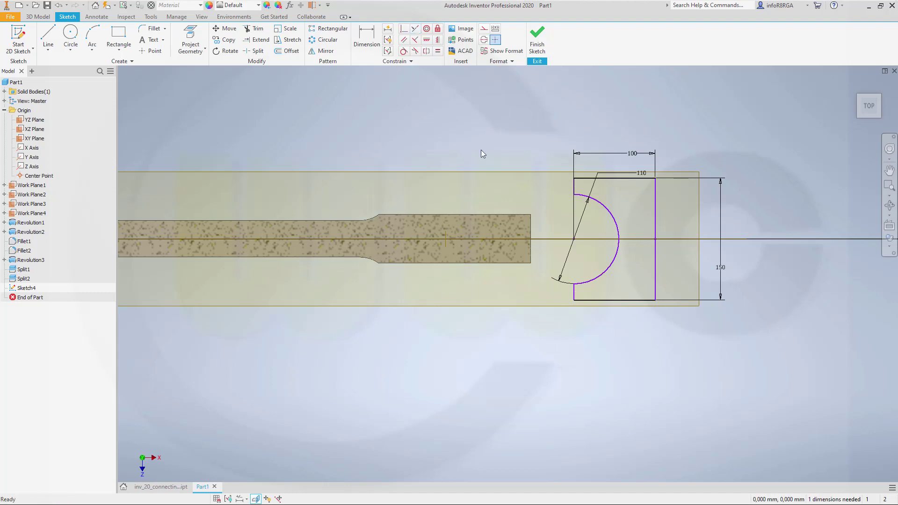
# Project the vertical reference line near the rod's right end and dimension the arc's rightmost point 105 mm from it.
pyautogui.scroll(-2, 482, 153)
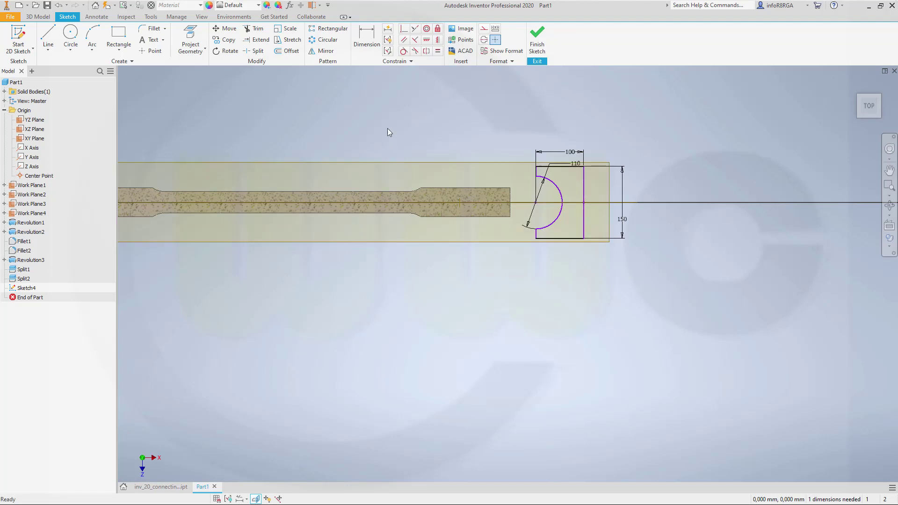
pyautogui.click(191, 42)
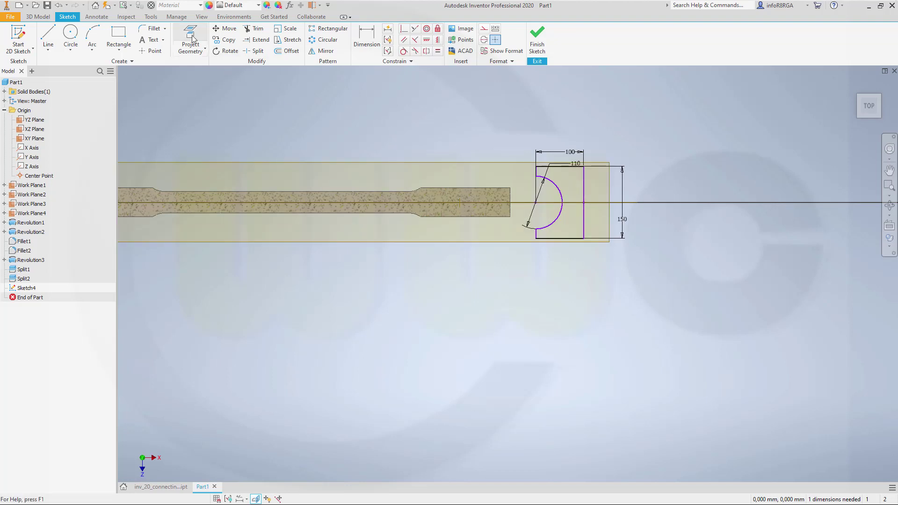
pyautogui.click(463, 206)
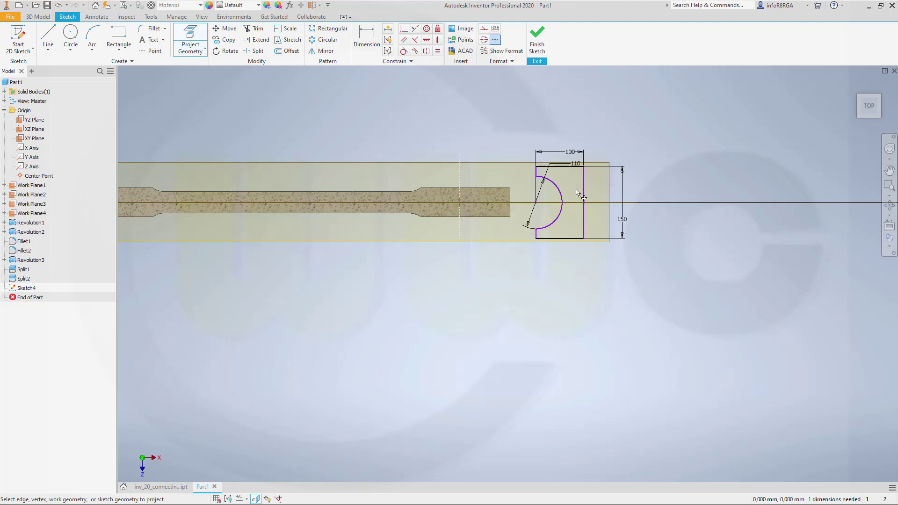
pyautogui.click(366, 35)
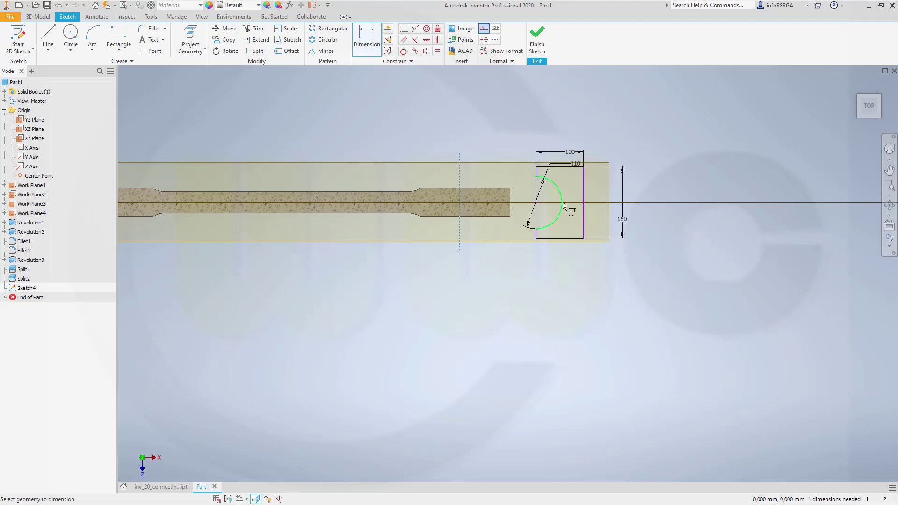
pyautogui.scroll(-3, 563, 206)
pyautogui.scroll(10, 574, 193)
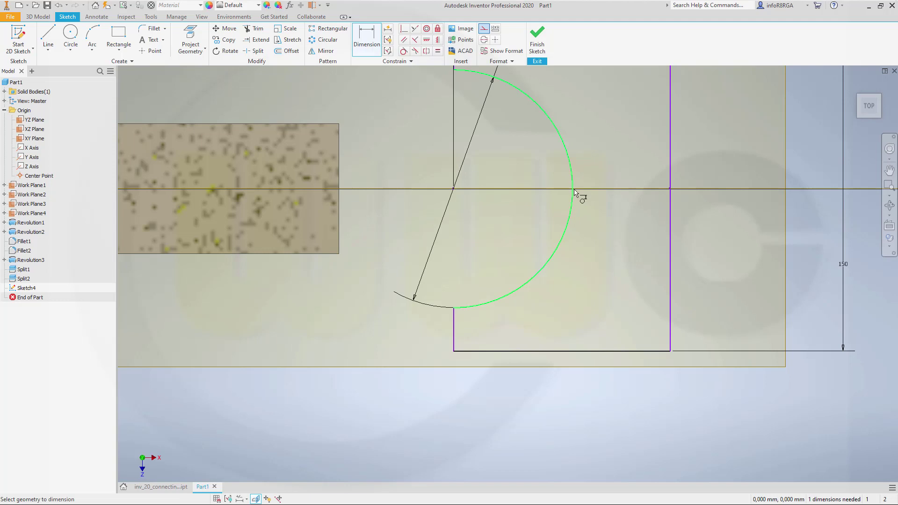
pyautogui.click(574, 190)
pyautogui.click(520, 384)
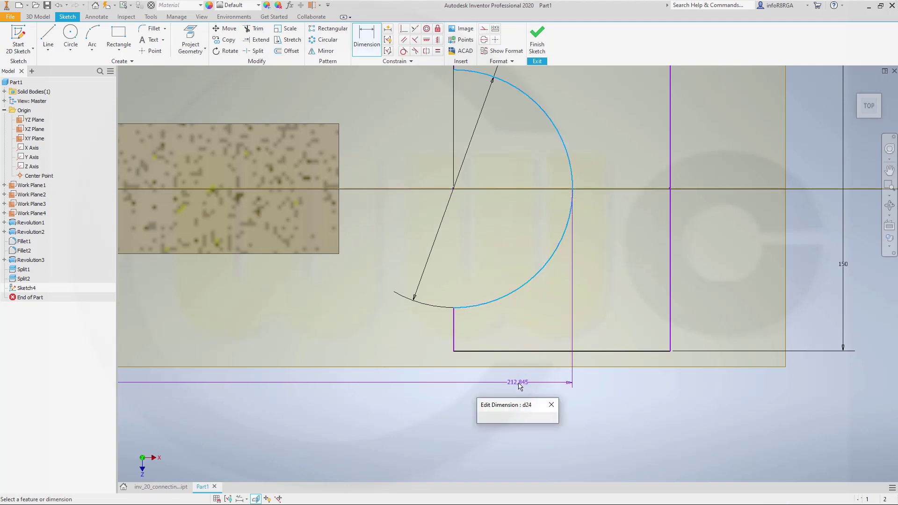
pyautogui.write('1')
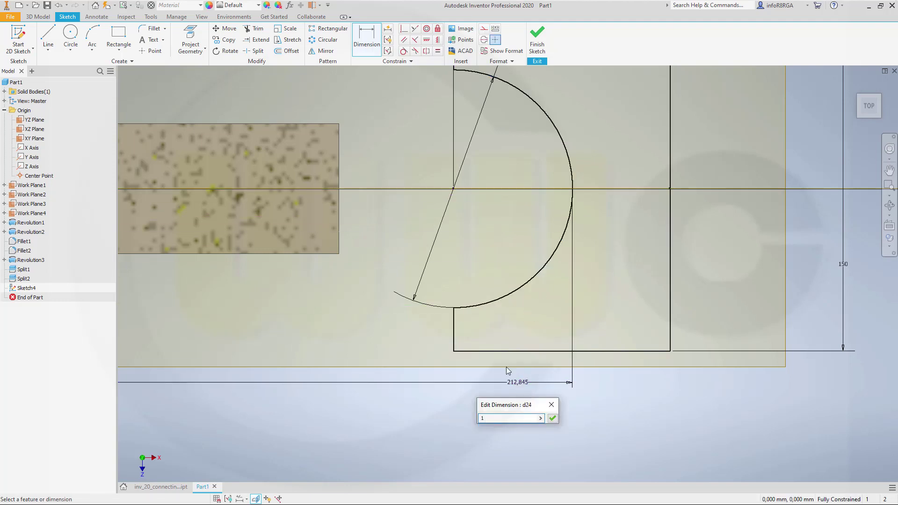
pyautogui.write('05')
pyautogui.press('Return')
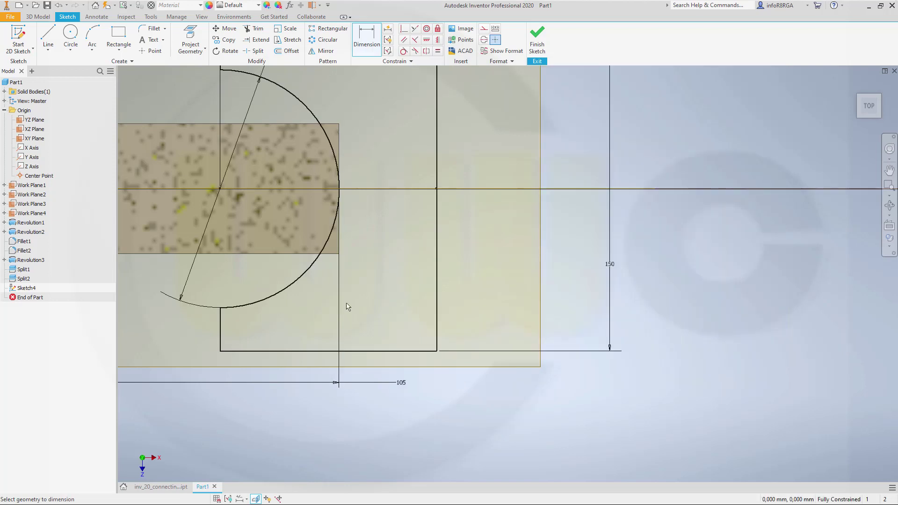
# Draw a vertical line about 324 mm long across the shaft, left of the profile, and convert it to a centerline.
pyautogui.scroll(-5, 388, 295)
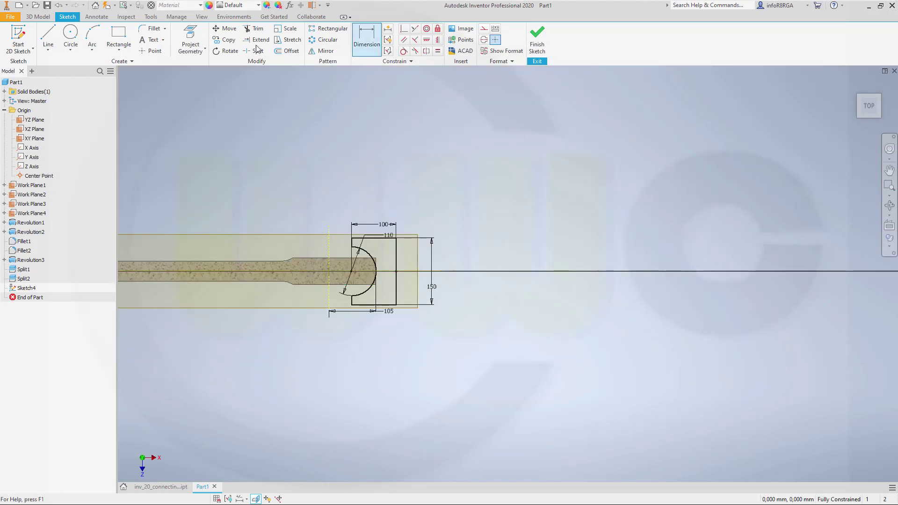
pyautogui.click(48, 36)
pyautogui.click(241, 203)
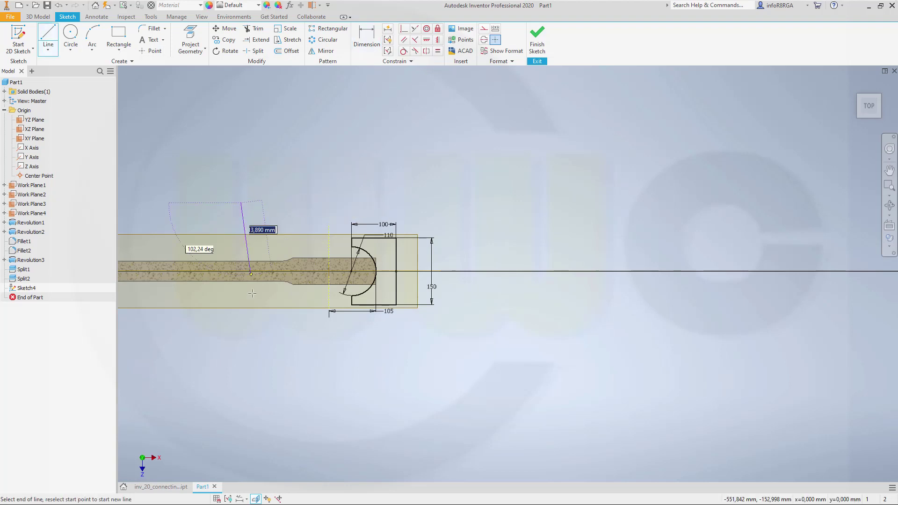
pyautogui.click(241, 348)
pyautogui.press('Escape')
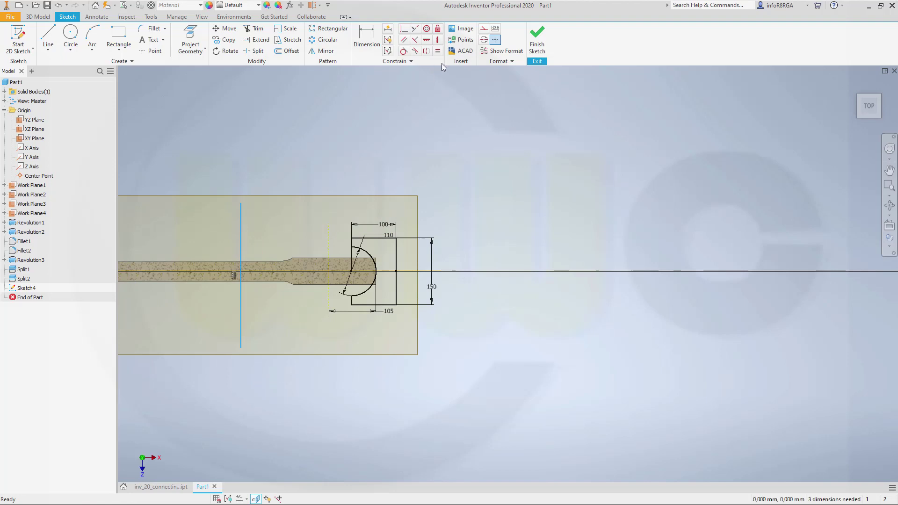
pyautogui.click(484, 39)
pyautogui.press('Escape')
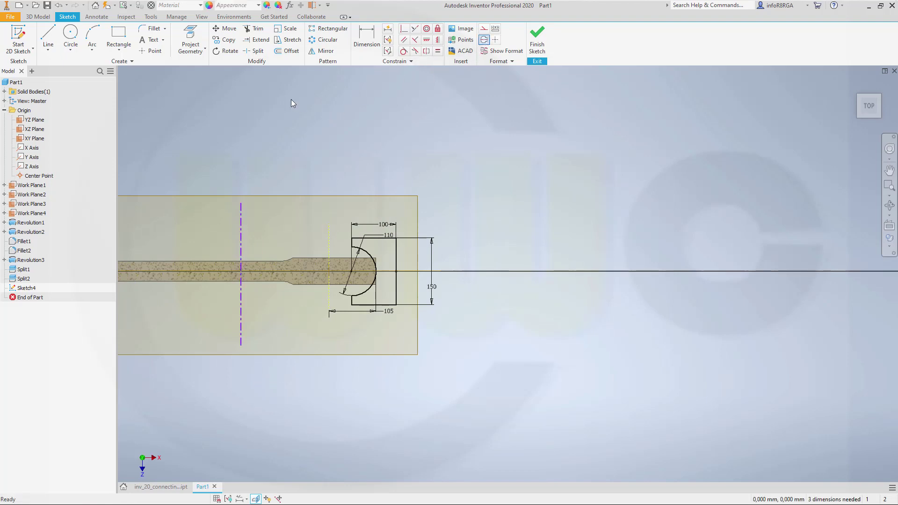
# Dimension the vertical centerline's length as 200 mm.
pyautogui.press('d')
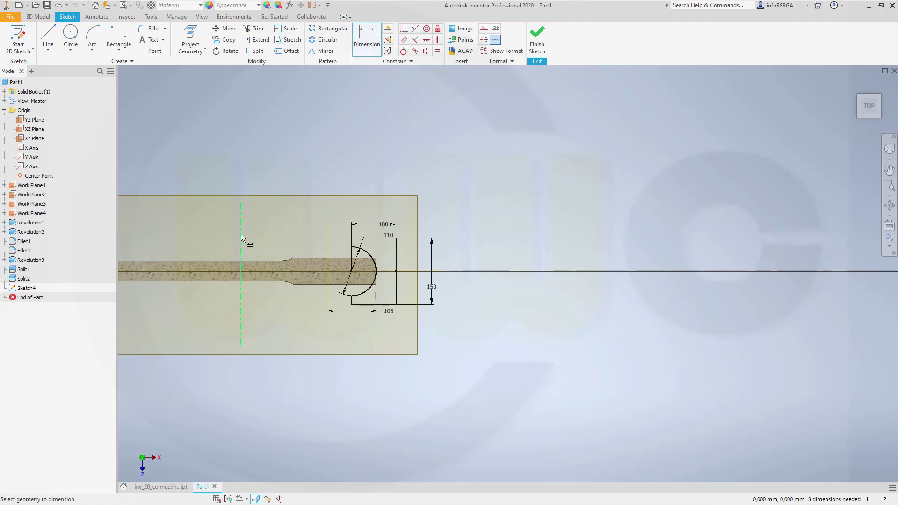
pyautogui.click(242, 238)
pyautogui.click(270, 227)
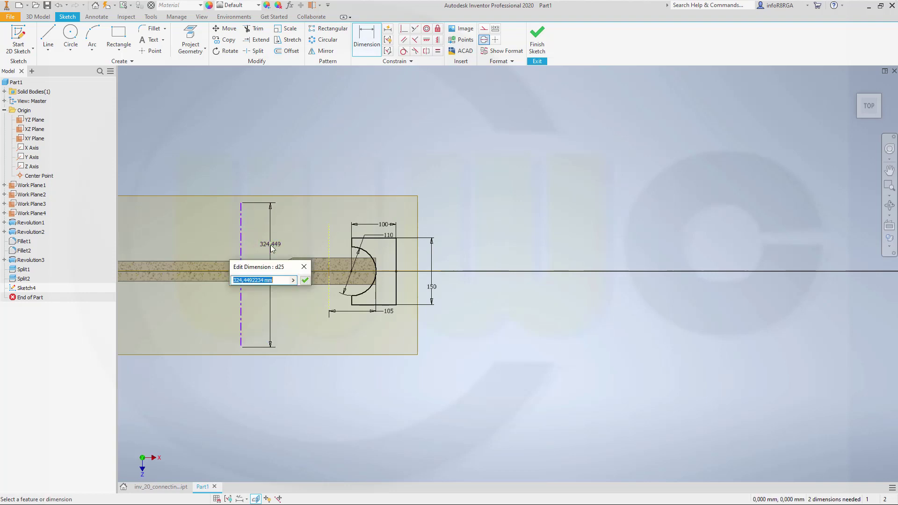
pyautogui.write('200')
pyautogui.press('Return')
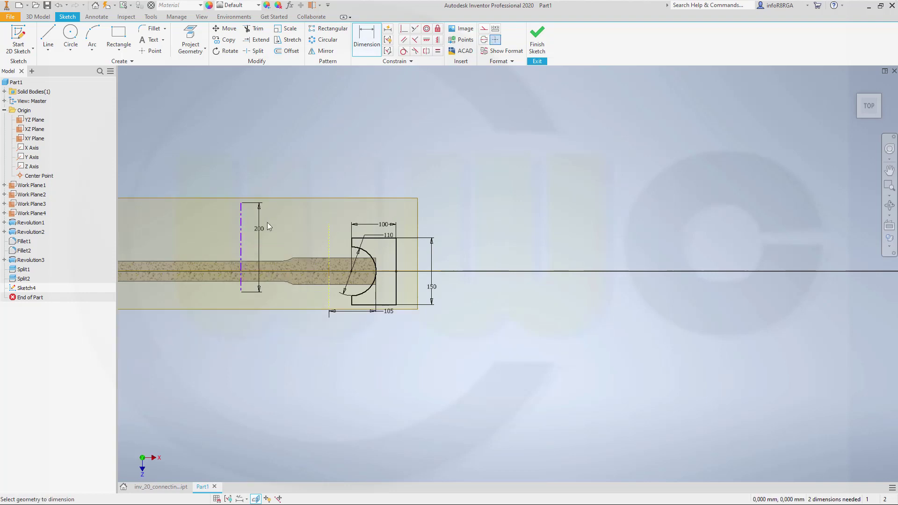
# Align the vertical centerline's midpoint horizontally with the arc's center.
pyautogui.click(427, 39)
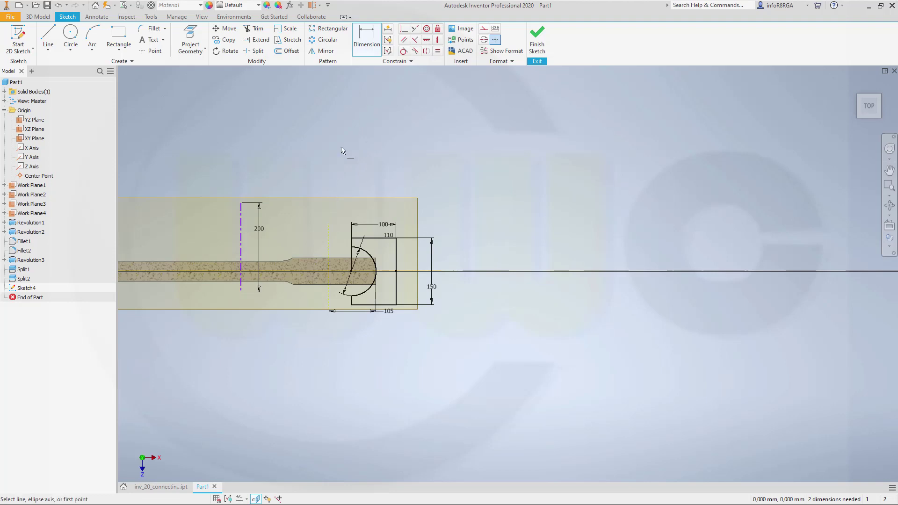
pyautogui.click(241, 248)
pyautogui.click(351, 272)
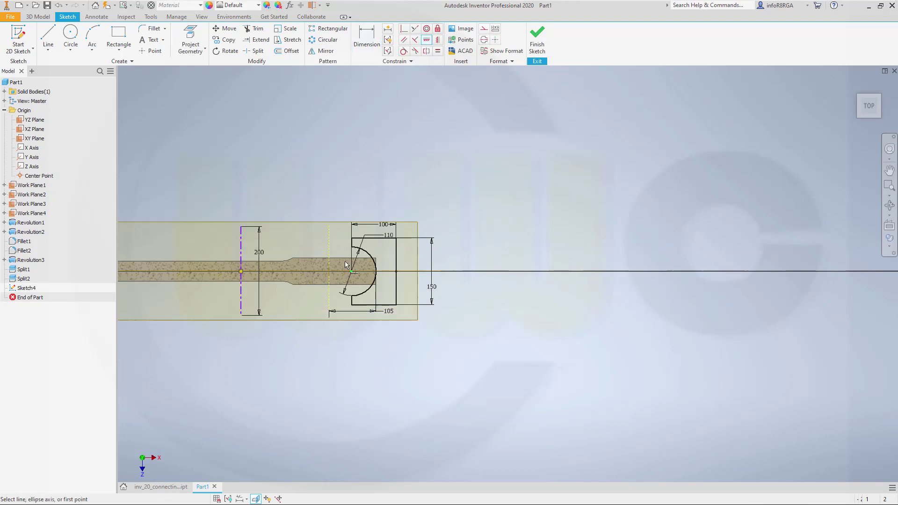
# Dimension the vertical centerline as a plain linear distance of 60 mm from the projected reference line, and finish the sketch.
pyautogui.click(366, 39)
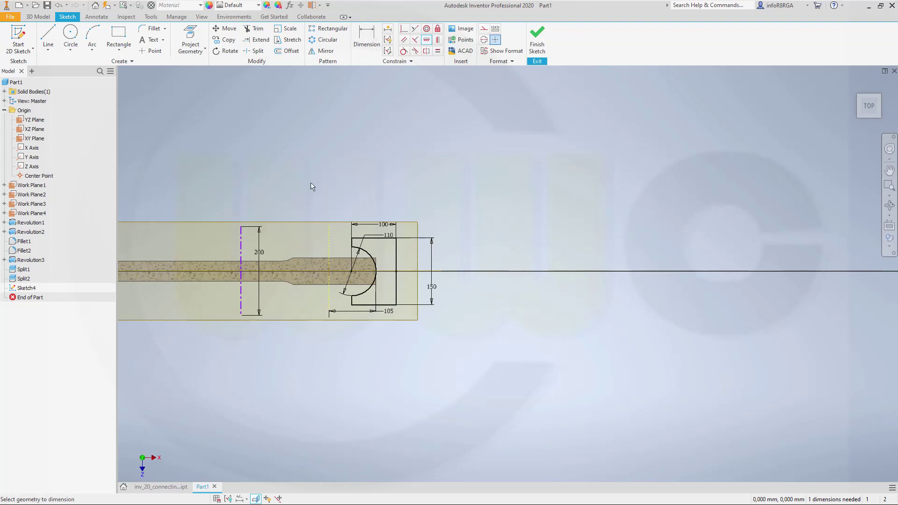
pyautogui.click(329, 243)
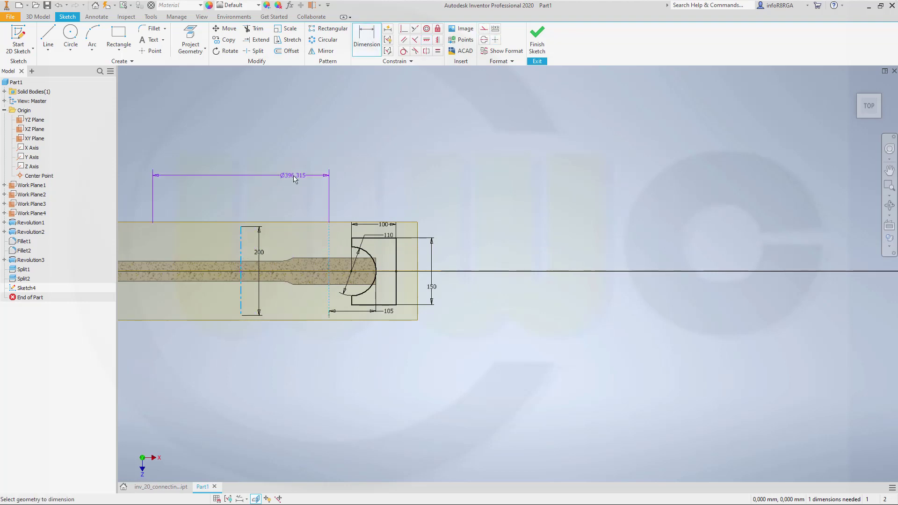
pyautogui.rightClick(294, 180)
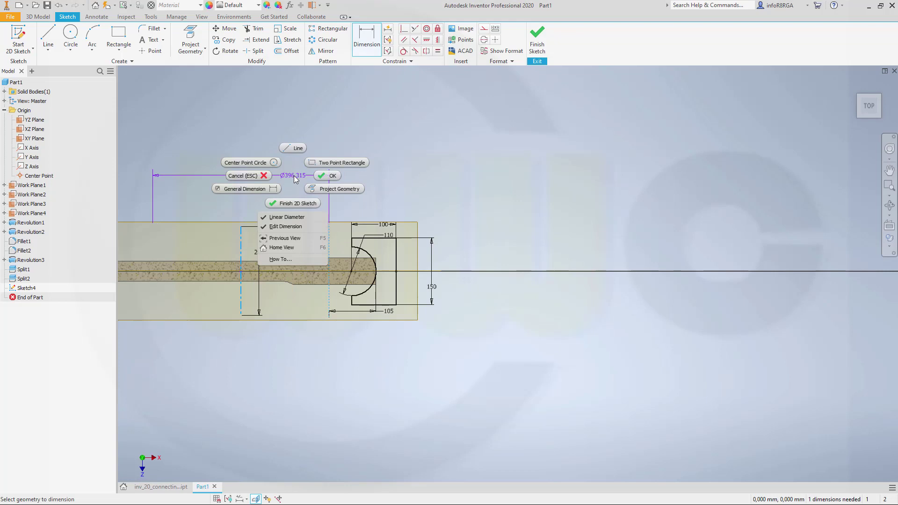
pyautogui.click(292, 202)
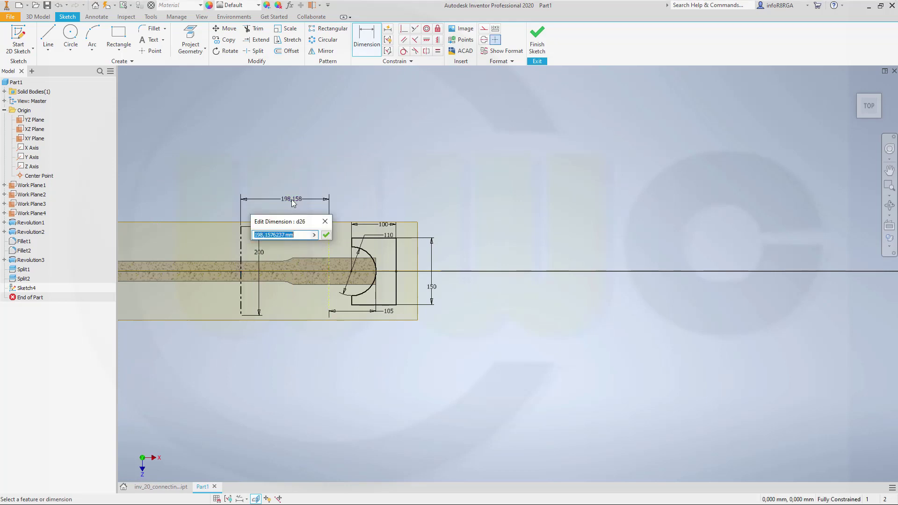
pyautogui.write('60')
pyautogui.press('Return')
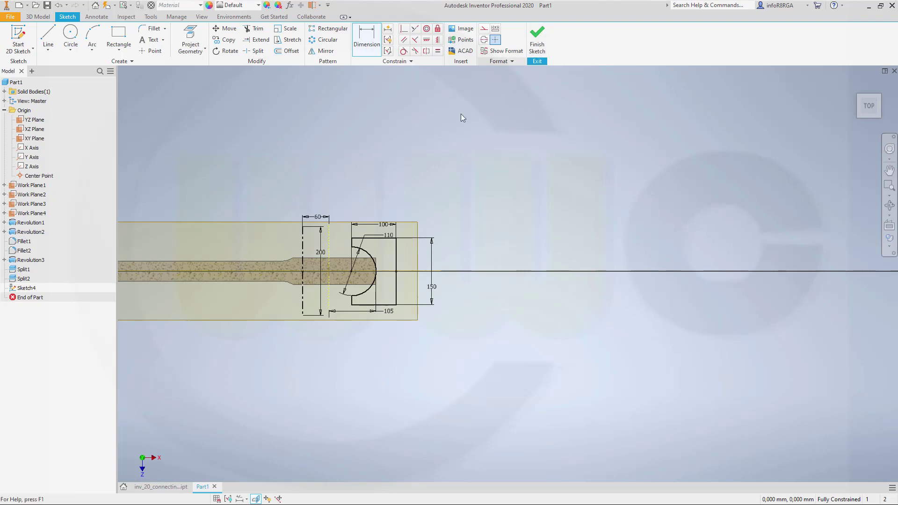
pyautogui.click(537, 40)
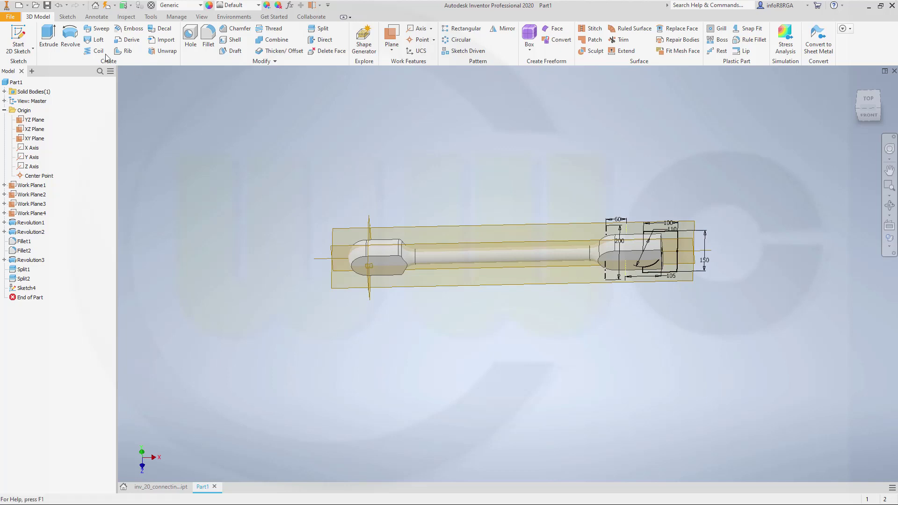
# Revolve the rectangle-and-arc profile symmetrically through 90 degrees about the centerline as a cut on the right rod end.
pyautogui.click(75, 47)
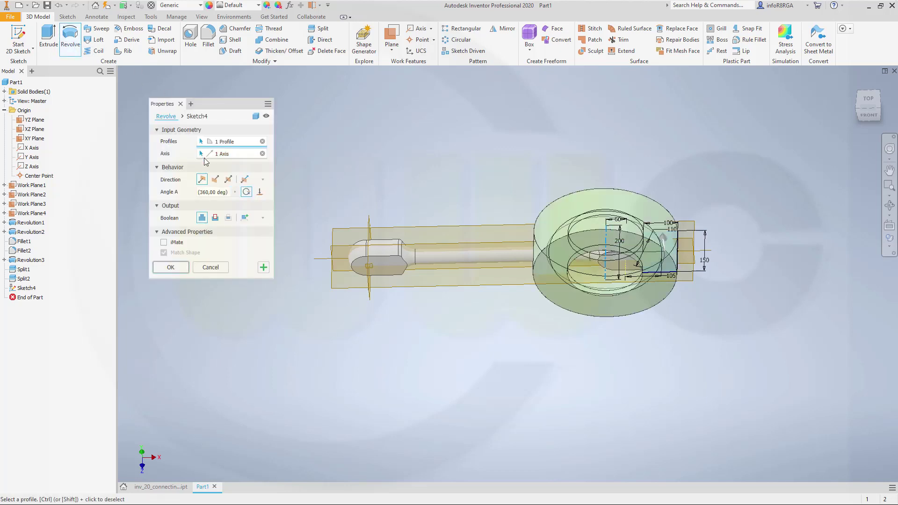
pyautogui.click(228, 180)
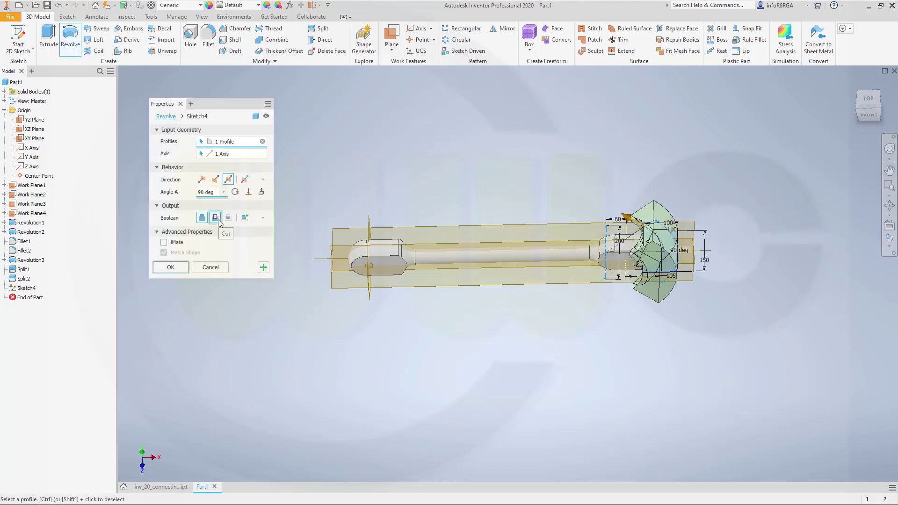
pyautogui.click(215, 217)
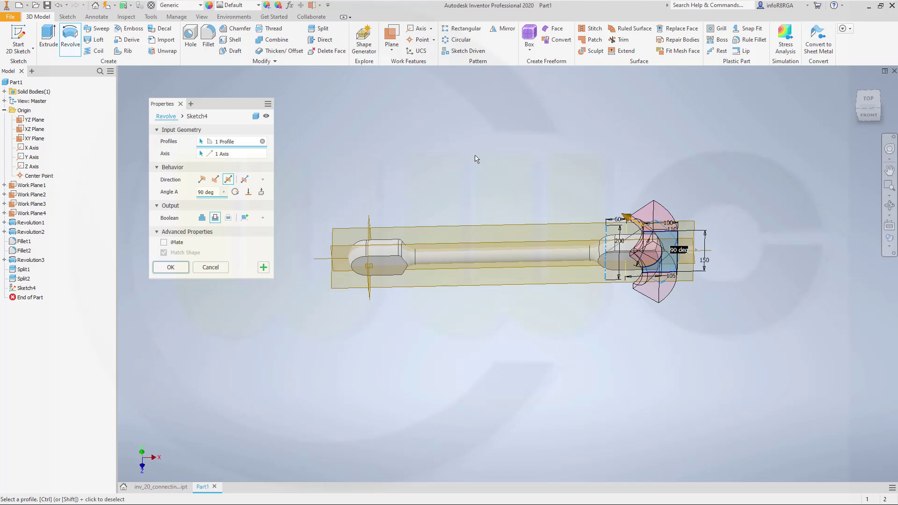
pyautogui.keyDown('shift'); pyautogui.moveTo(476, 159); pyautogui.dragTo(351, 220, button='middle'); pyautogui.keyUp('shift')
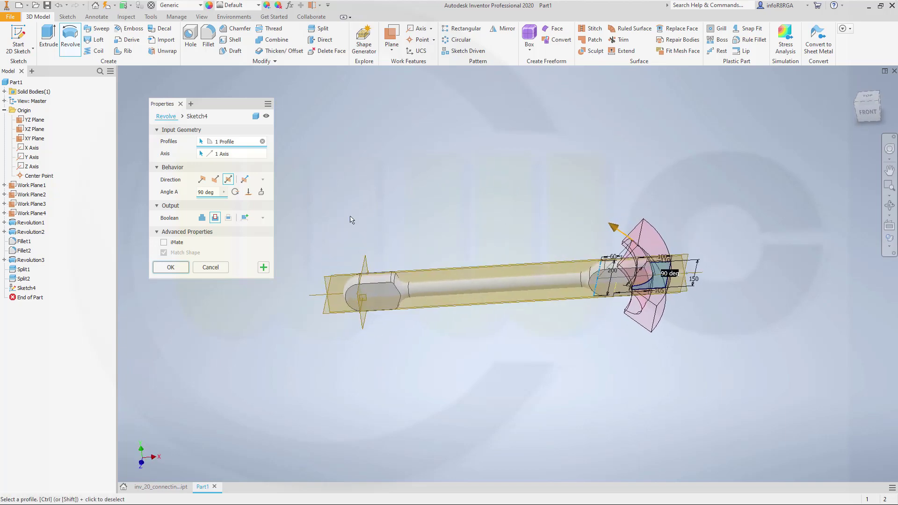
pyautogui.click(178, 268)
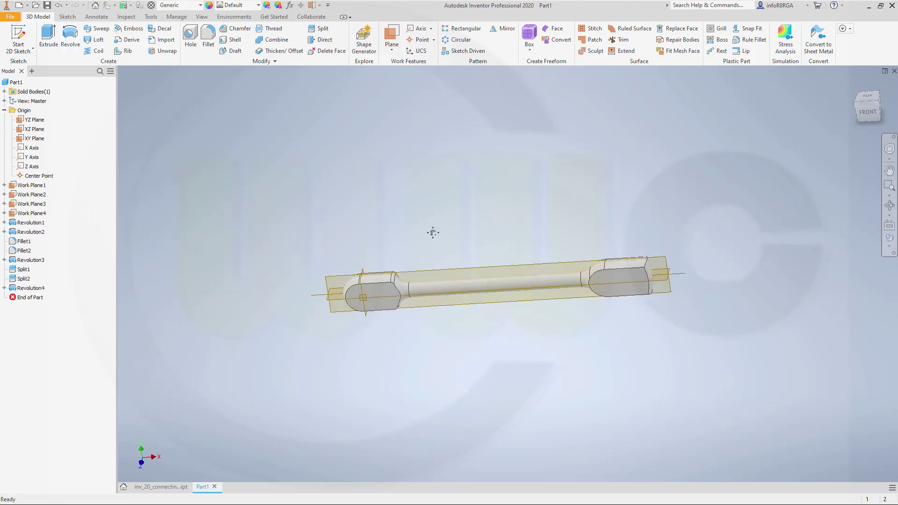
# Fillet the two edges left by the revolved cut at the right rod end with a 10 mm radius.
pyautogui.moveTo(432, 233); pyautogui.dragTo(414, 240, button='middle')
pyautogui.click(209, 37)
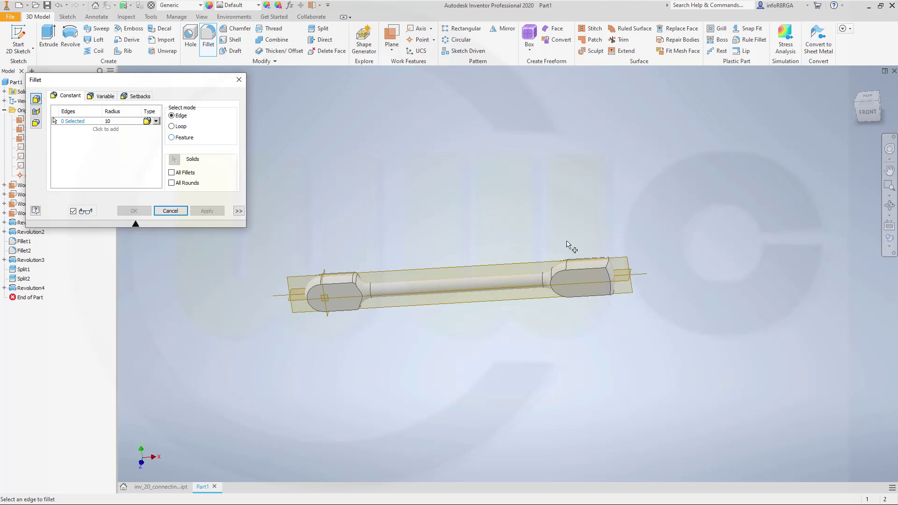
pyautogui.click(610, 266)
pyautogui.scroll(-5, 624, 307)
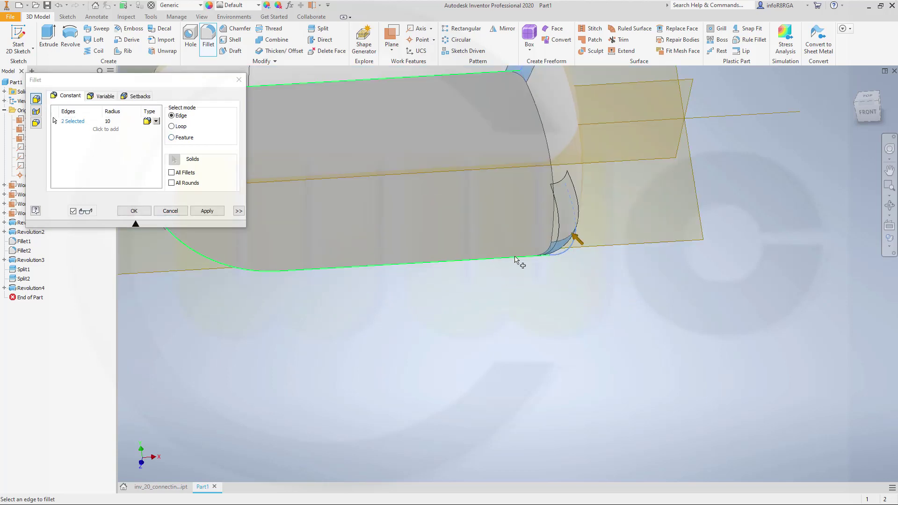
pyautogui.scroll(5, 534, 258)
pyautogui.keyDown('shift'); pyautogui.moveTo(596, 291); pyautogui.dragTo(561, 248, button='middle'); pyautogui.keyUp('shift')
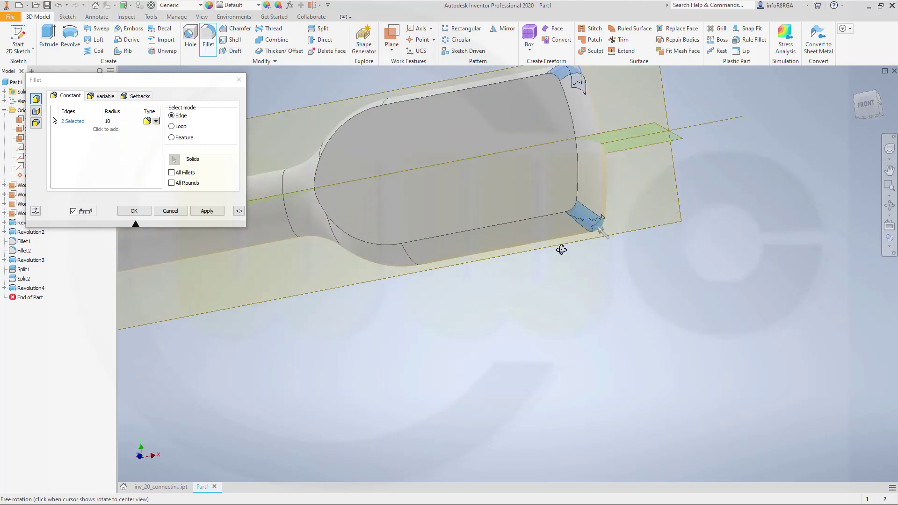
pyautogui.click(135, 211)
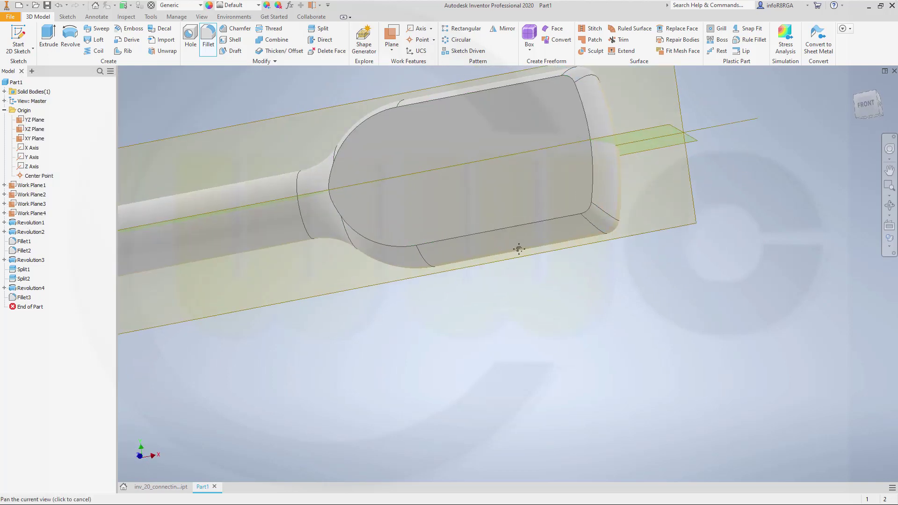
# Expand the solid bodies and hide Solid1.
pyautogui.scroll(5, 627, 259)
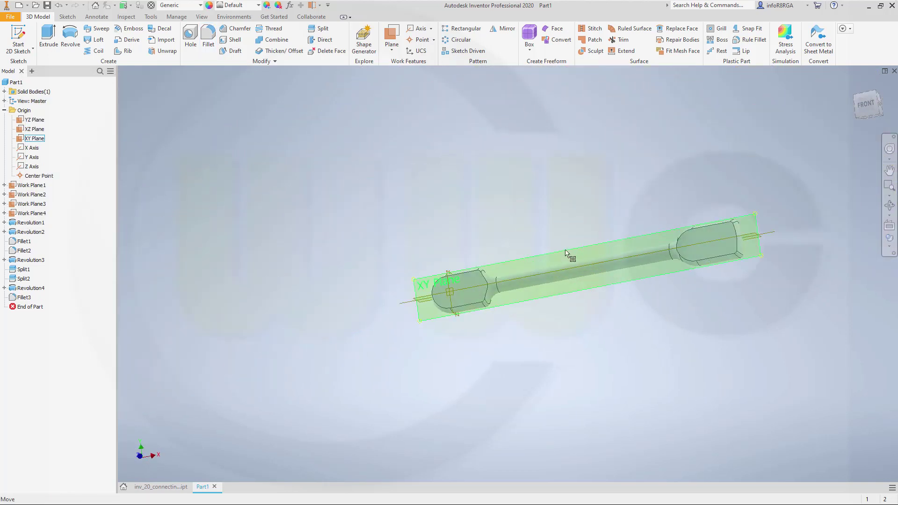
pyautogui.keyDown('shift'); pyautogui.moveTo(571, 257); pyautogui.dragTo(507, 258, button='middle'); pyautogui.keyUp('shift')
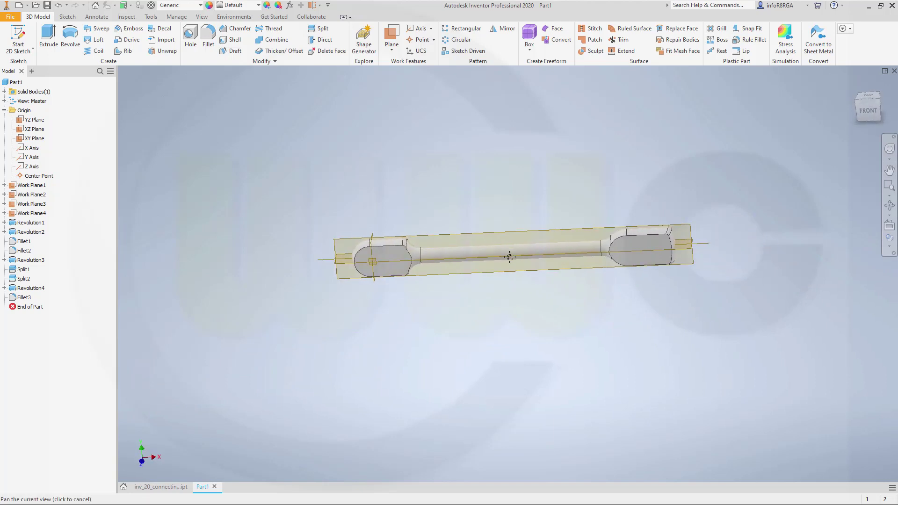
pyautogui.click(4, 91)
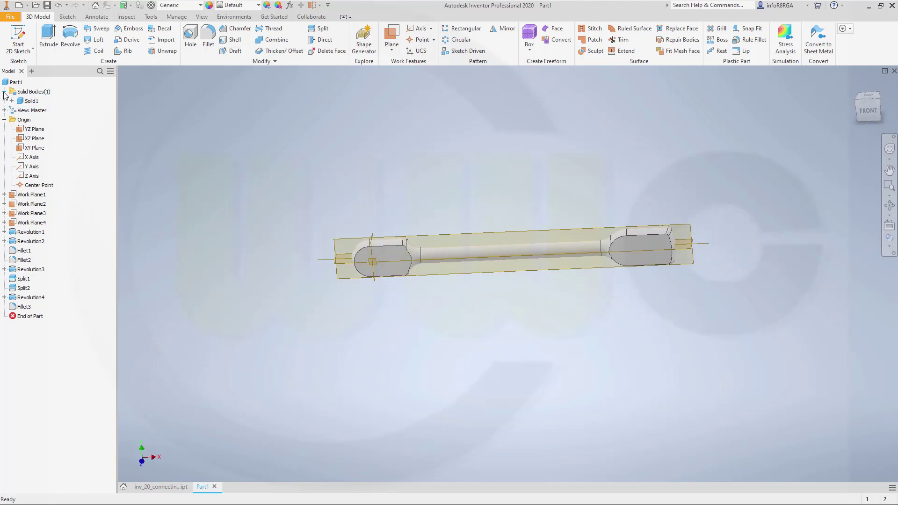
pyautogui.rightClick(36, 102)
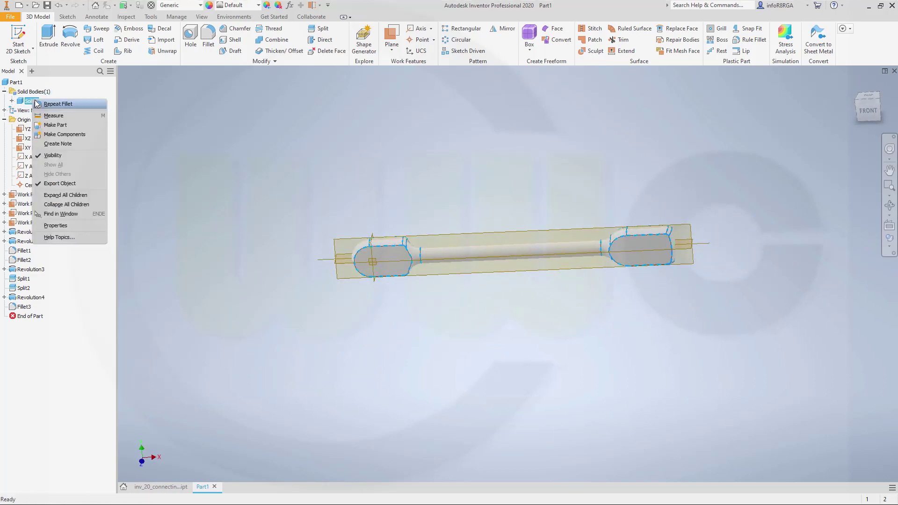
pyautogui.click(53, 155)
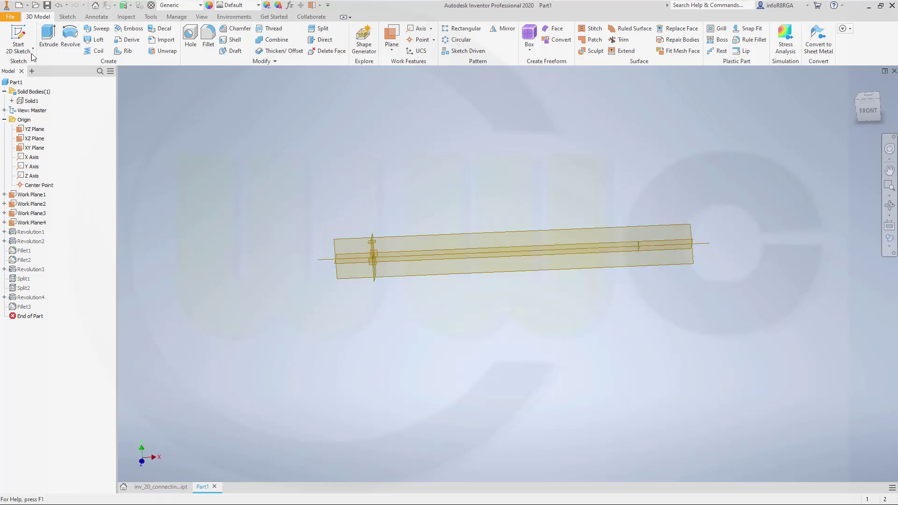
# Start a sketch on the XY Plane and draw a 70 mm diameter circle centered on the origin.
pyautogui.click(19, 39)
pyautogui.click(408, 239)
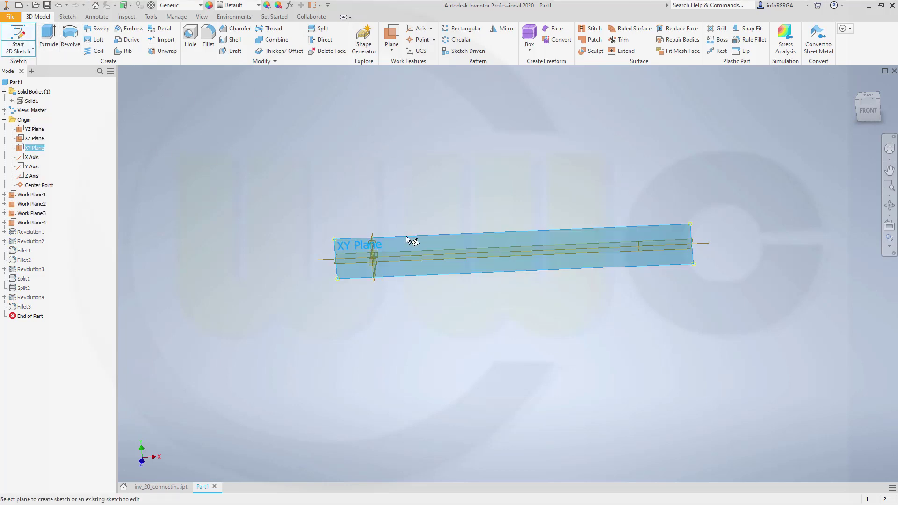
pyautogui.press('c')
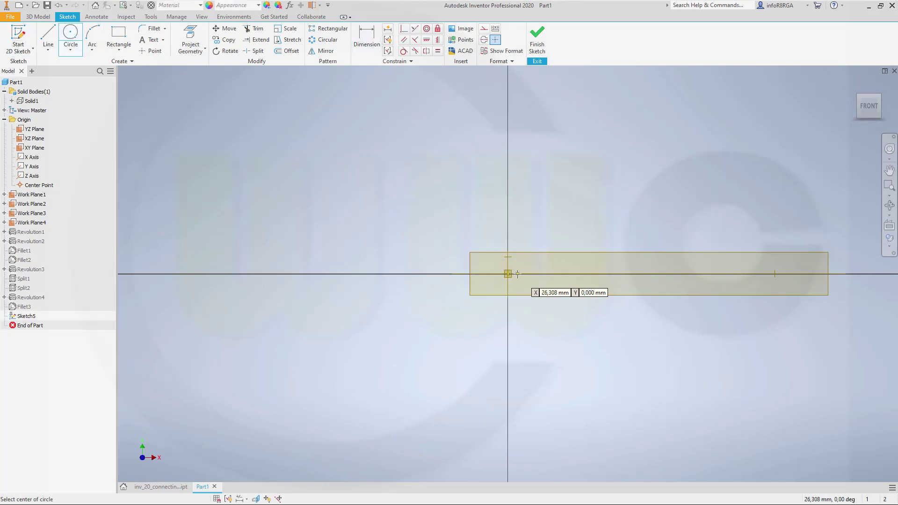
pyautogui.scroll(5, 521, 282)
pyautogui.scroll(-2, 392, 216)
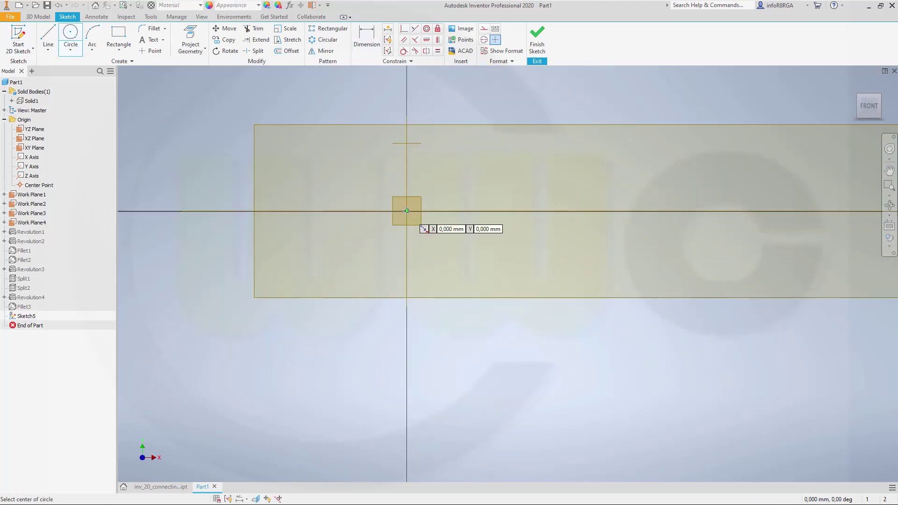
pyautogui.click(407, 211)
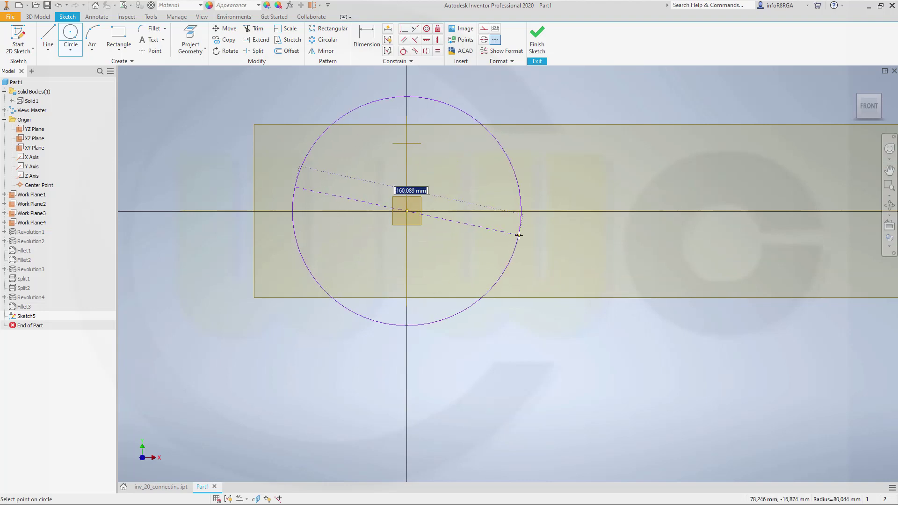
pyautogui.write('70')
pyautogui.press('Return')
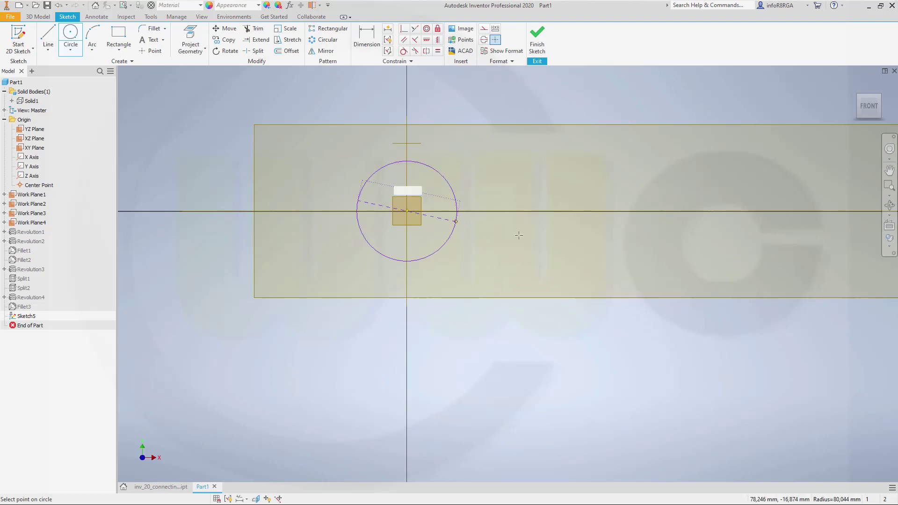
# Sketch a rectangle about 65 mm wide and 38 mm high across the circle's right side.
pyautogui.click(120, 35)
pyautogui.scroll(-2, 424, 167)
pyautogui.scroll(5, 423, 169)
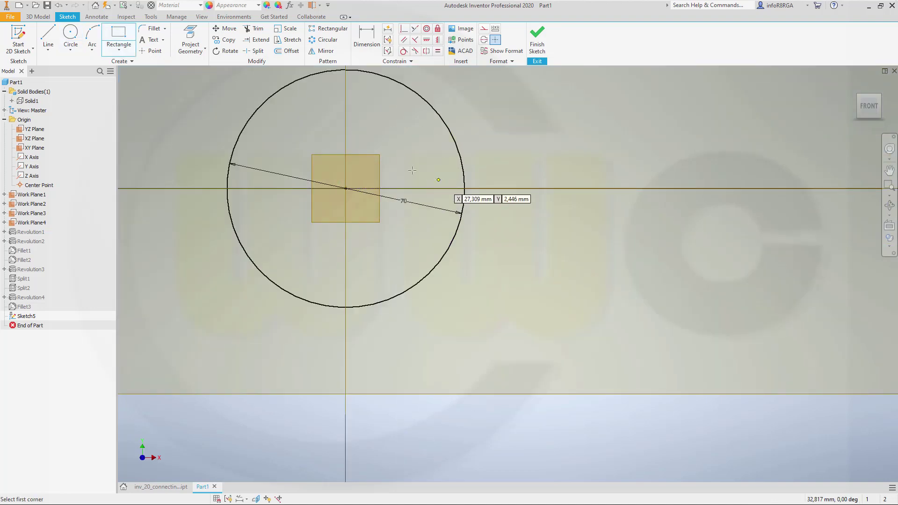
pyautogui.click(367, 131)
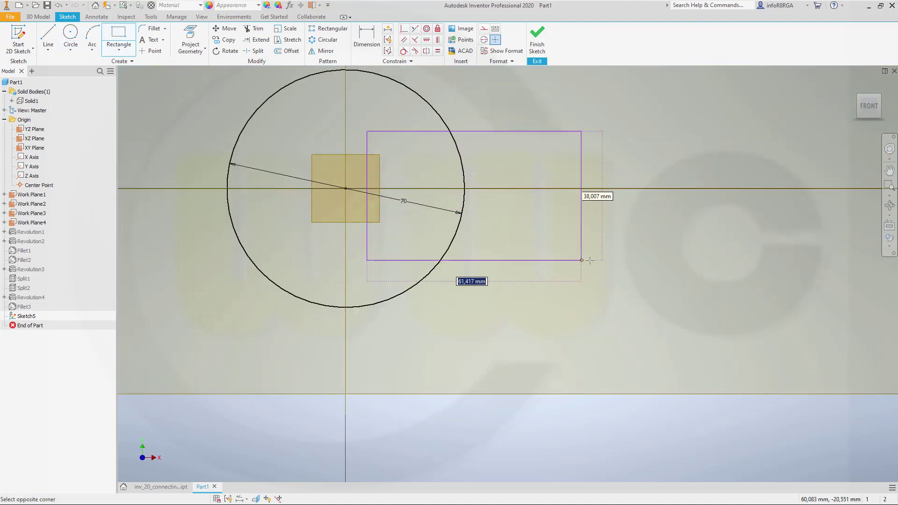
pyautogui.click(589, 260)
pyautogui.press('Escape')
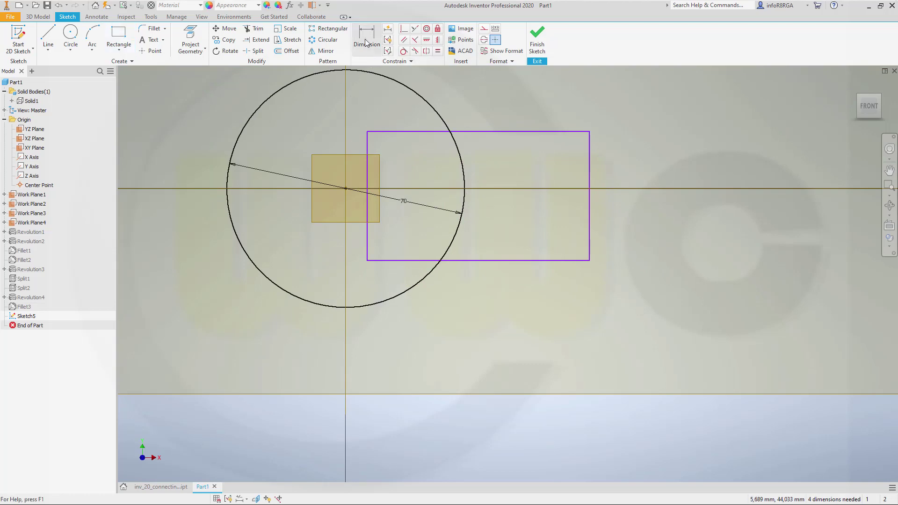
# Dimension the rectangle's height between its two horizontal sides as 54 mm.
pyautogui.click(366, 42)
pyautogui.click(486, 133)
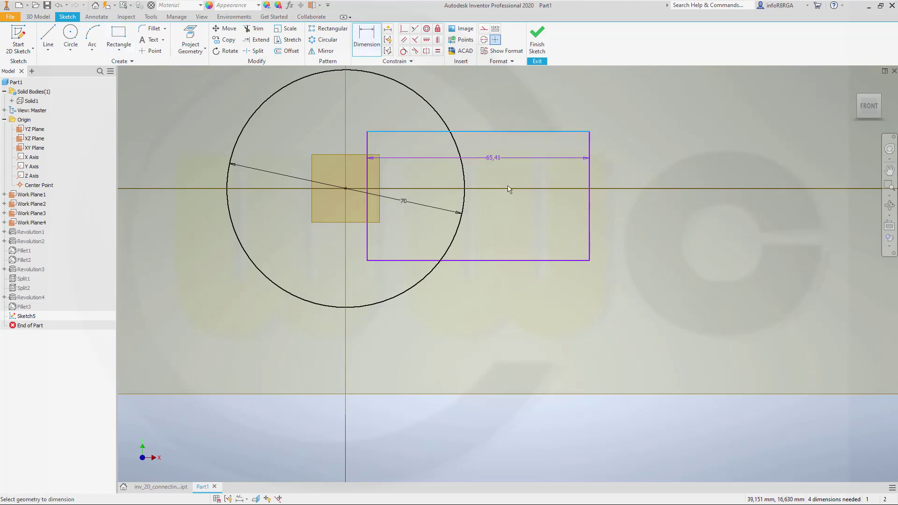
pyautogui.click(502, 261)
pyautogui.click(639, 216)
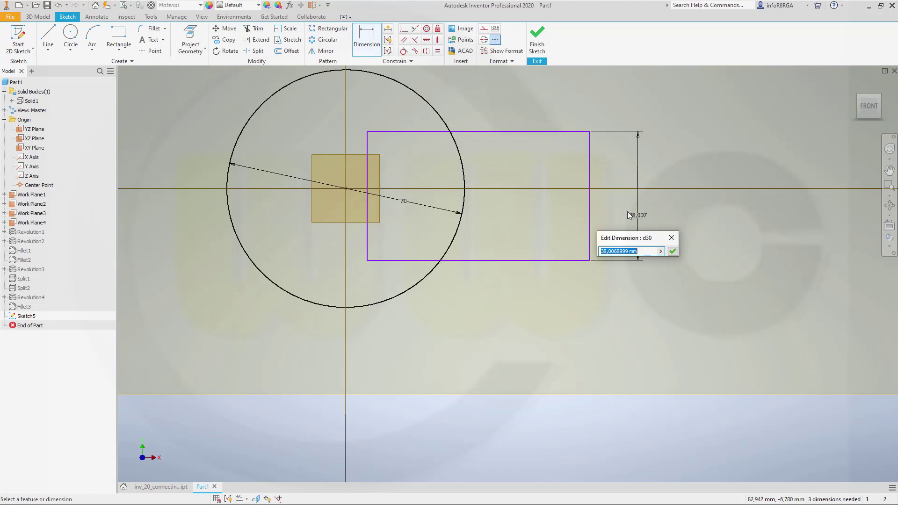
pyautogui.write('54')
pyautogui.press('Return')
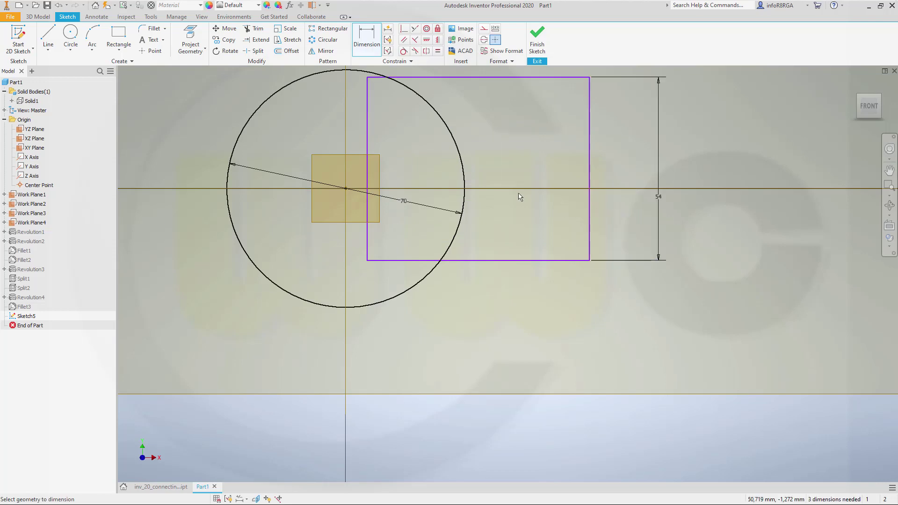
pyautogui.press('Escape')
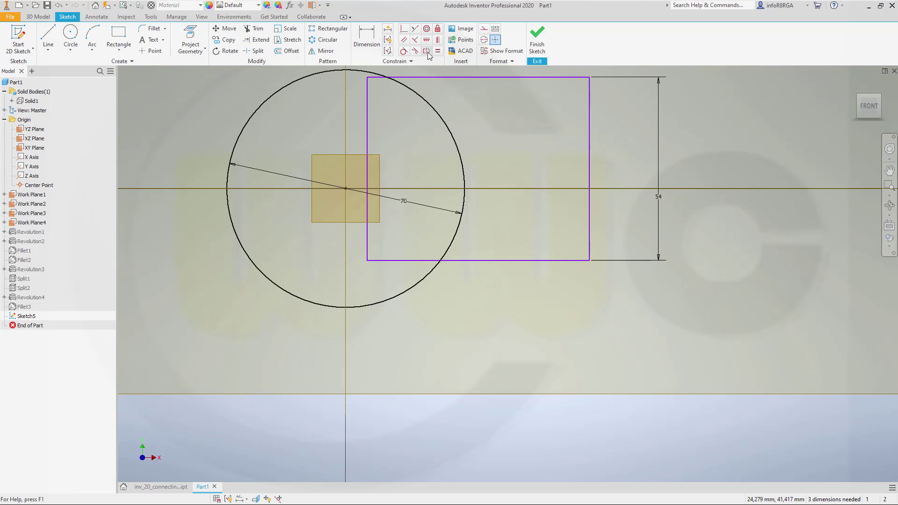
# Align the midpoint of the rectangle's left side horizontally with the circle's center.
pyautogui.click(427, 41)
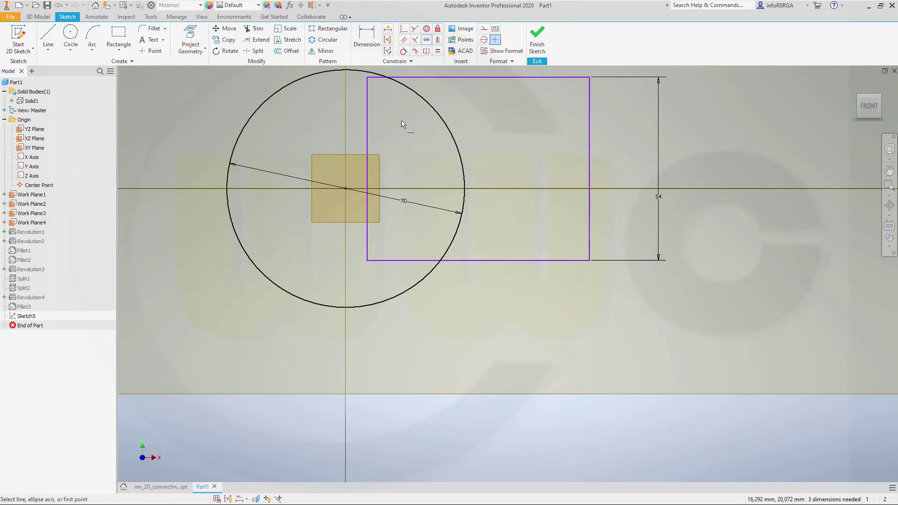
pyautogui.click(368, 169)
pyautogui.click(345, 188)
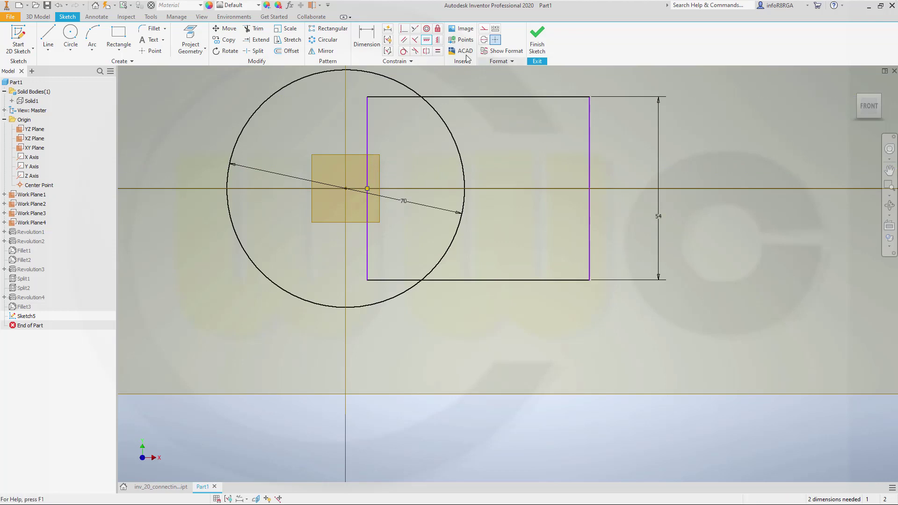
# Dimension the horizontal distance from the circle's center to the rectangle's right side as 55 mm.
pyautogui.click(367, 47)
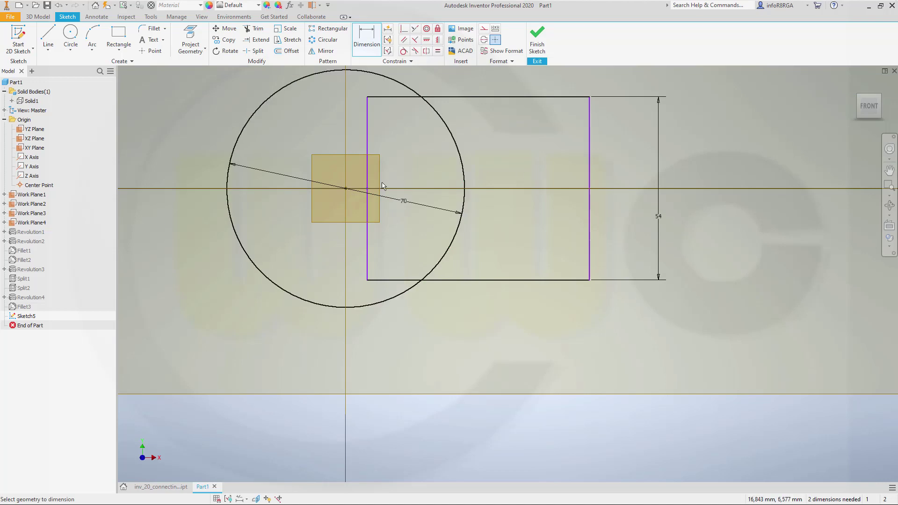
pyautogui.click(461, 161)
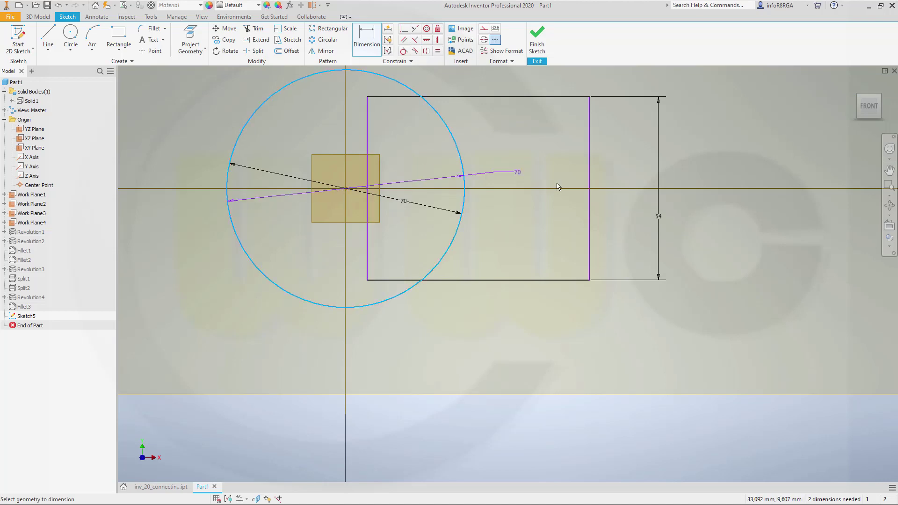
pyautogui.click(589, 181)
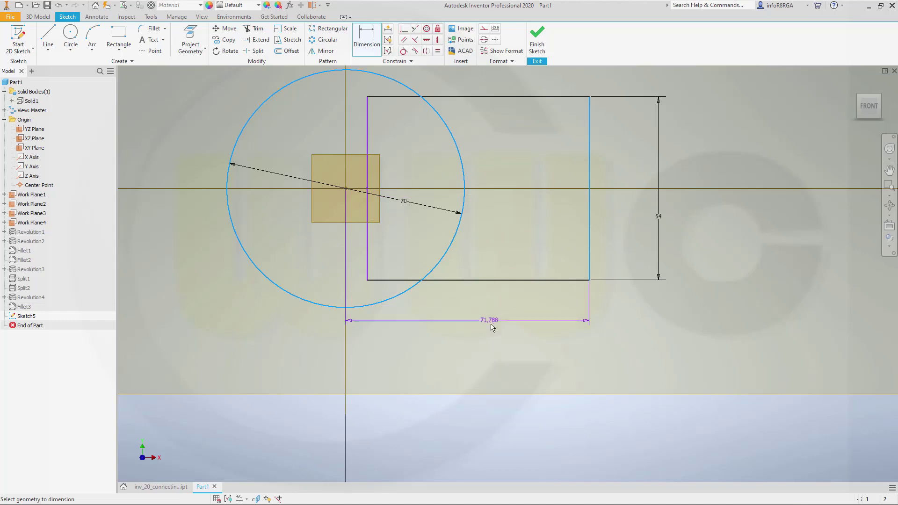
pyautogui.click(470, 327)
pyautogui.write('55')
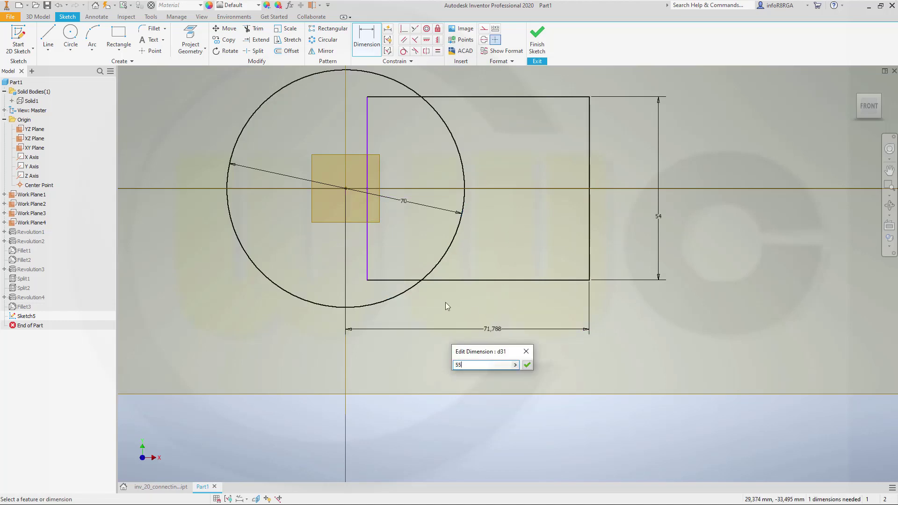
pyautogui.press('Return')
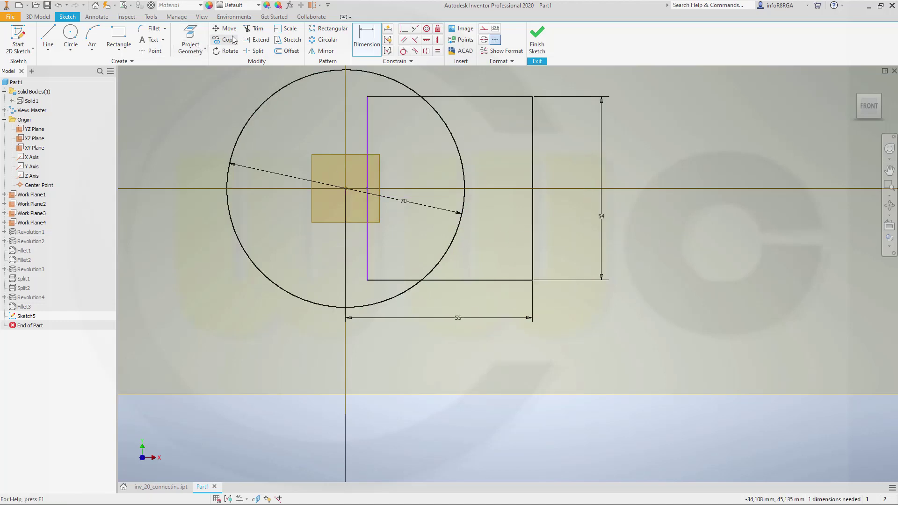
# Trim away the rectangle's lines inside the circle and the upper part of the circle's arc inside the rectangle.
pyautogui.click(255, 29)
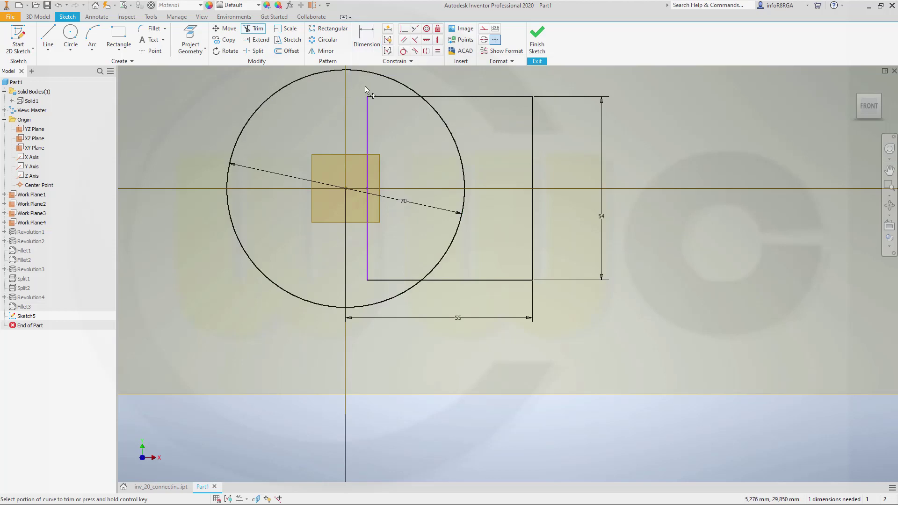
pyautogui.moveTo(366, 88)
pyautogui.mouseDown()
pyautogui.moveTo(365, 162)
pyautogui.moveTo(388, 219)
pyautogui.mouseUp()
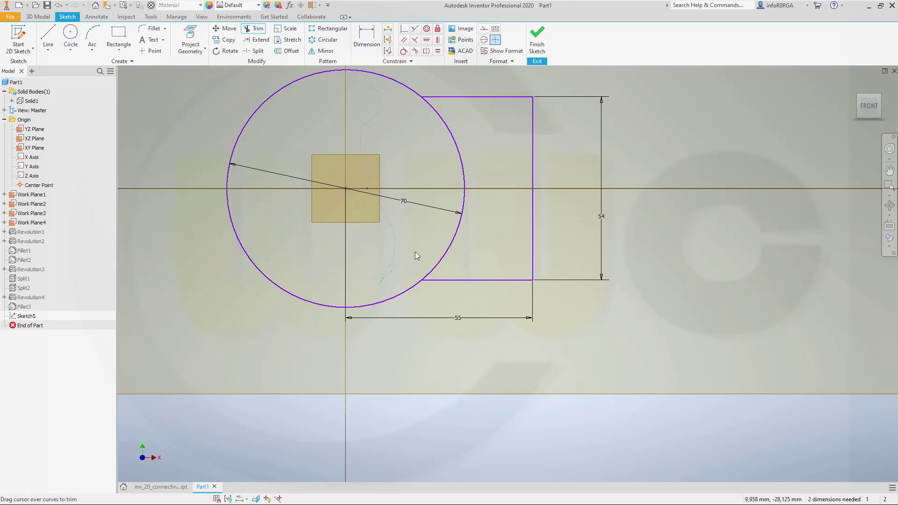
pyautogui.moveTo(416, 256)
pyautogui.mouseDown()
pyautogui.moveTo(480, 212)
pyautogui.moveTo(459, 173)
pyautogui.mouseUp()
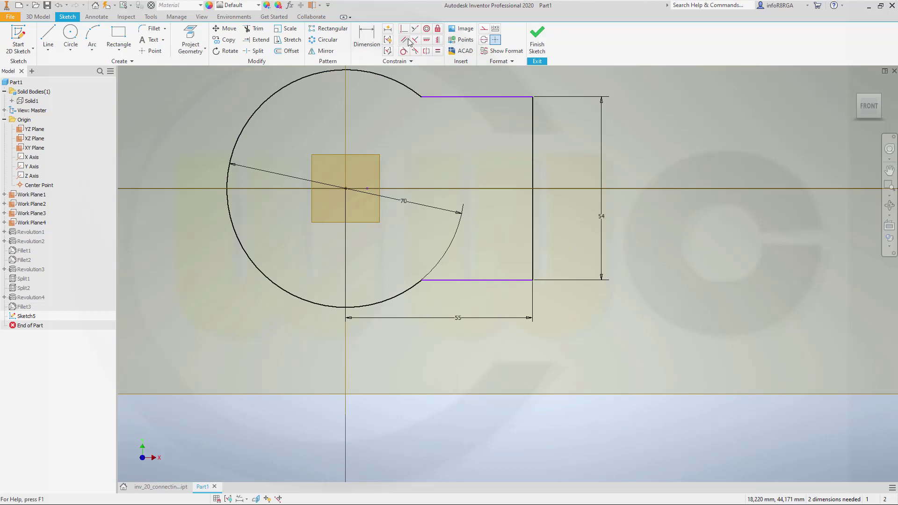
# Align the midpoint of the rectangle's right side horizontally with the circle's center and finish the sketch.
pyautogui.click(426, 39)
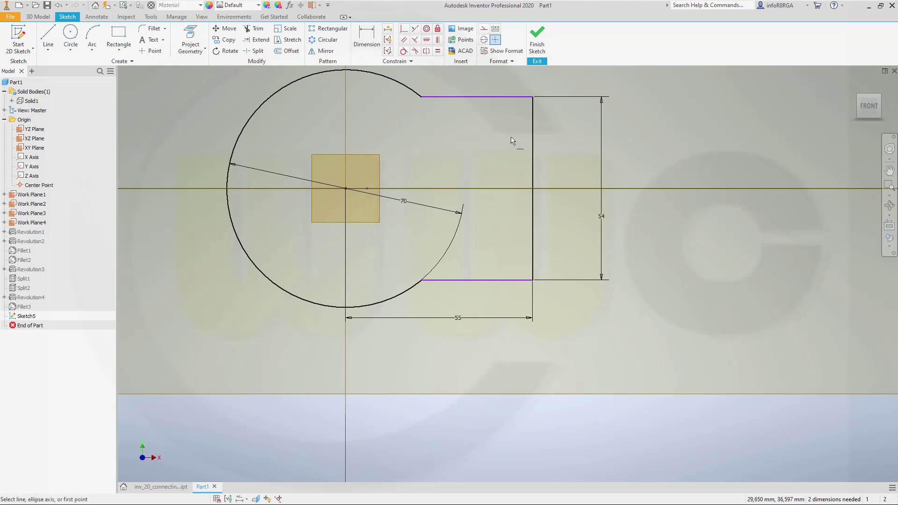
pyautogui.click(534, 189)
pyautogui.click(347, 188)
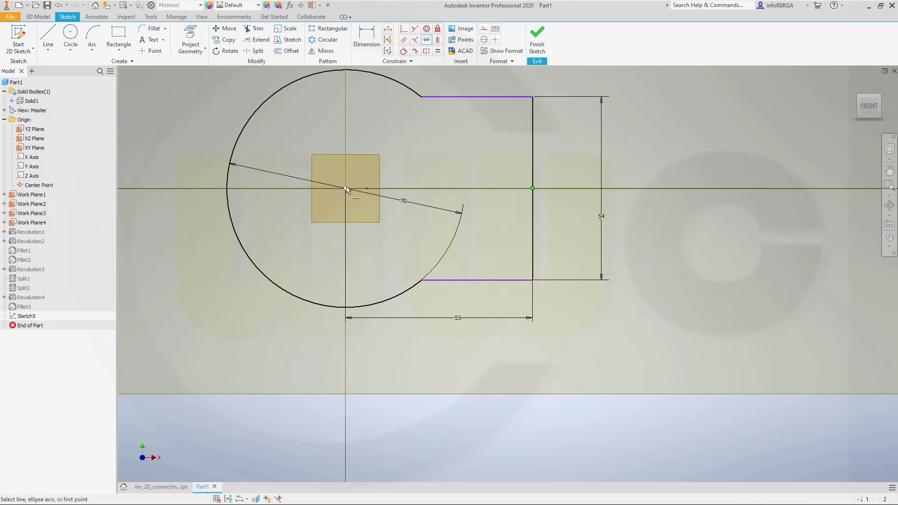
pyautogui.click(537, 42)
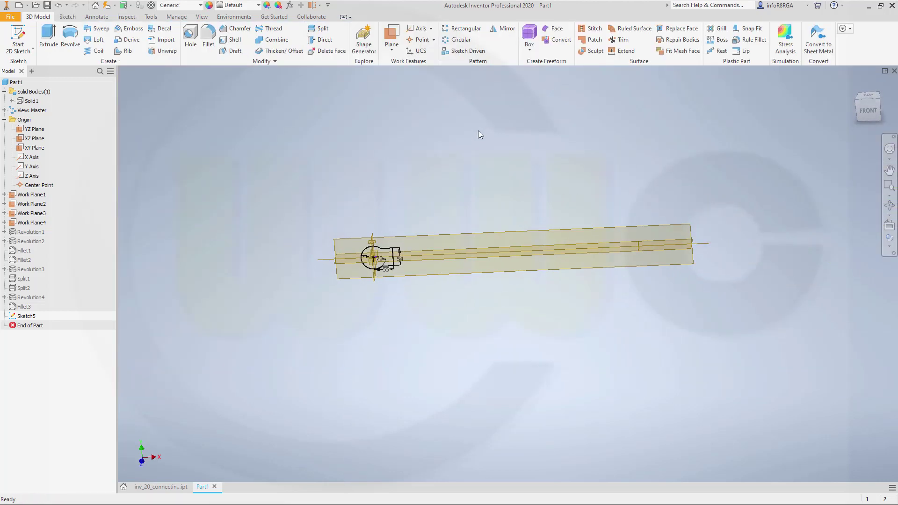
# Extrude the circle-and-rectangle profile 80 mm symmetrically as a new solid.
pyautogui.click(48, 38)
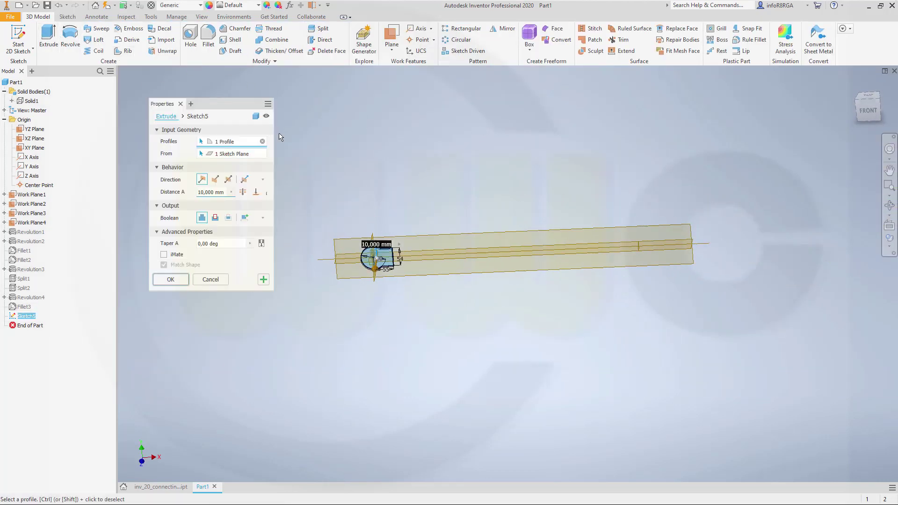
pyautogui.click(228, 179)
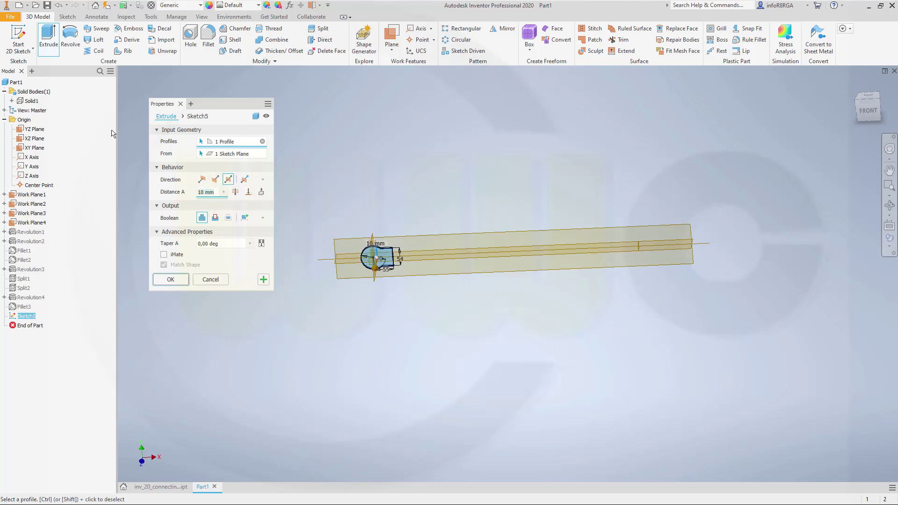
pyautogui.write('80')
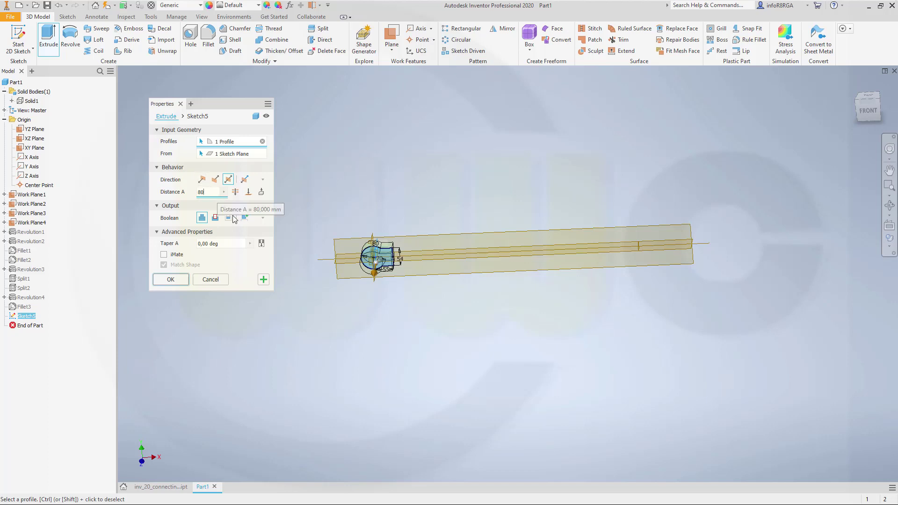
pyautogui.click(244, 218)
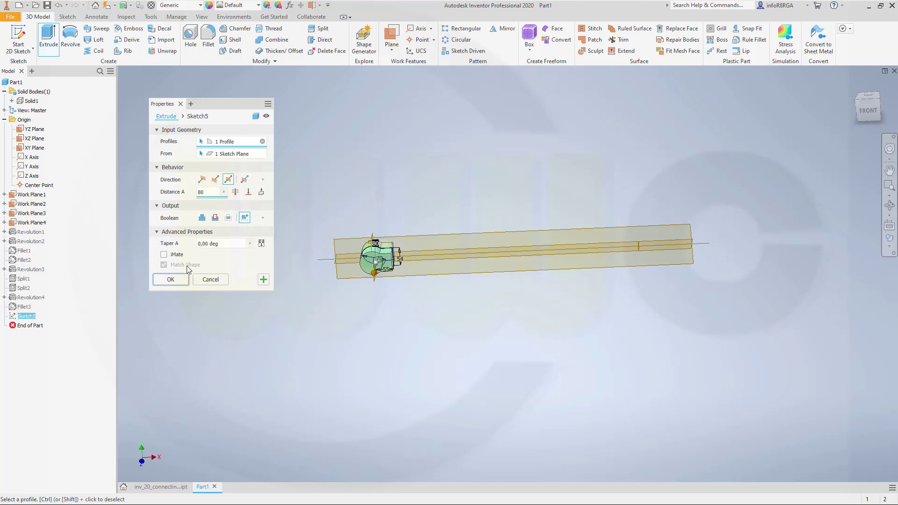
pyautogui.click(174, 282)
# Start a sketch on the horizontal plane running along the rod's axis through the extruded block.
pyautogui.scroll(-2, 387, 271)
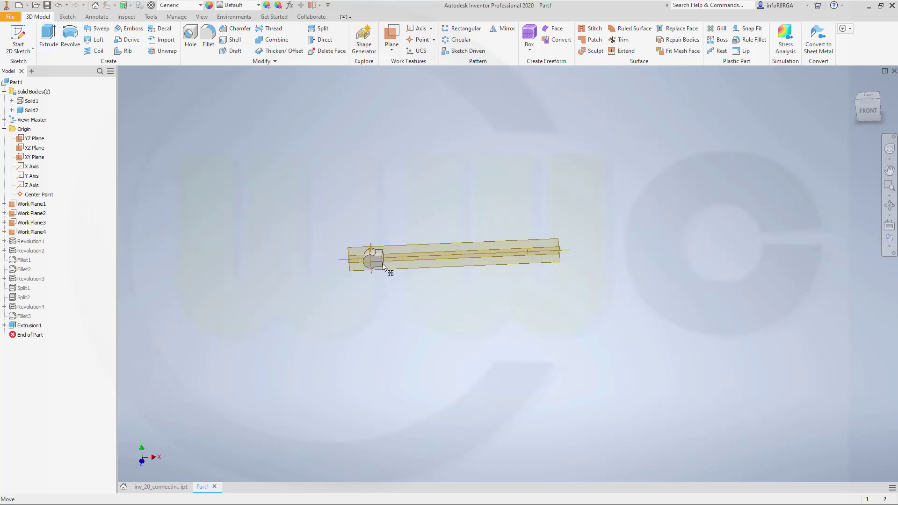
pyautogui.scroll(5, 391, 260)
pyautogui.moveTo(392, 261); pyautogui.dragTo(444, 285, button='middle')
pyautogui.press('s')
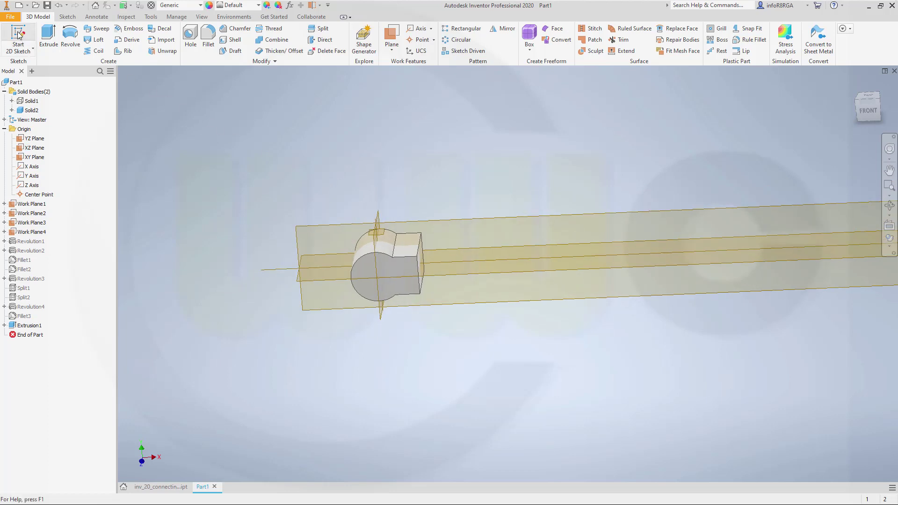
pyautogui.click(315, 282)
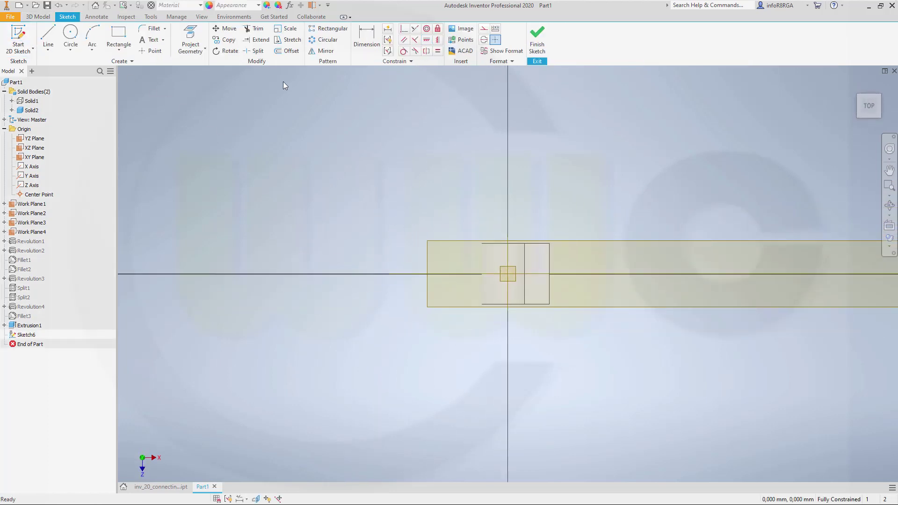
# Draw a rectangle 44 mm wide and 30 mm high across the block's right edge and slice the graphics at the sketch plane.
pyautogui.click(119, 38)
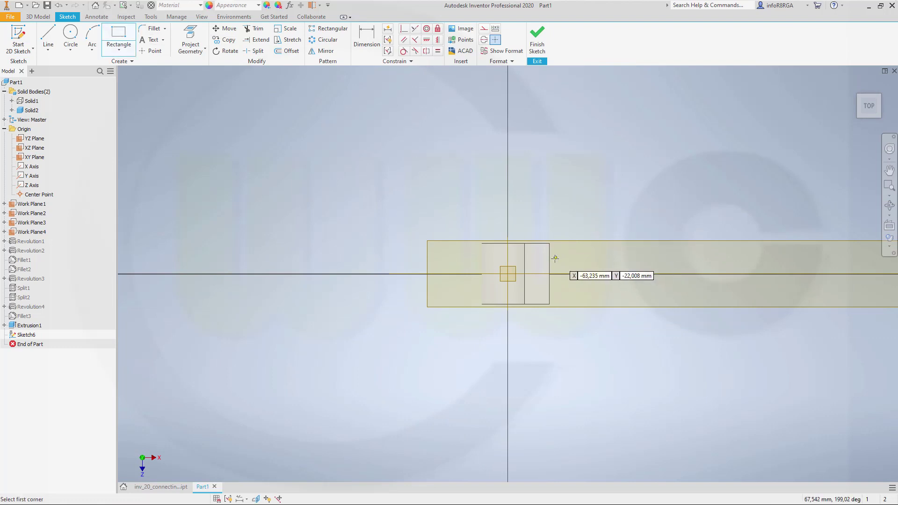
pyautogui.click(535, 262)
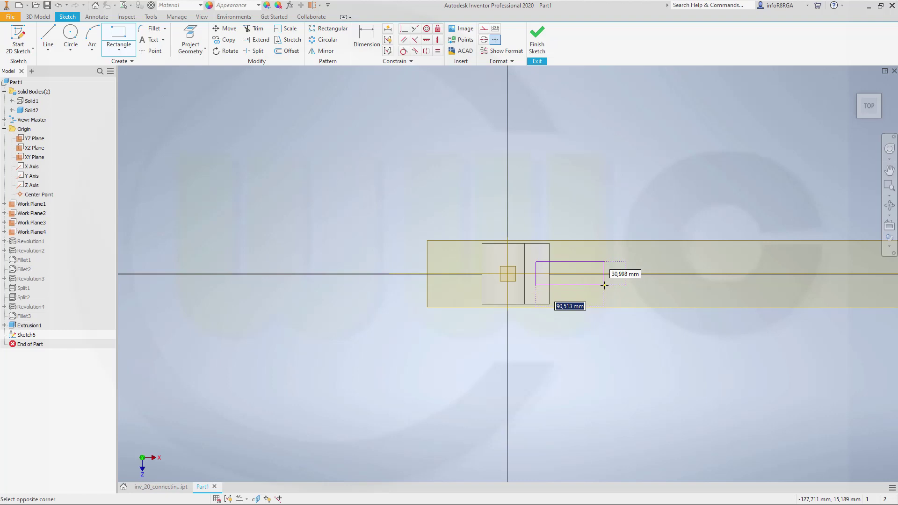
pyautogui.write('44')
pyautogui.press('Tab')
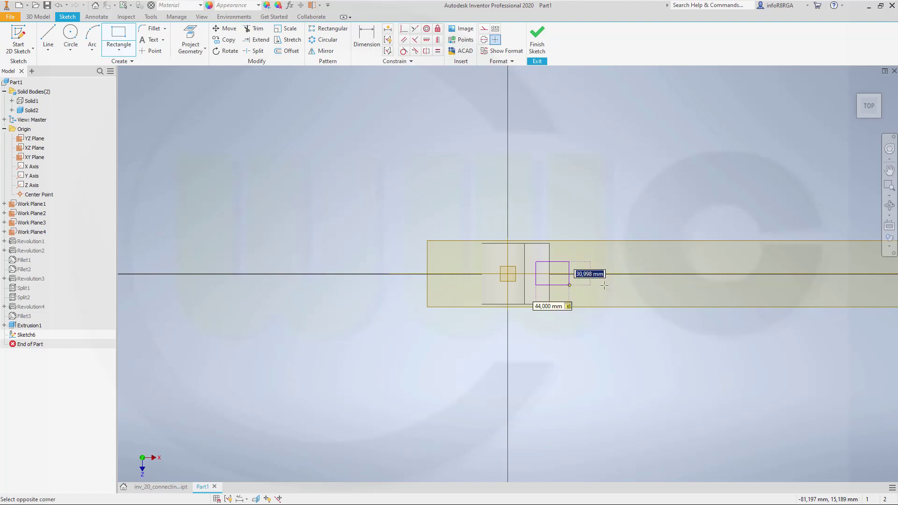
pyautogui.write('30')
pyautogui.press('Return')
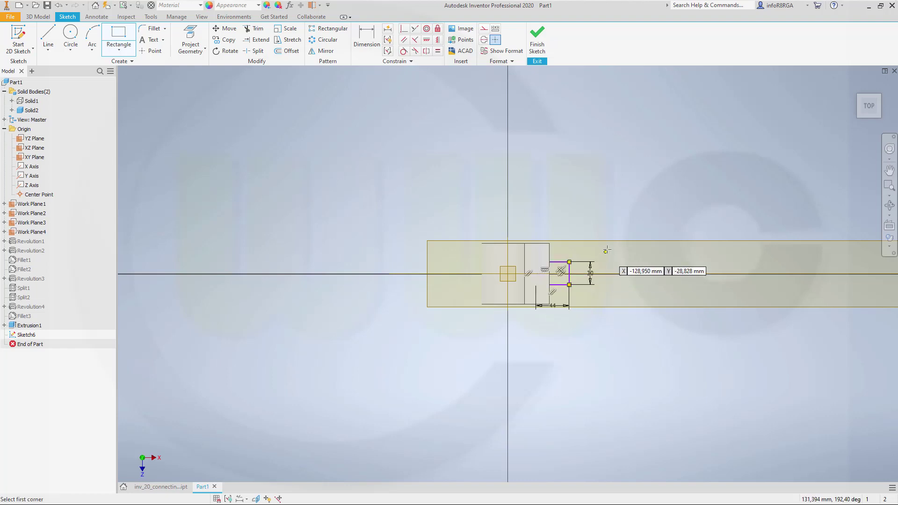
pyautogui.click(257, 498)
pyautogui.press('Escape')
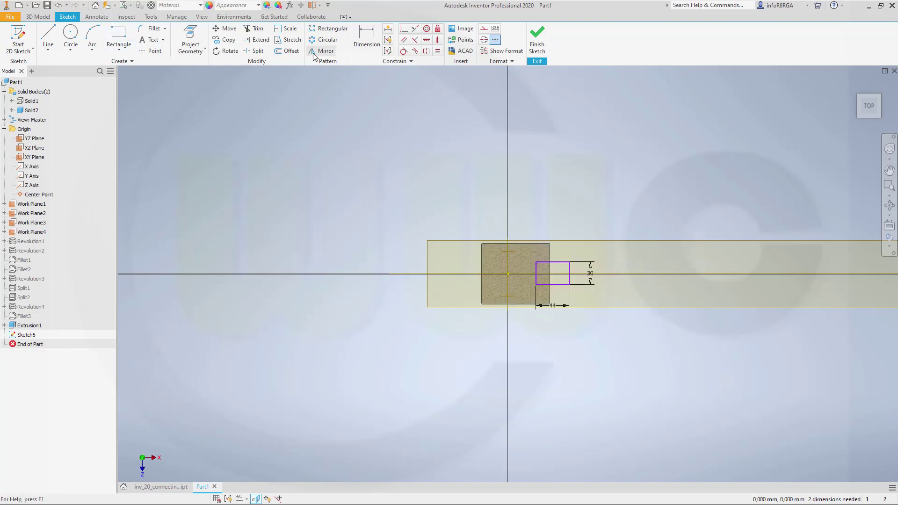
# Dimension the horizontal distance from the origin to the rectangle's left side as 36 mm.
pyautogui.click(366, 39)
pyautogui.scroll(-2, 571, 302)
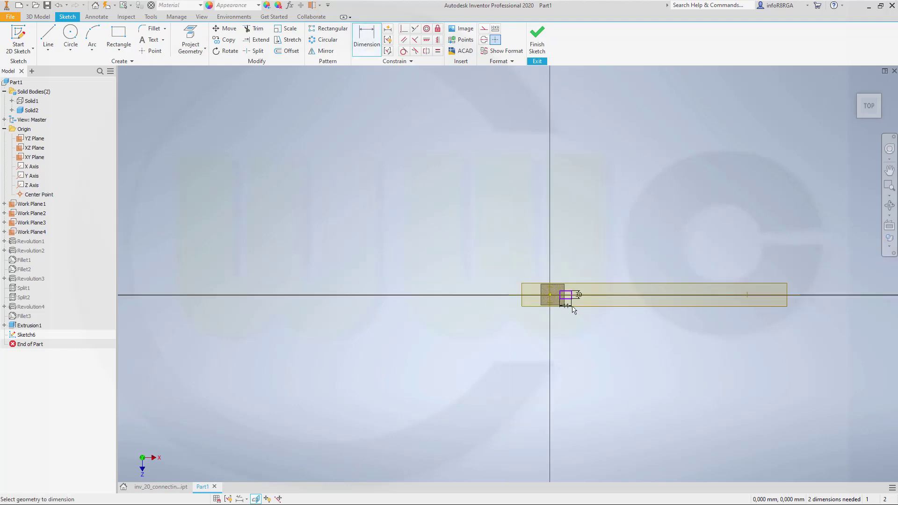
pyautogui.scroll(5, 570, 296)
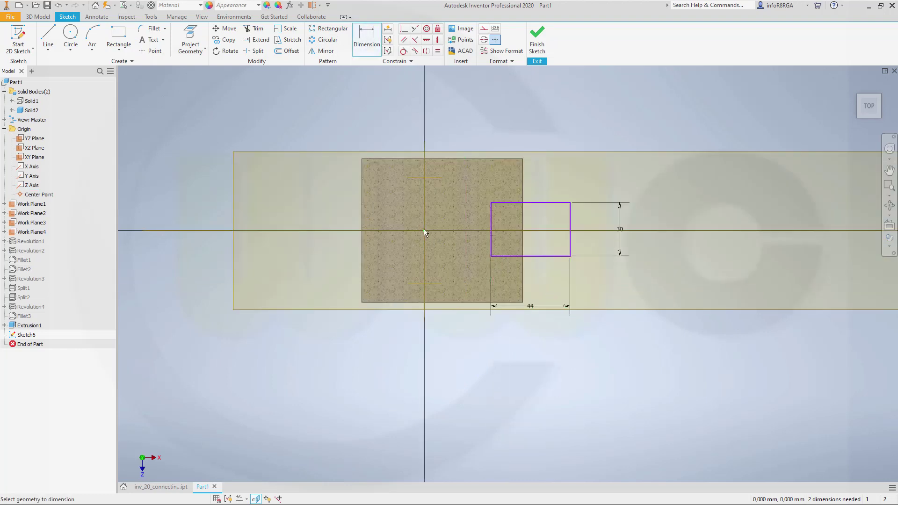
pyautogui.click(424, 231)
pyautogui.click(489, 243)
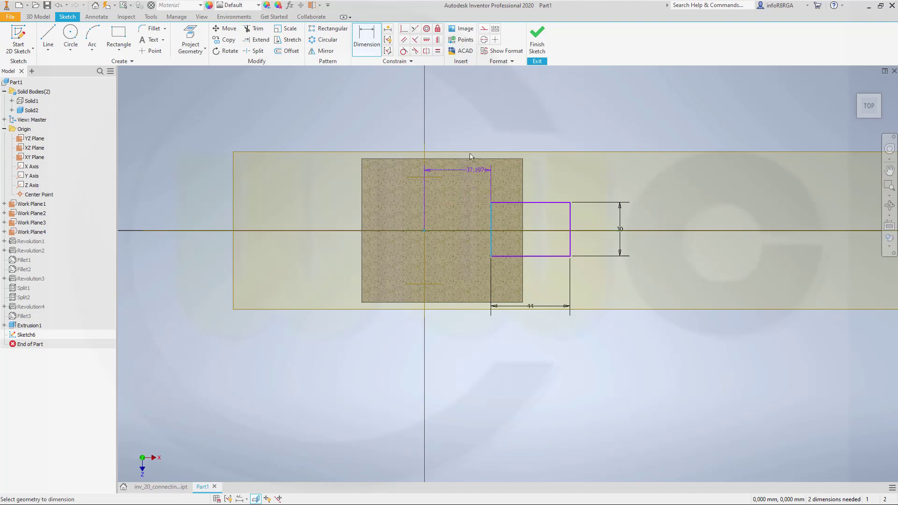
pyautogui.click(448, 136)
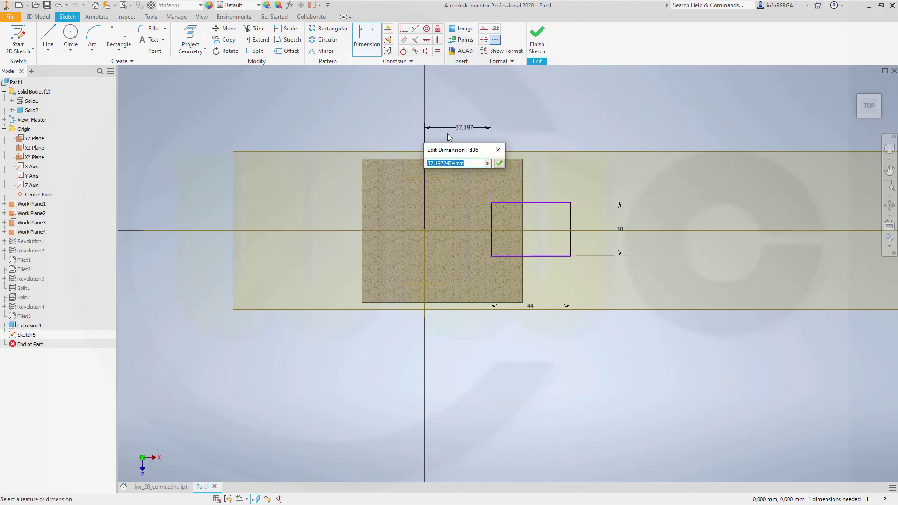
pyautogui.write('36')
pyautogui.press('Return')
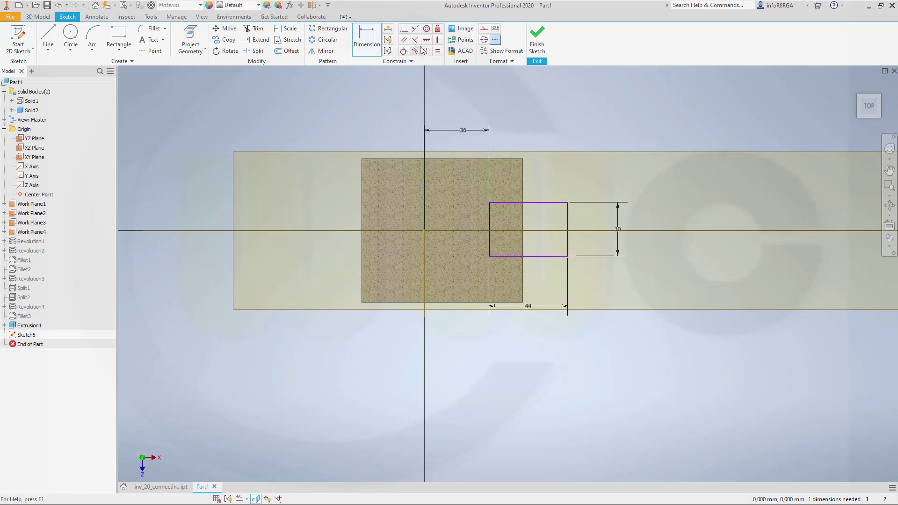
# Align the midpoint of the rectangle's left side horizontally with the origin and finish the sketch.
pyautogui.click(427, 39)
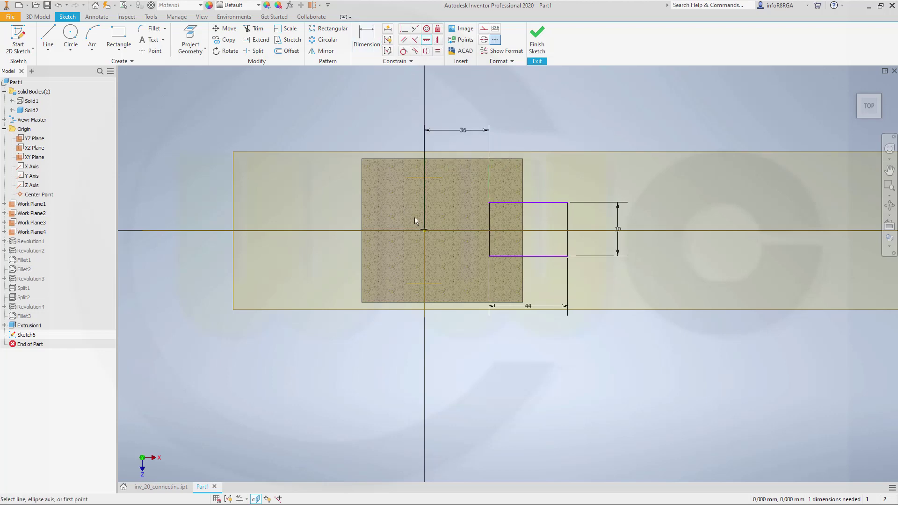
pyautogui.click(425, 231)
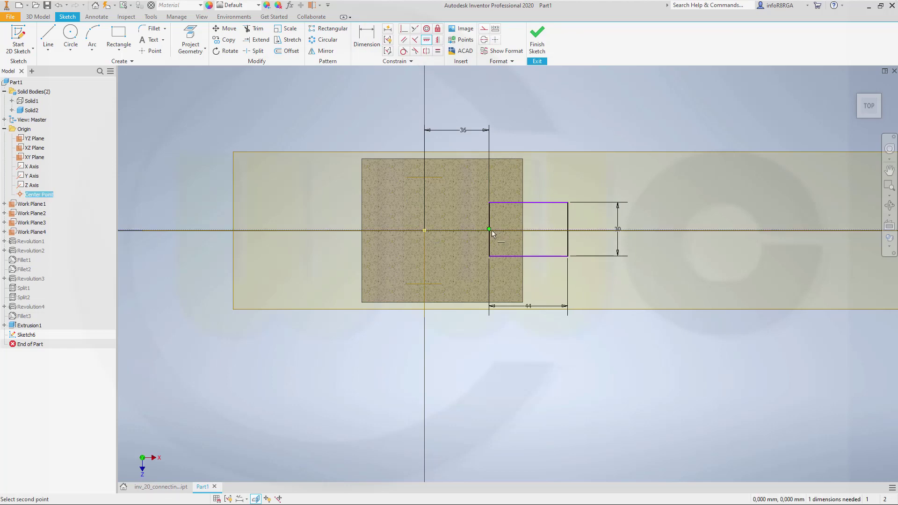
pyautogui.click(492, 230)
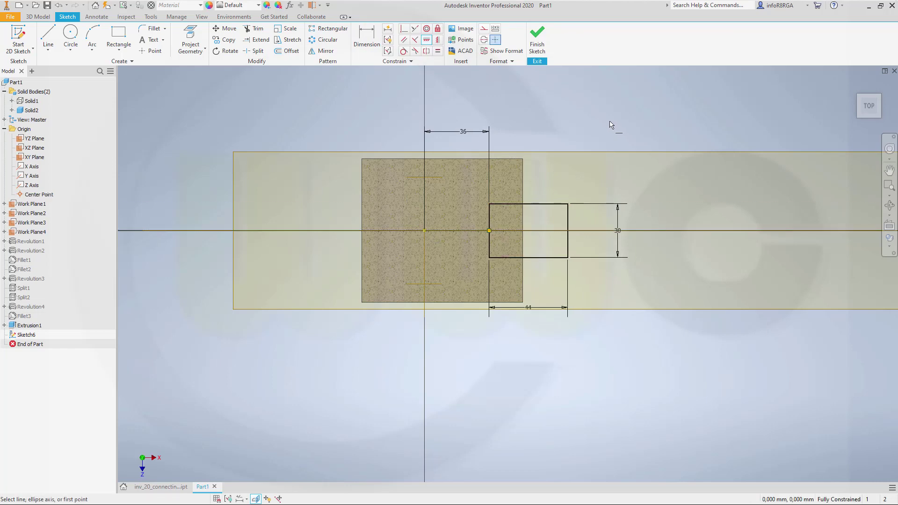
pyautogui.click(541, 45)
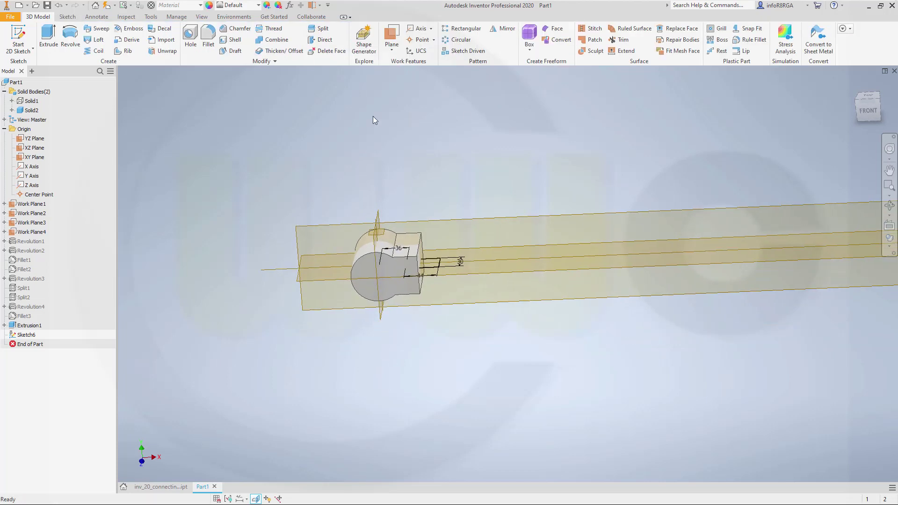
# Extrude the rectangle symmetrically about the sketch plane to 120 mm as a new solid.
pyautogui.click(49, 37)
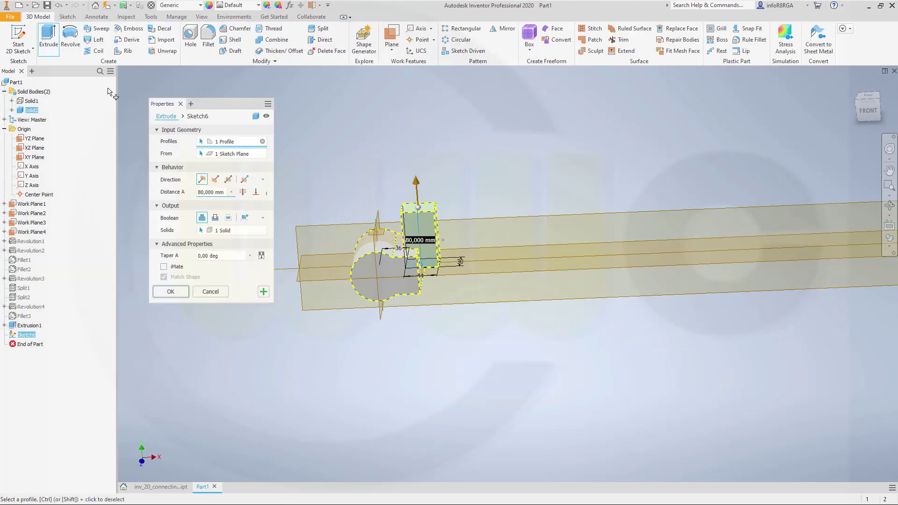
pyautogui.click(244, 217)
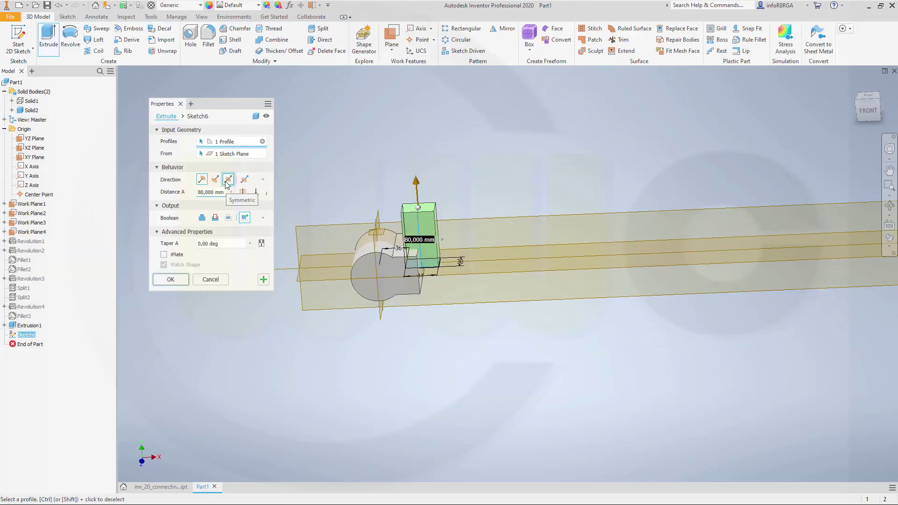
pyautogui.click(232, 179)
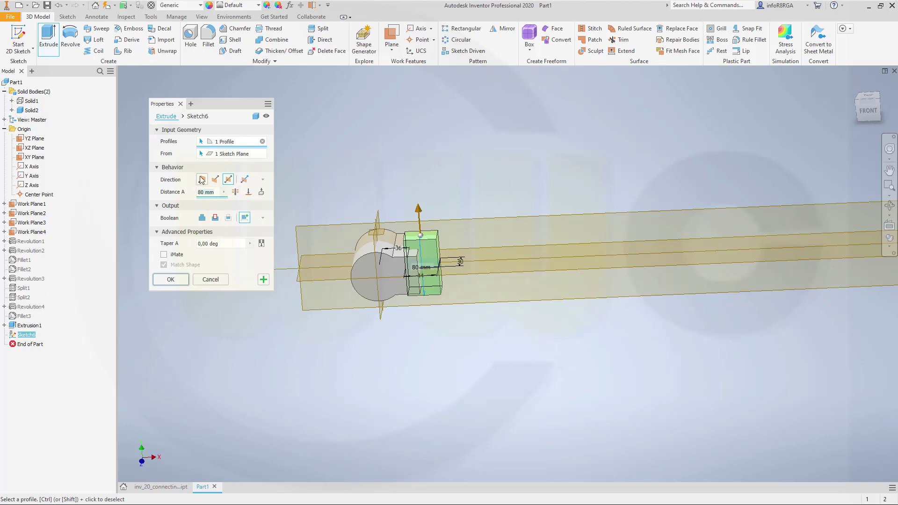
pyautogui.write('120')
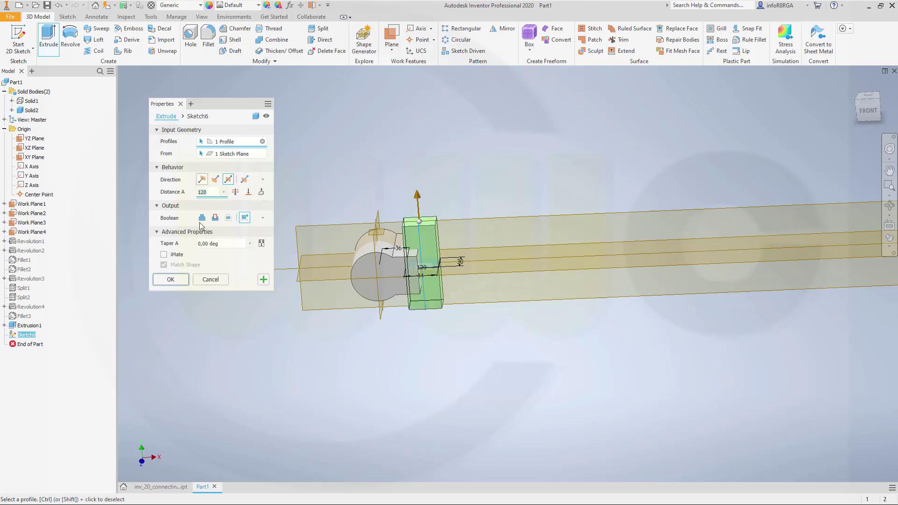
pyautogui.press('Return')
# Apply a full round fillet across the new block's outer end face, using its front and back faces as the side face sets.
pyautogui.click(208, 37)
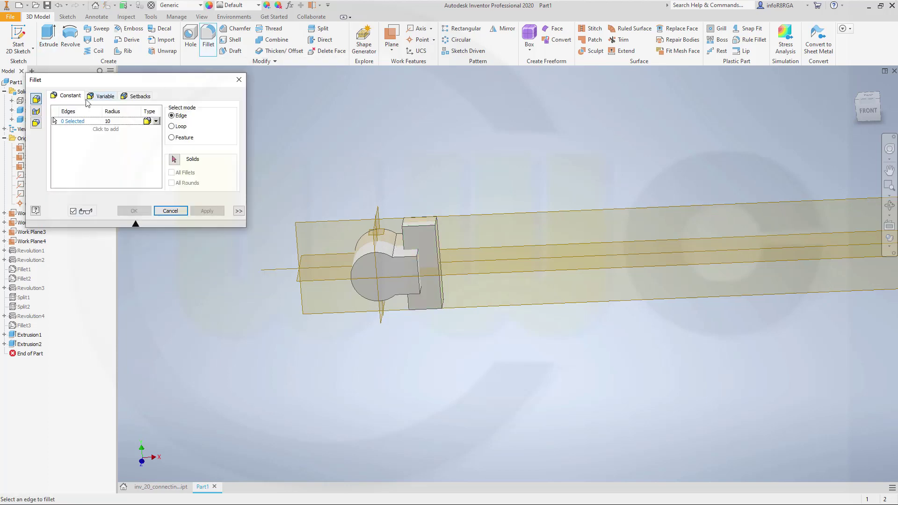
pyautogui.click(36, 123)
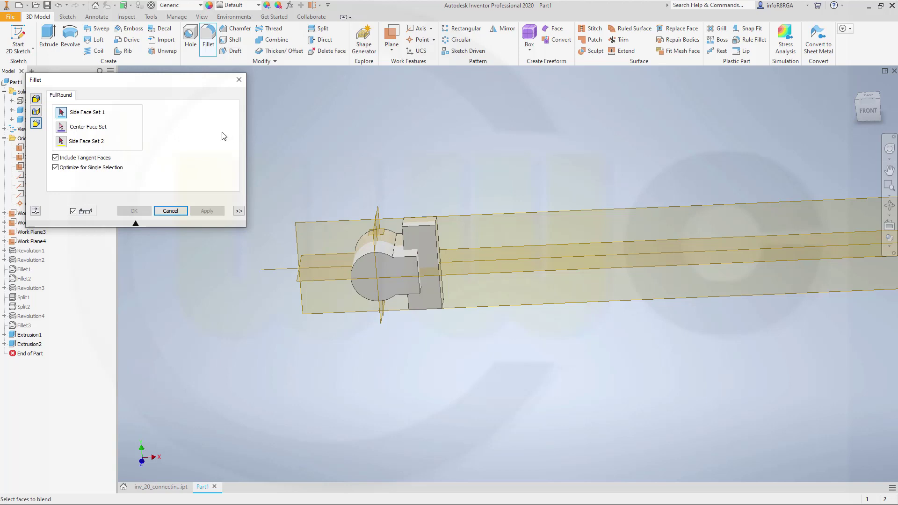
pyautogui.click(423, 241)
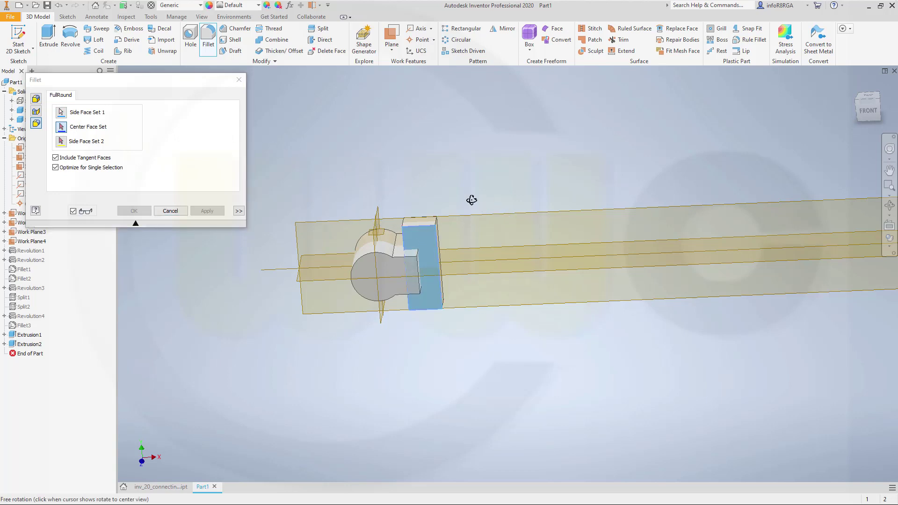
pyautogui.keyDown('shift'); pyautogui.moveTo(474, 200); pyautogui.dragTo(421, 237, button='middle'); pyautogui.keyUp('shift')
pyautogui.click(430, 259)
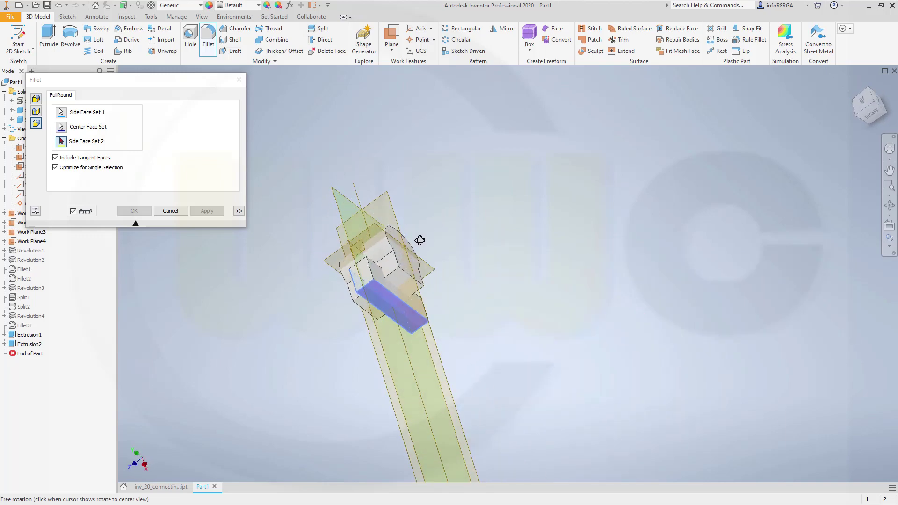
pyautogui.click(361, 275)
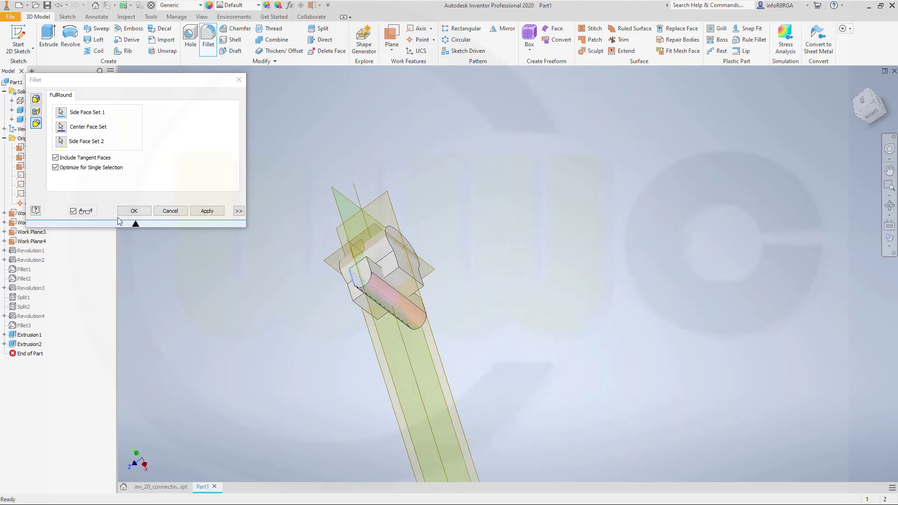
pyautogui.click(134, 211)
# Start a sketch on the small horizontal work plane near the top of the big end.
pyautogui.keyDown('shift'); pyautogui.moveTo(209, 251); pyautogui.dragTo(377, 245, button='middle'); pyautogui.keyUp('shift')
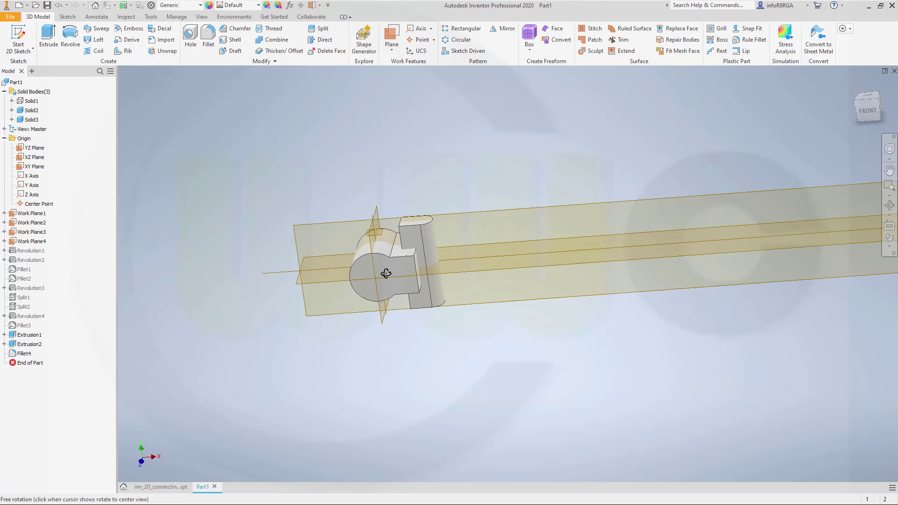
pyautogui.click(18, 37)
pyautogui.click(381, 239)
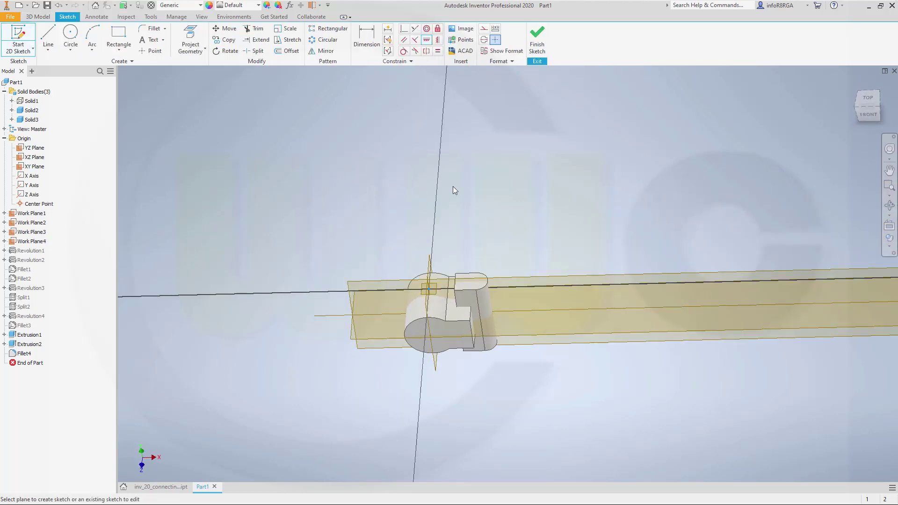
pyautogui.click(69, 36)
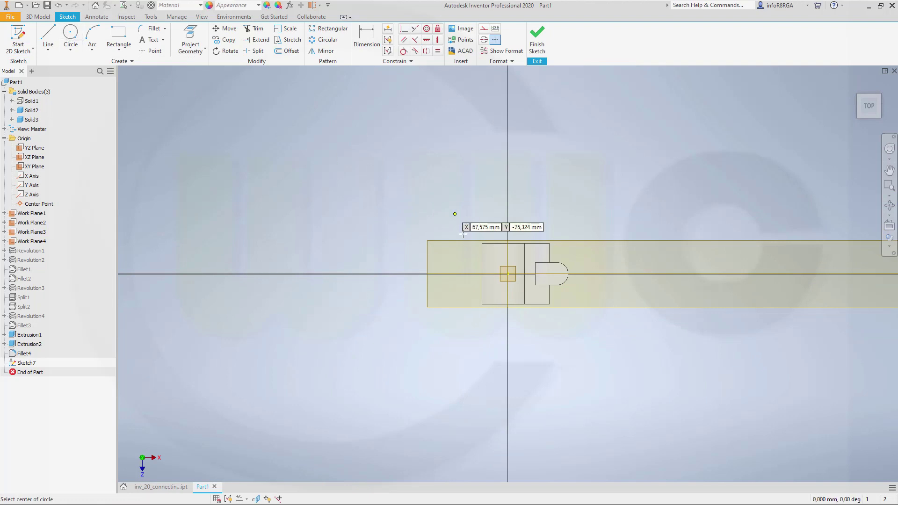
pyautogui.click(508, 274)
pyautogui.press('Escape')
pyautogui.press('Escape')
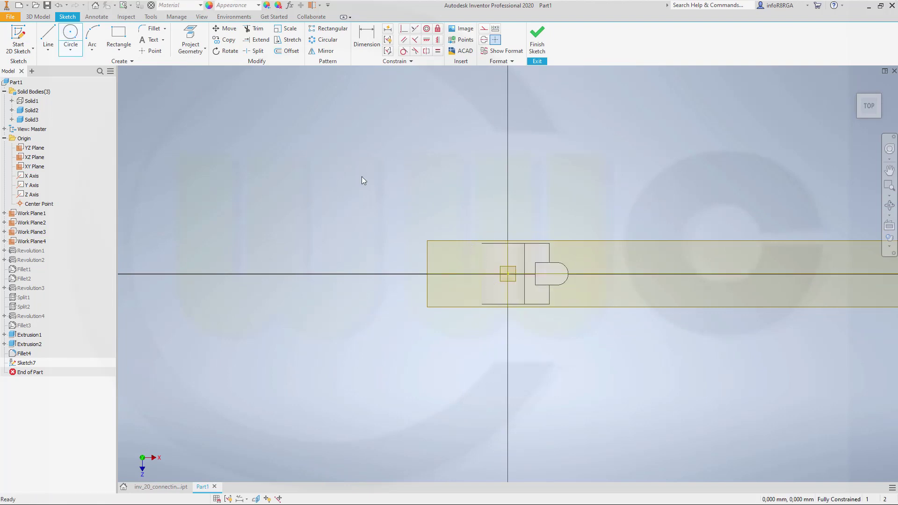
# Draw a 30 mm diameter circle on the rod's axis, just beyond the block's rounded end.
pyautogui.press('c')
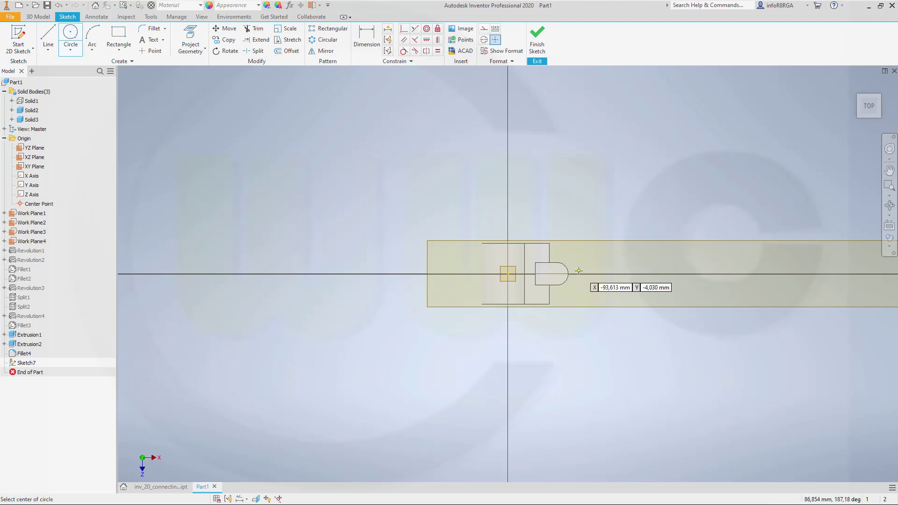
pyautogui.click(582, 274)
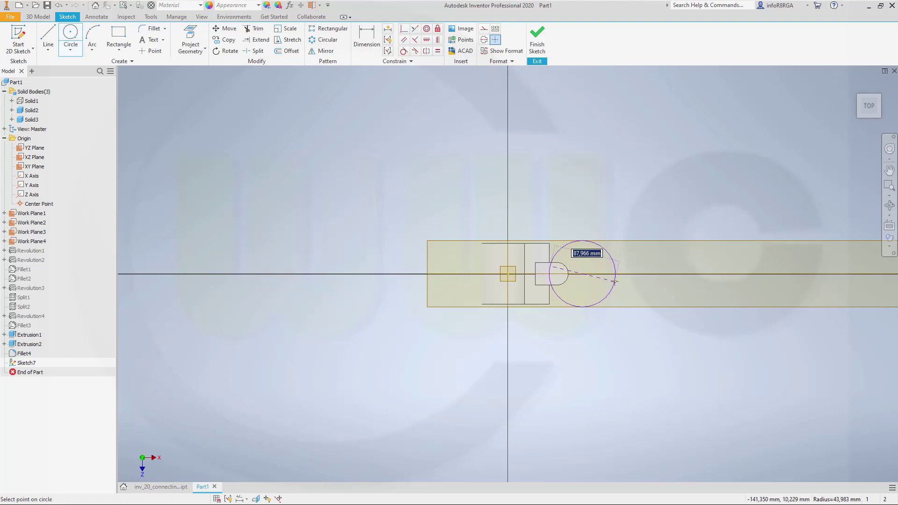
pyautogui.write('36')
pyautogui.press('Return')
pyautogui.scroll(3, 569, 308)
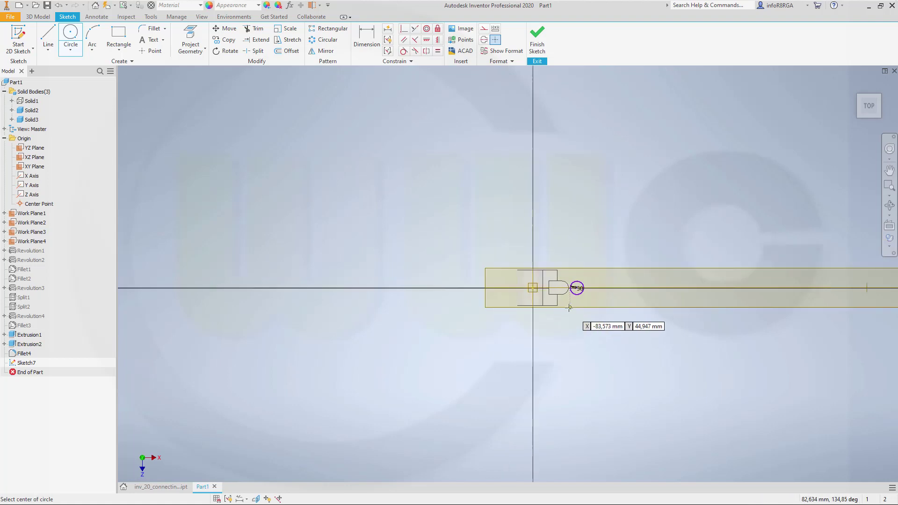
pyautogui.scroll(-5, 569, 308)
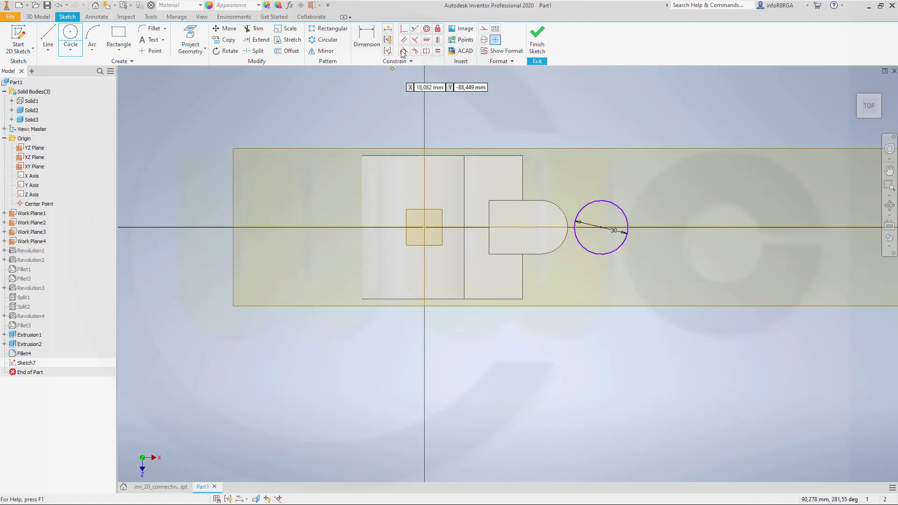
# Align the circle's centre horizontally with the origin.
pyautogui.click(427, 41)
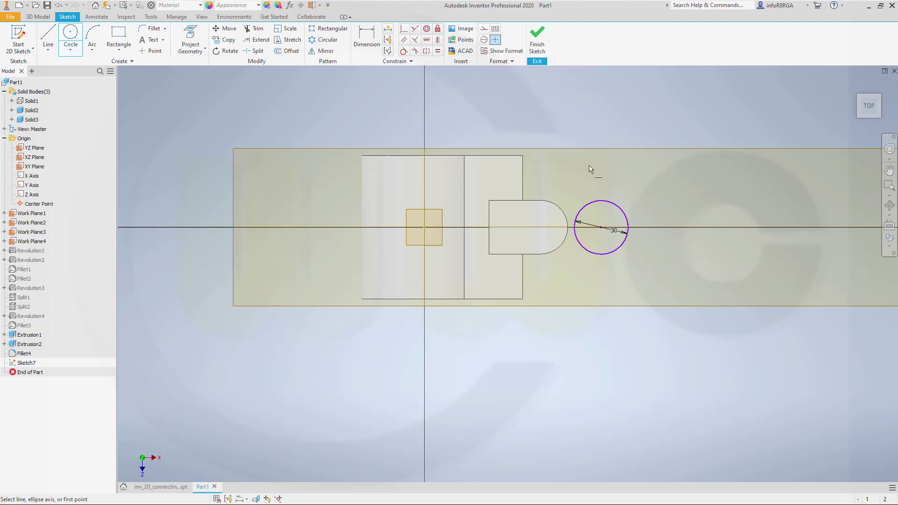
pyautogui.click(602, 228)
pyautogui.click(425, 228)
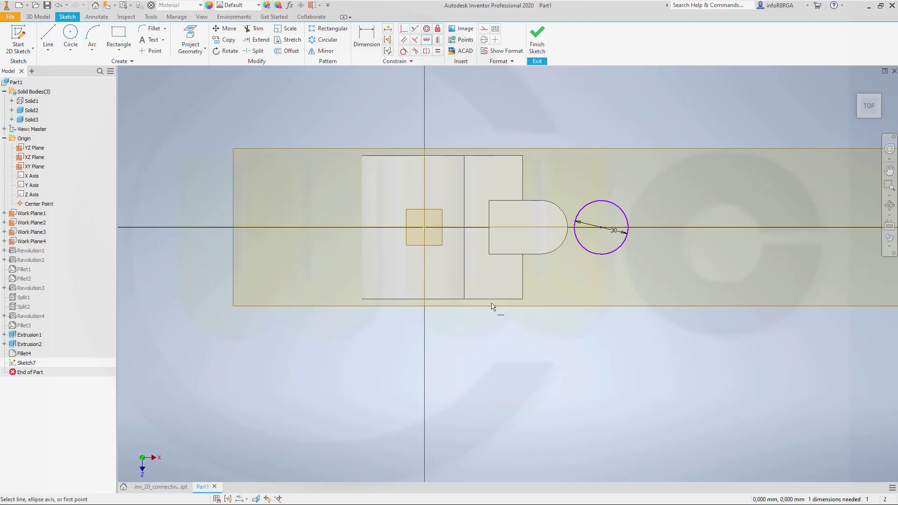
# Dimension the horizontal distance from the origin to the circle's centre as 56 mm and finish the sketch.
pyautogui.click(361, 33)
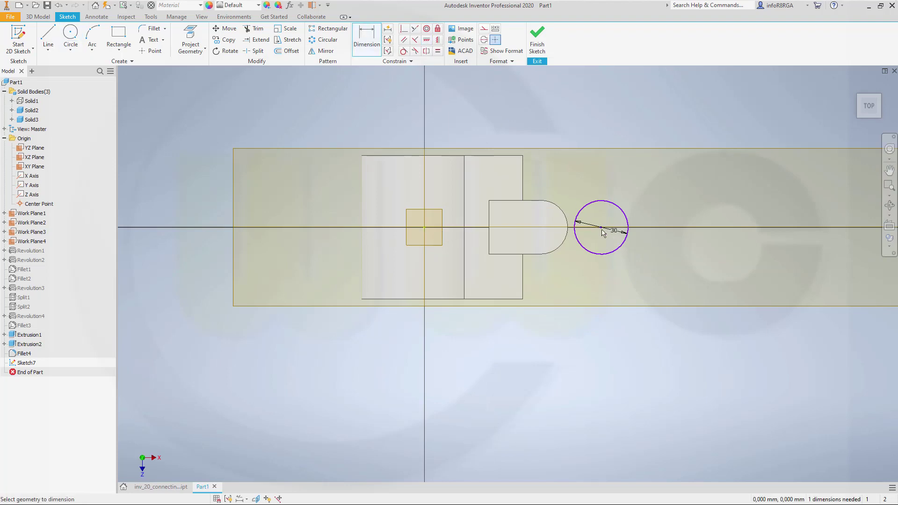
pyautogui.click(599, 228)
pyautogui.click(425, 228)
pyautogui.click(479, 310)
pyautogui.write('56')
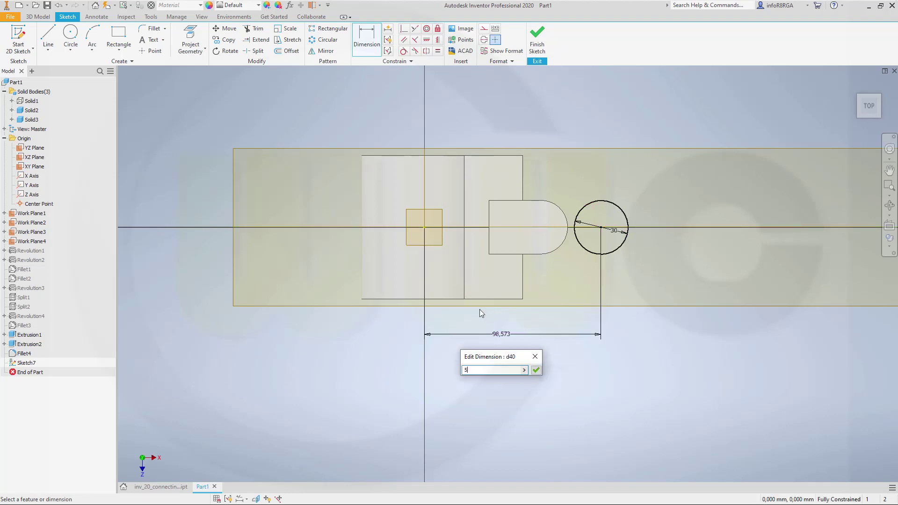
pyautogui.press('Return')
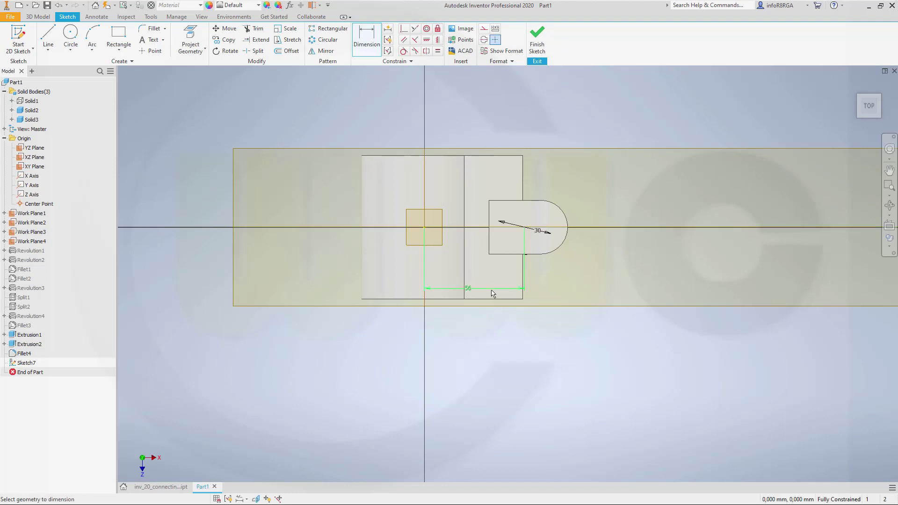
pyautogui.click(256, 499)
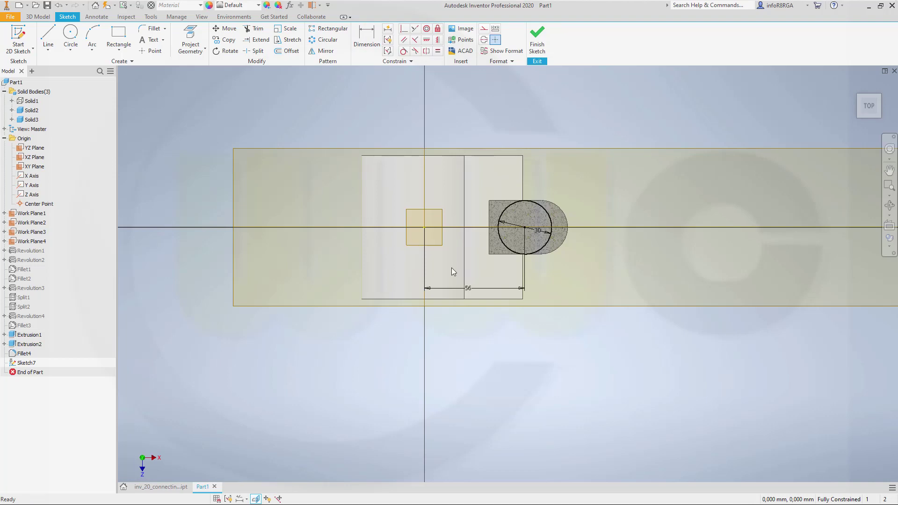
pyautogui.click(543, 46)
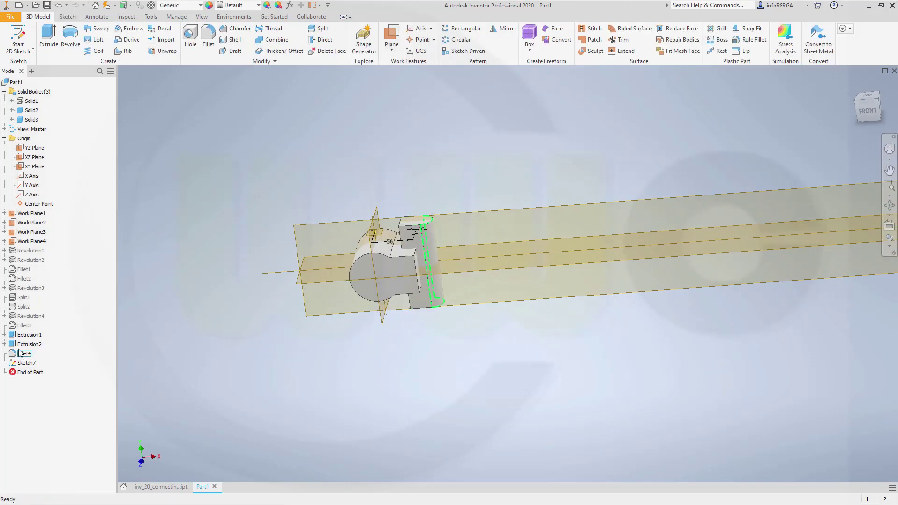
pyautogui.click(5, 344)
pyautogui.click(32, 354)
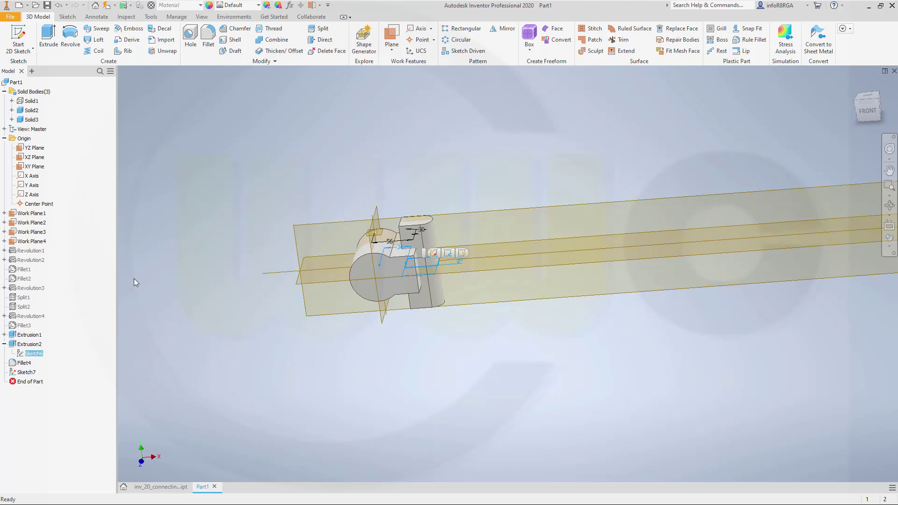
pyautogui.click(240, 225)
# Set the diameter of the newly sketched circle above the rounded block to 54 mm.
pyautogui.click(26, 372)
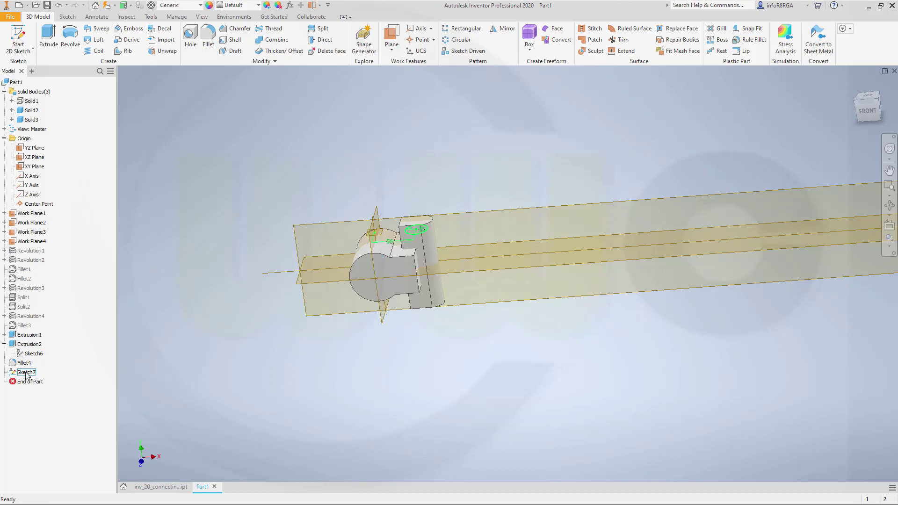
pyautogui.scroll(-2, 327, 290)
pyautogui.scroll(5, 407, 281)
pyautogui.moveTo(407, 281); pyautogui.dragTo(330, 223, button='middle')
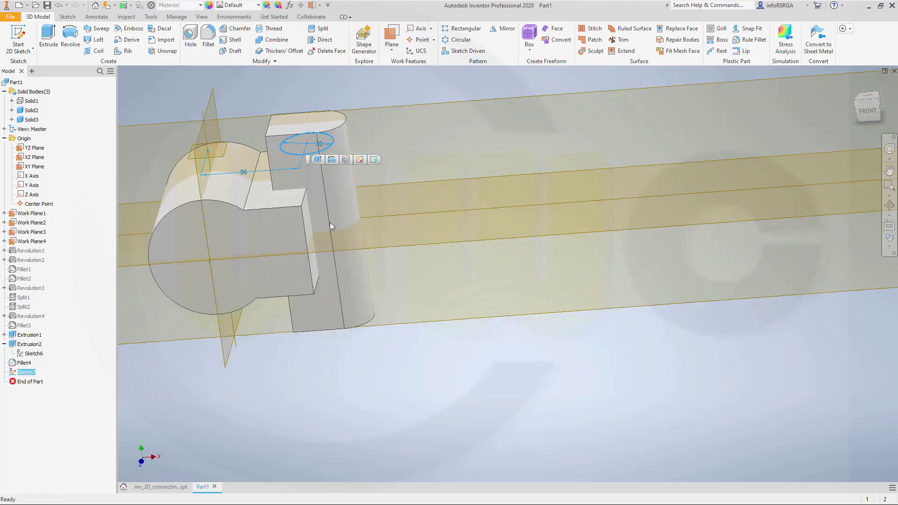
pyautogui.scroll(4, 400, 201)
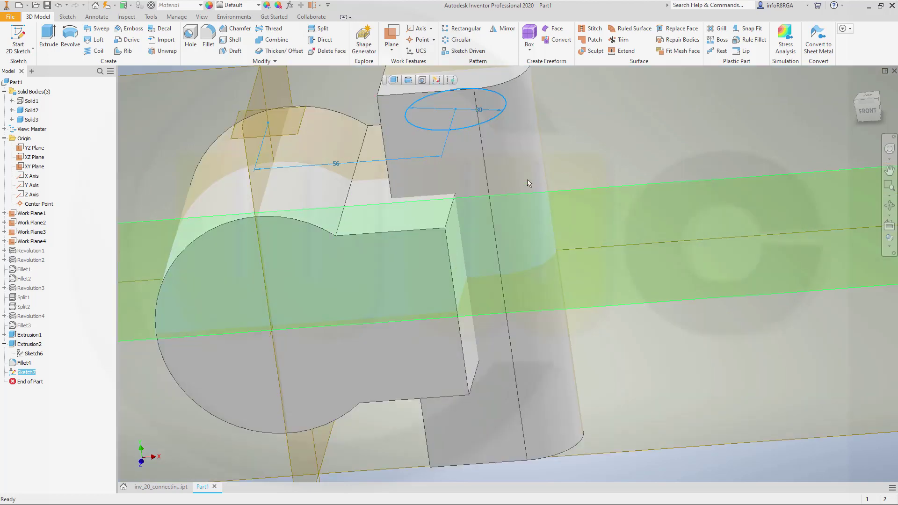
pyautogui.click(479, 112)
pyautogui.click(481, 109)
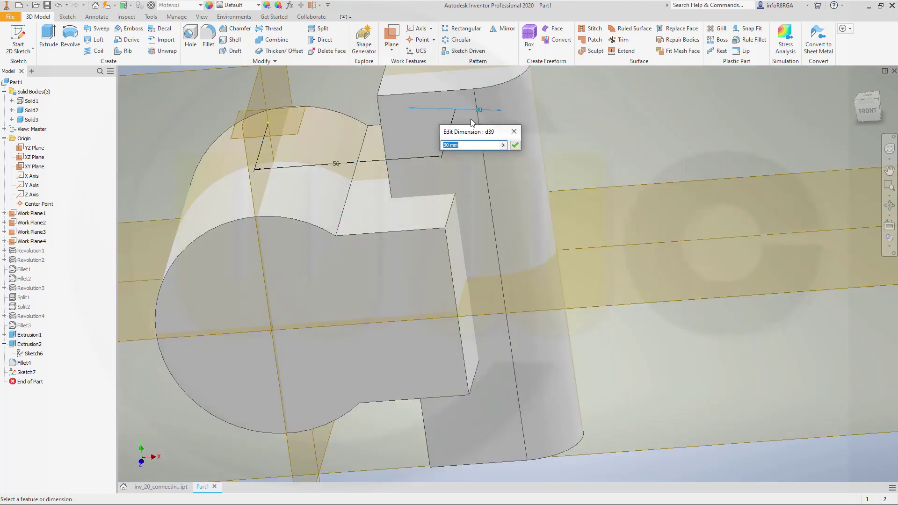
pyautogui.write('54')
pyautogui.press('Return')
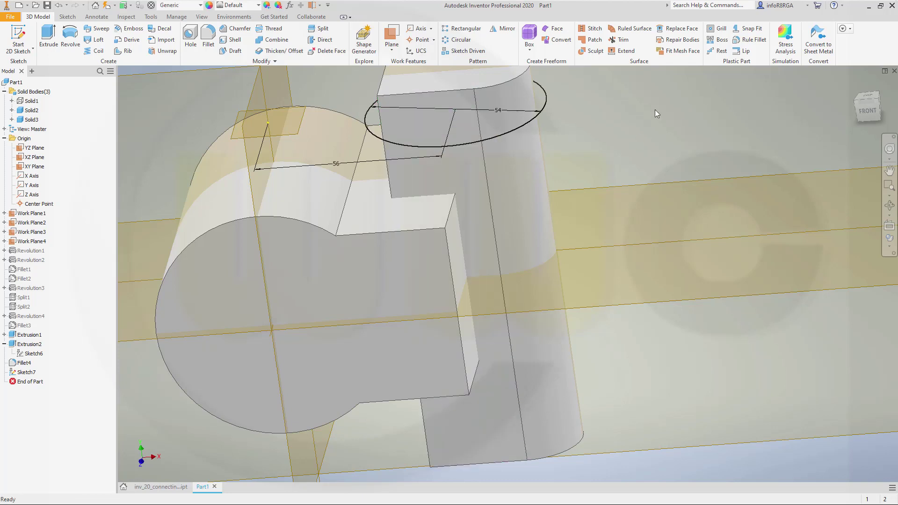
# Extrude the 54 mm circle 20 mm upward, joined to Solid2.
pyautogui.click(48, 40)
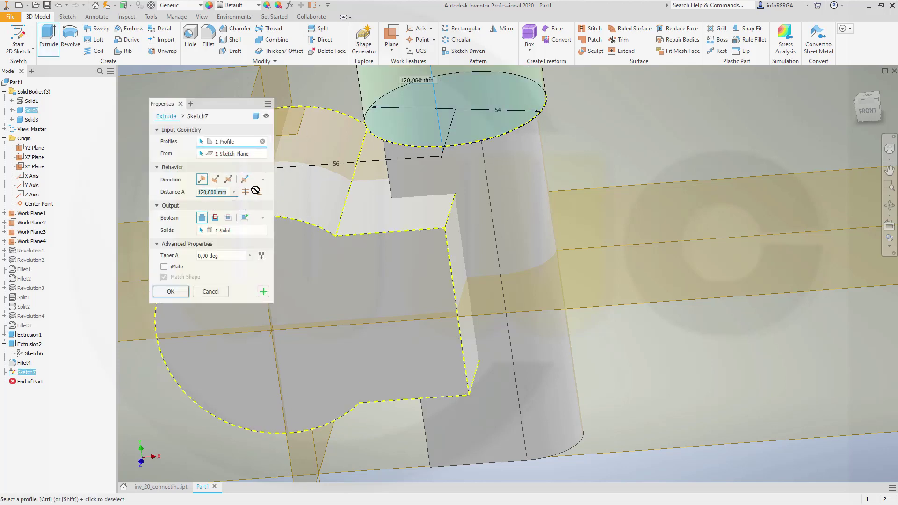
pyautogui.write('2')
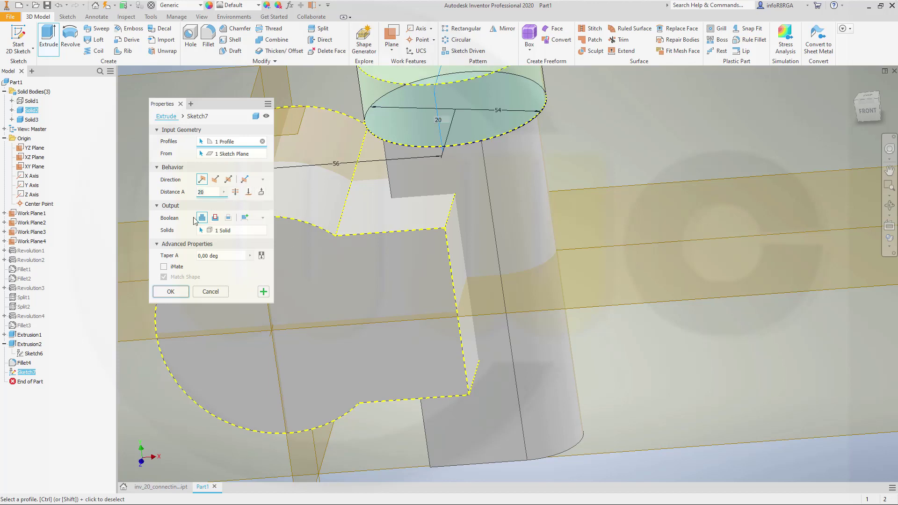
pyautogui.write('0')
pyautogui.click(172, 292)
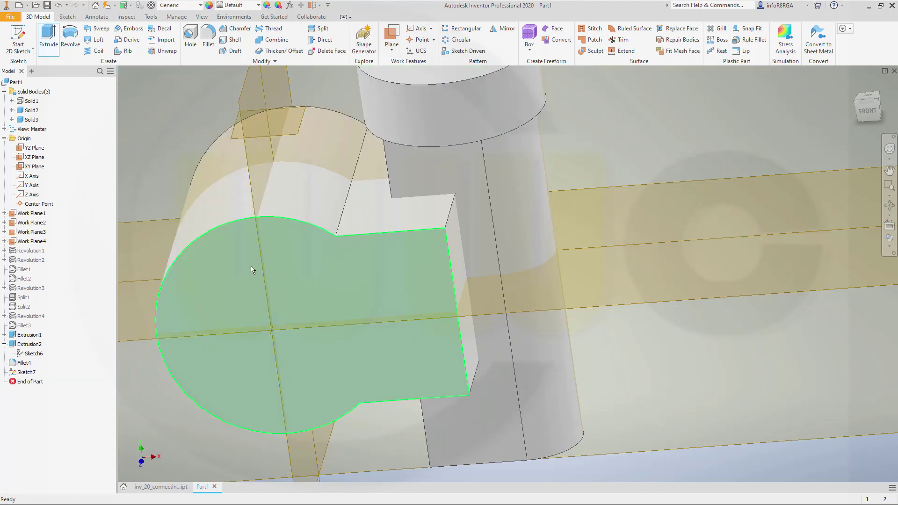
# Mirror the 54 mm circular extrusion of Solid2 across the origin XZ plane.
pyautogui.scroll(-5, 415, 230)
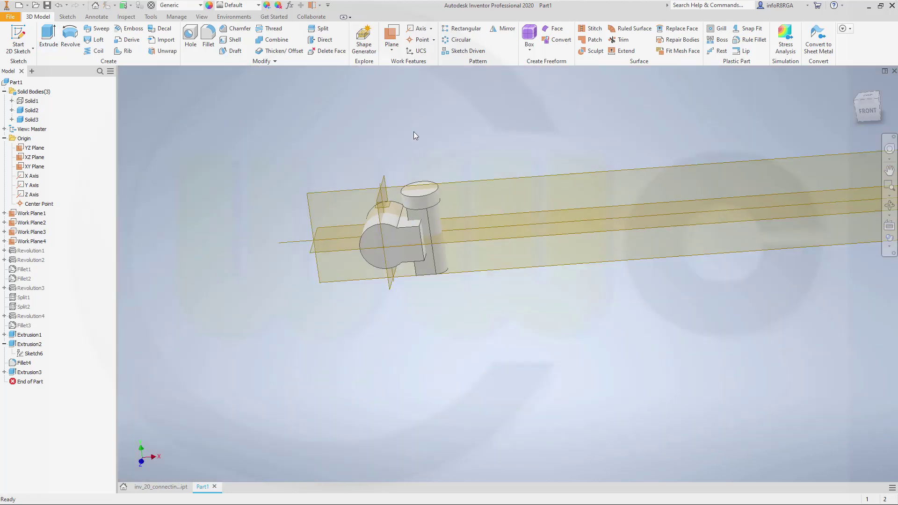
pyautogui.click(504, 28)
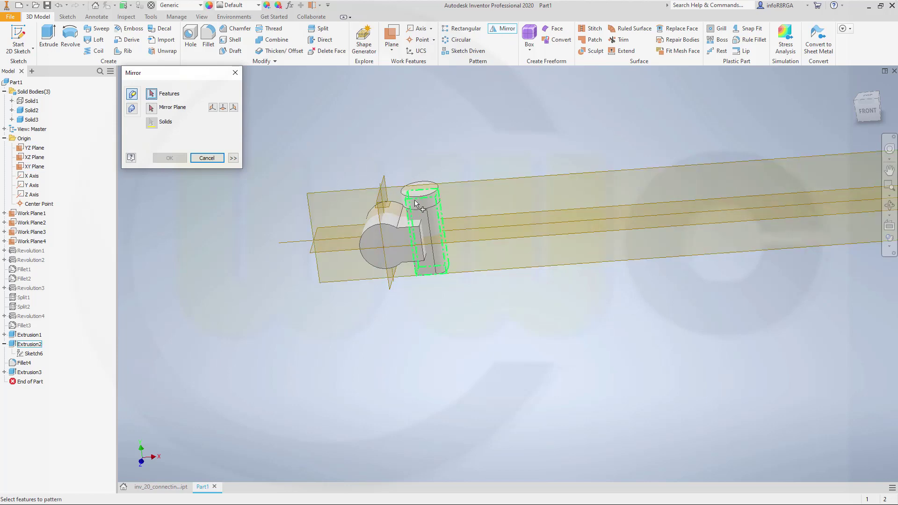
pyautogui.click(29, 372)
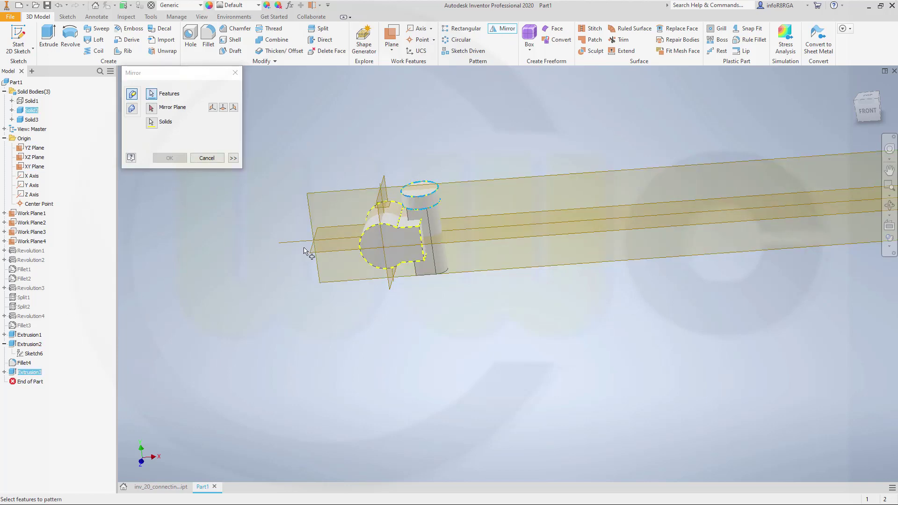
pyautogui.click(151, 110)
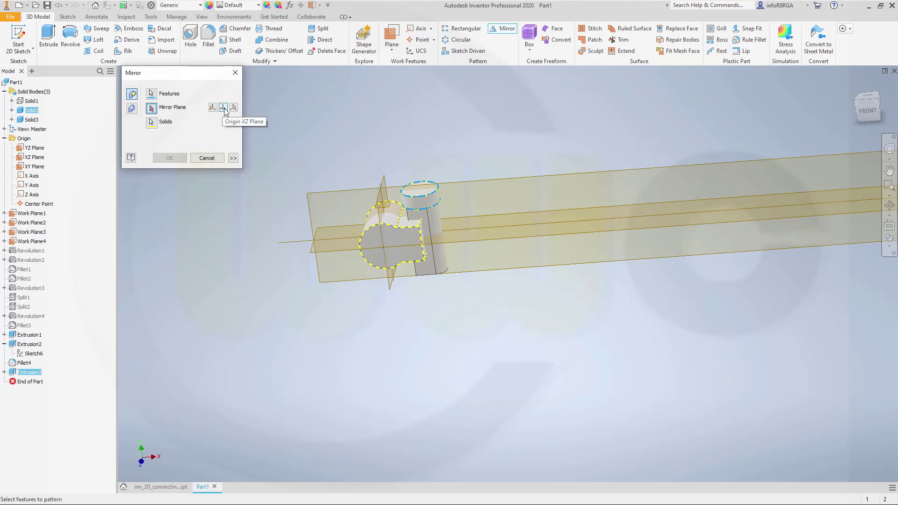
pyautogui.click(223, 108)
pyautogui.click(168, 160)
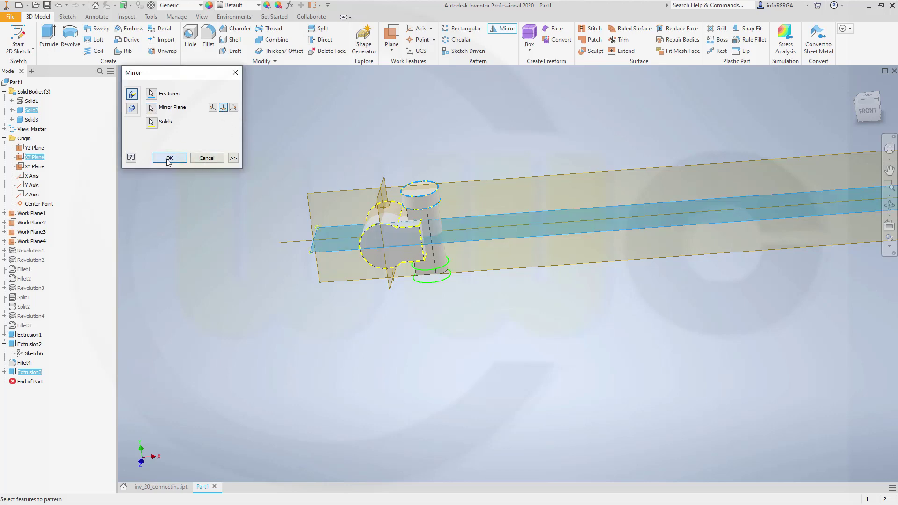
# Combine Solid2 as the base with Solid3 as the toolbody using Join.
pyautogui.scroll(-3, 424, 187)
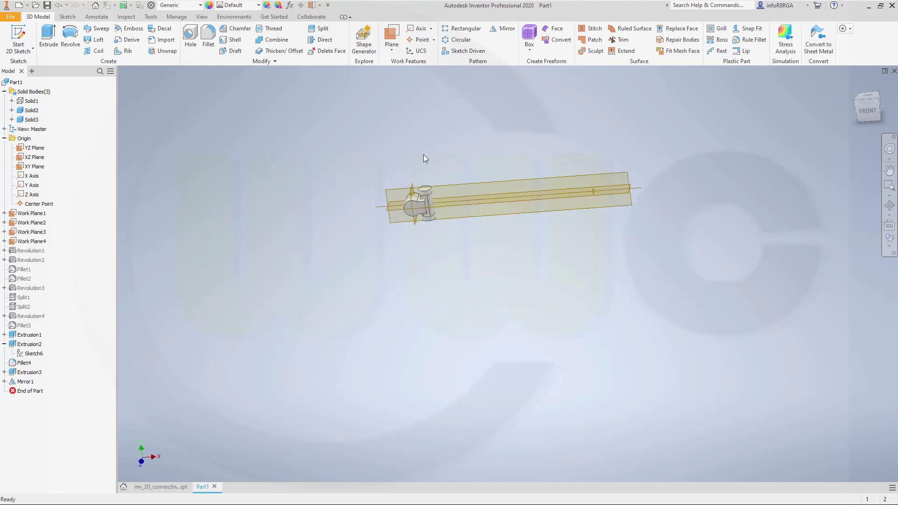
pyautogui.moveTo(422, 154); pyautogui.dragTo(371, 185, button='middle')
pyautogui.scroll(3, 356, 171)
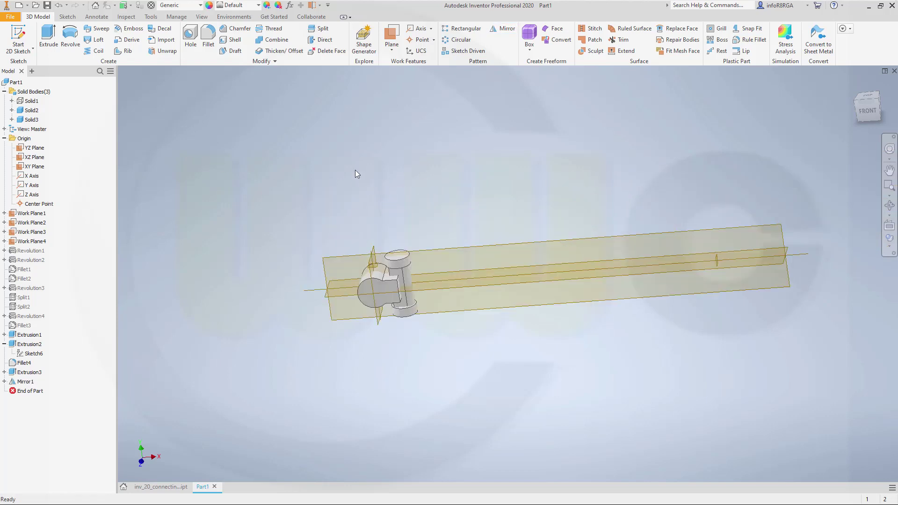
pyautogui.click(275, 40)
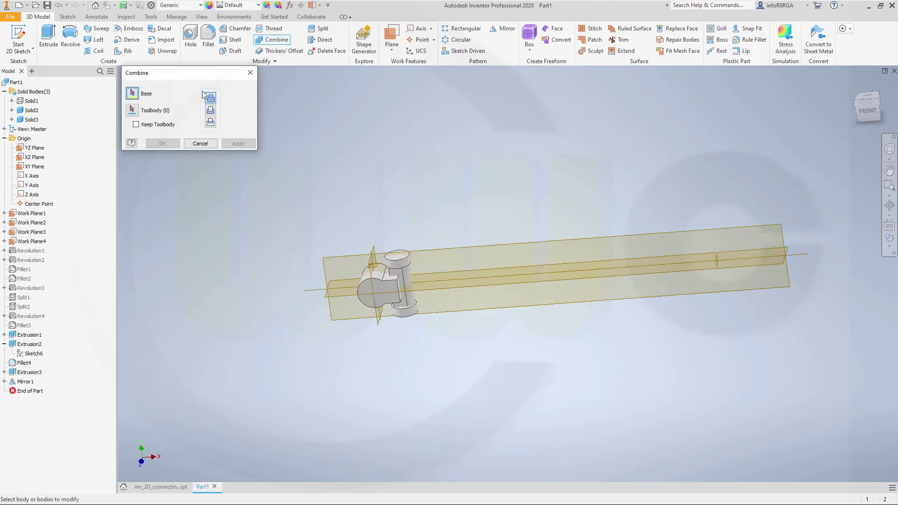
pyautogui.click(367, 294)
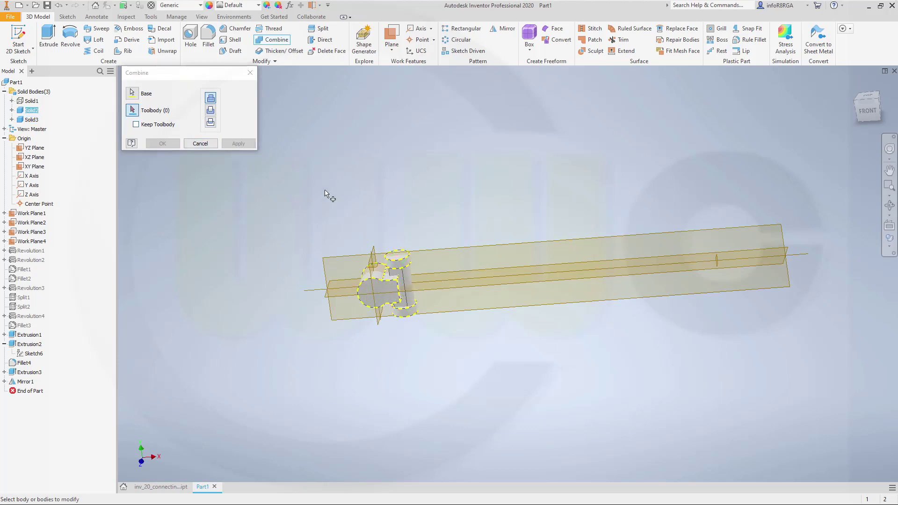
pyautogui.click(408, 279)
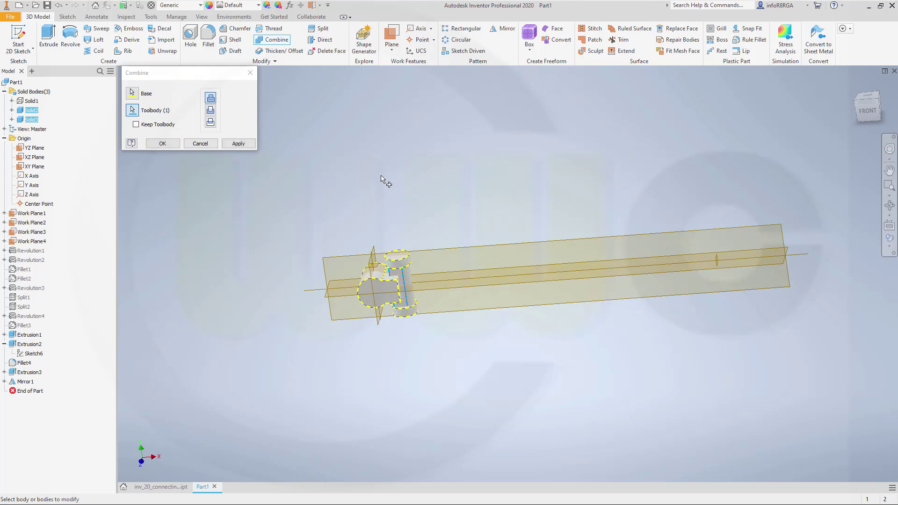
pyautogui.click(161, 144)
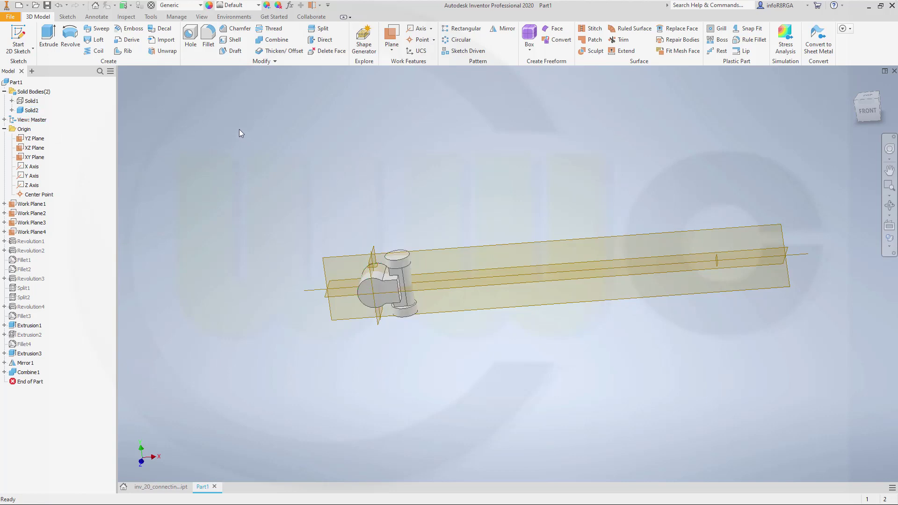
# Pattern Solid2 along the X axis with a count of 2, placing the copy at the rod's opposite end.
pyautogui.click(470, 29)
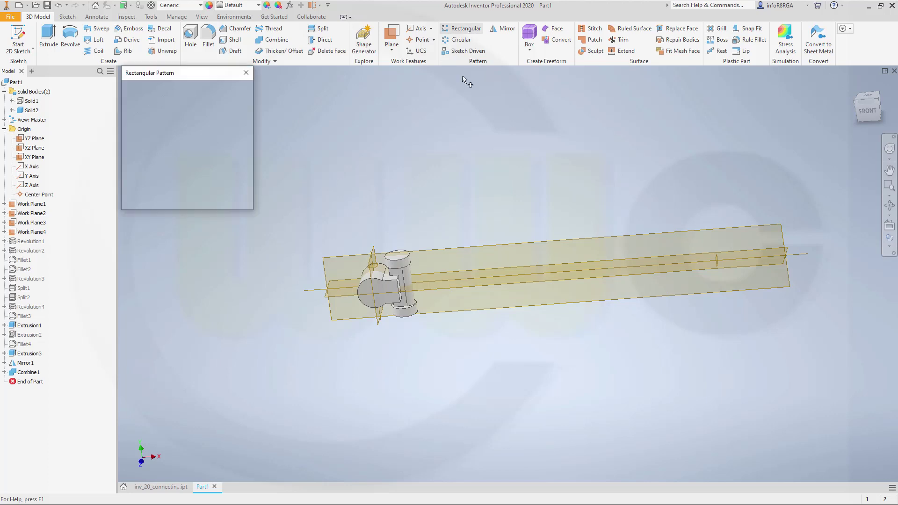
pyautogui.click(133, 109)
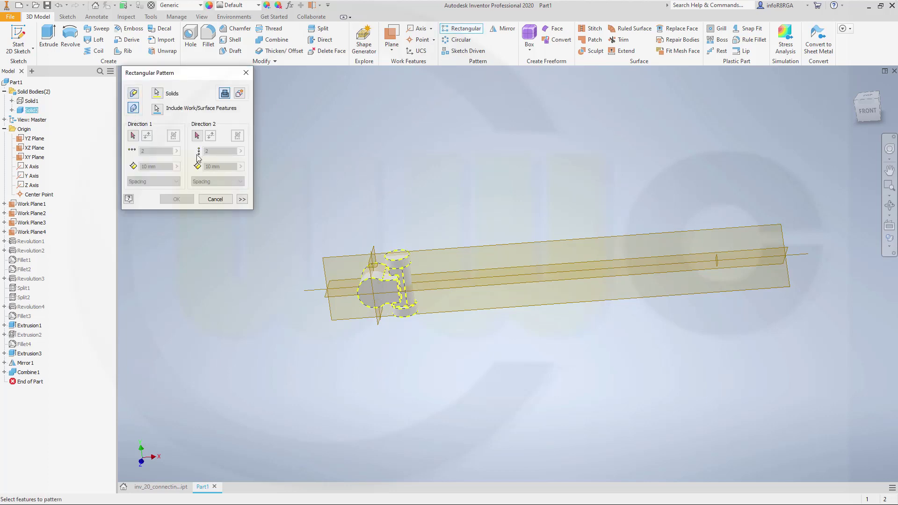
pyautogui.click(132, 136)
pyautogui.click(32, 166)
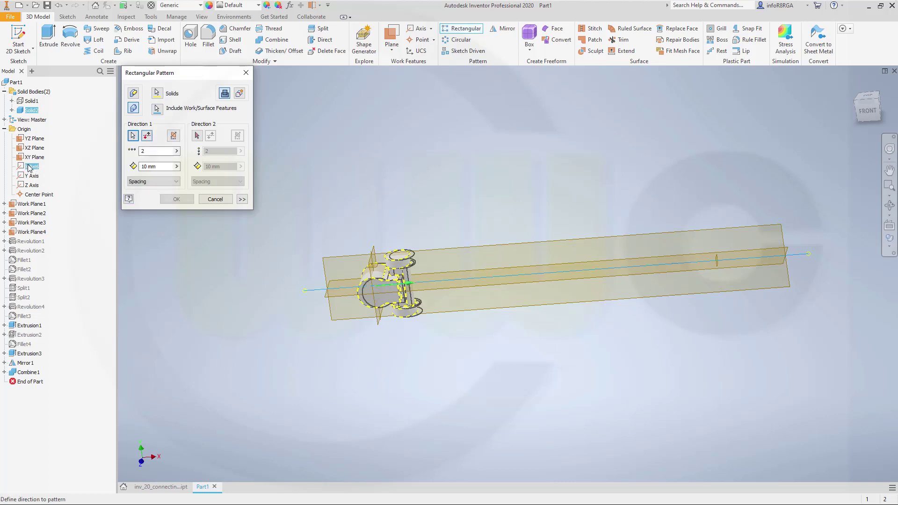
pyautogui.click(159, 167)
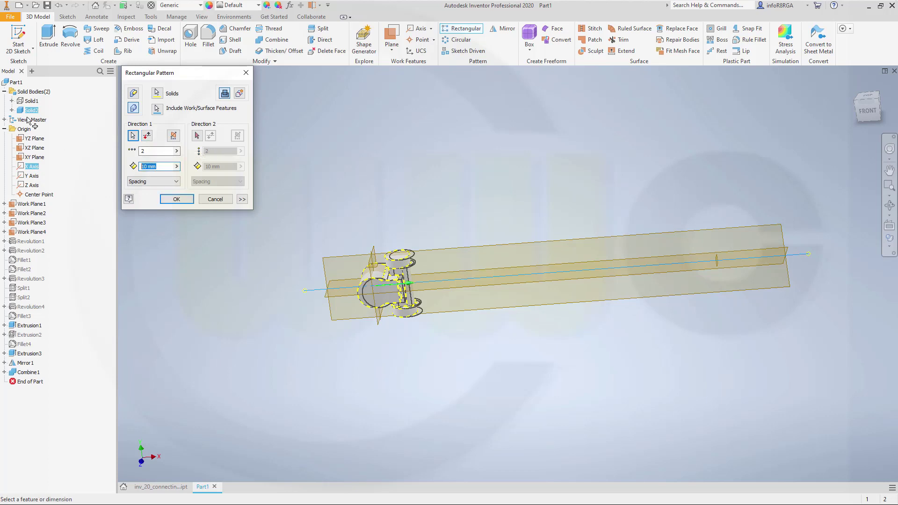
pyautogui.write('150')
pyautogui.press('Return')
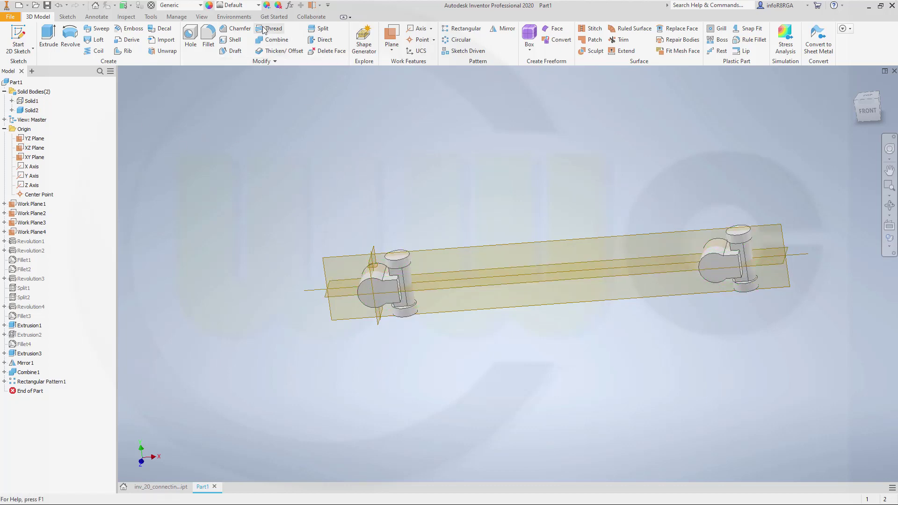
# Give Solid2 the Magenta appearance.
pyautogui.click(31, 111)
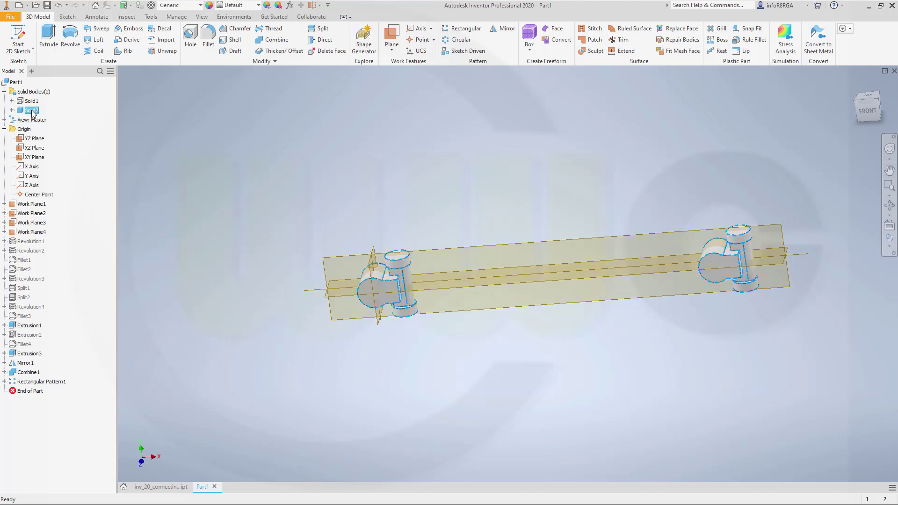
pyautogui.click(259, 6)
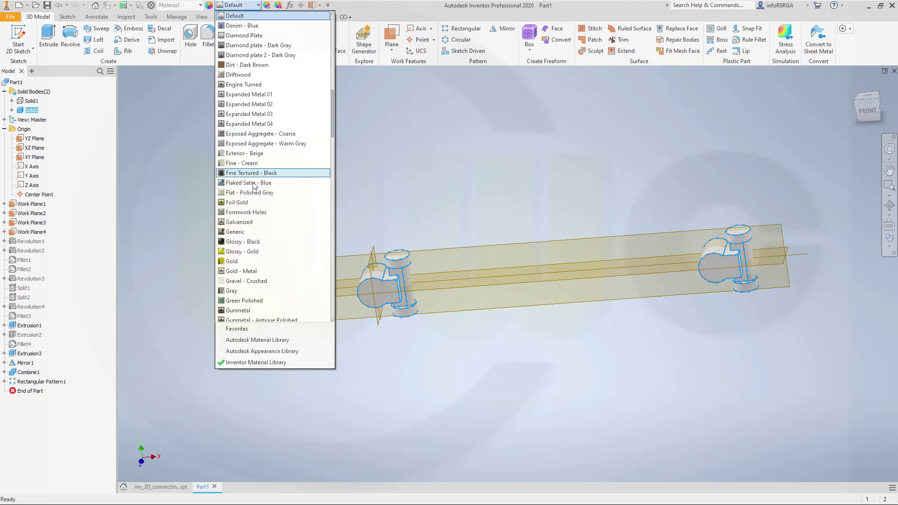
pyautogui.scroll(-1, 252, 234)
pyautogui.scroll(-4, 250, 248)
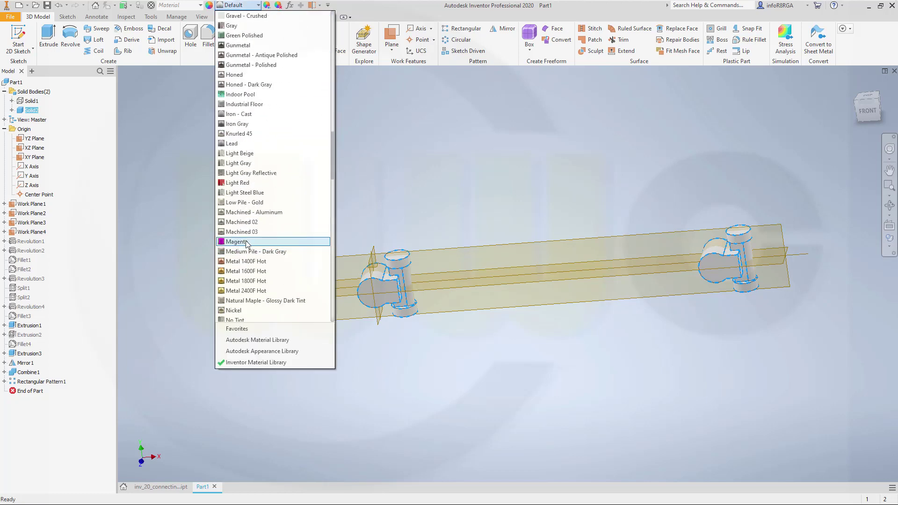
pyautogui.click(241, 243)
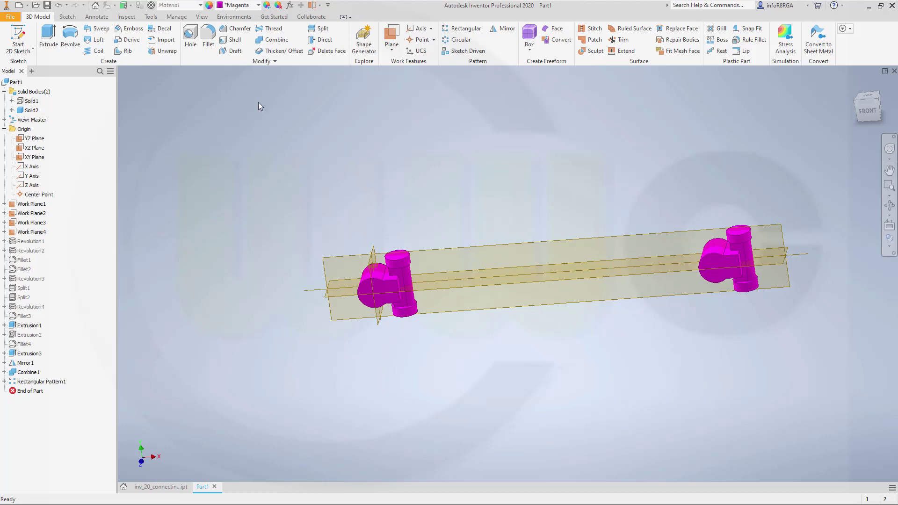
pyautogui.click(159, 91)
# Make Solid1 visible and cut Solid2 out of it with Combine, without keeping the toolbody.
pyautogui.rightClick(30, 101)
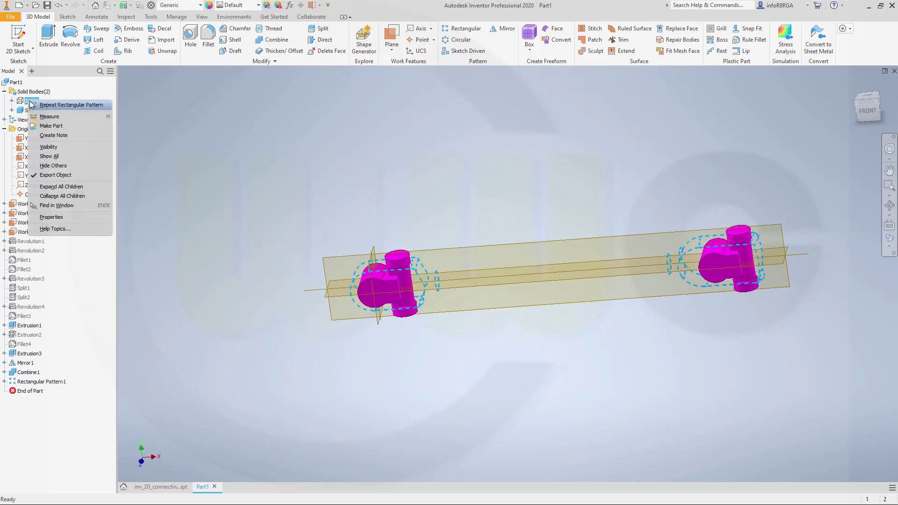
pyautogui.click(62, 147)
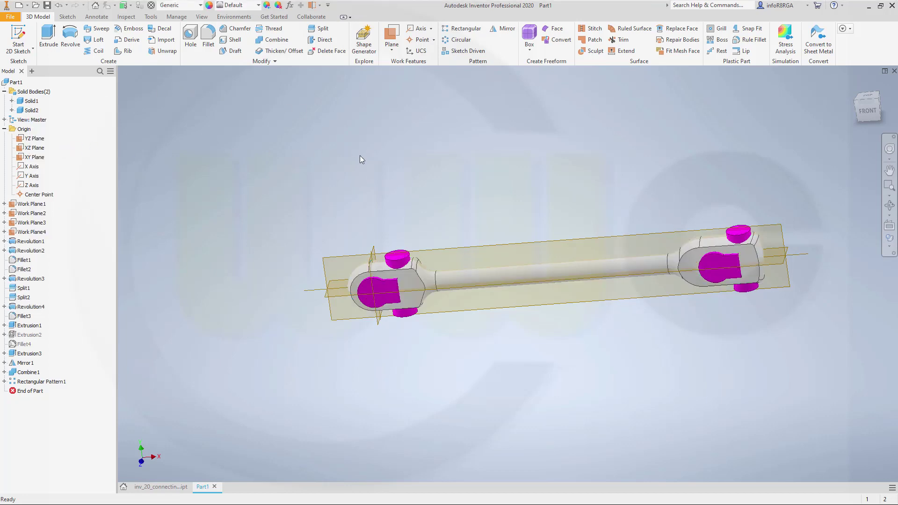
pyautogui.moveTo(361, 155); pyautogui.dragTo(305, 163, button='middle')
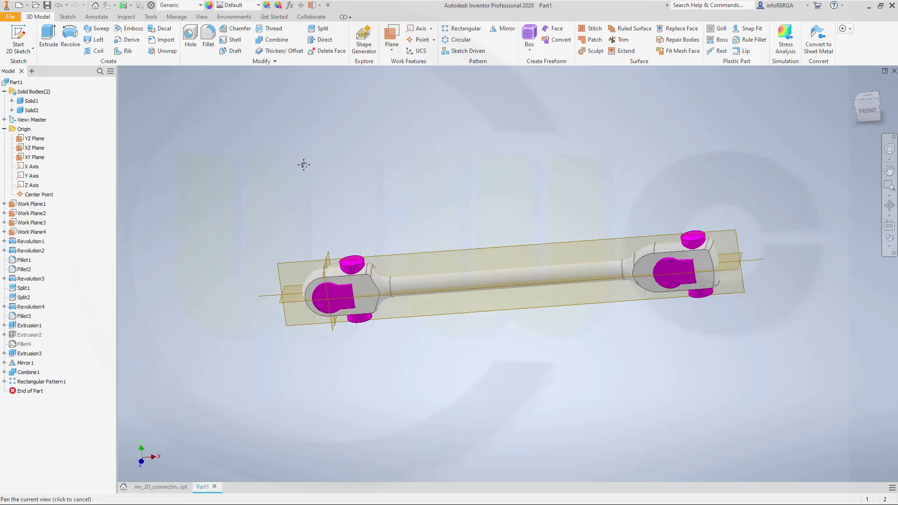
pyautogui.click(279, 41)
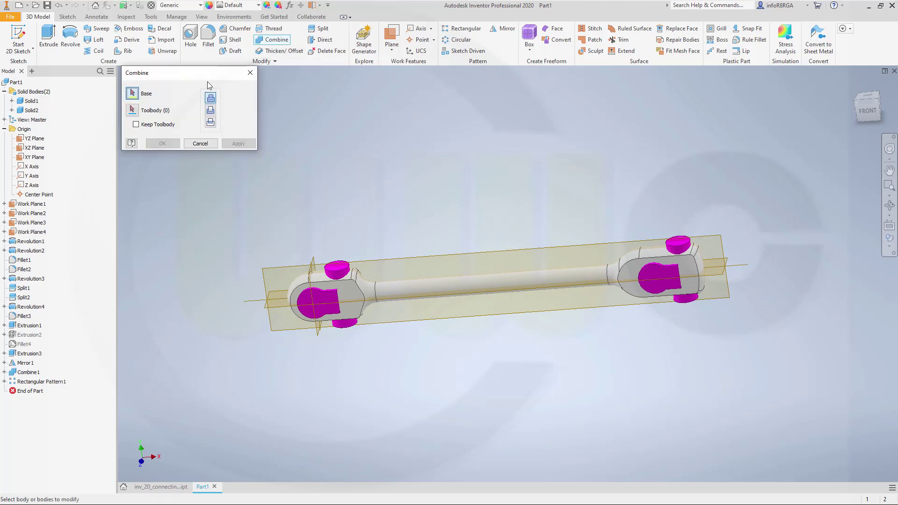
pyautogui.click(393, 288)
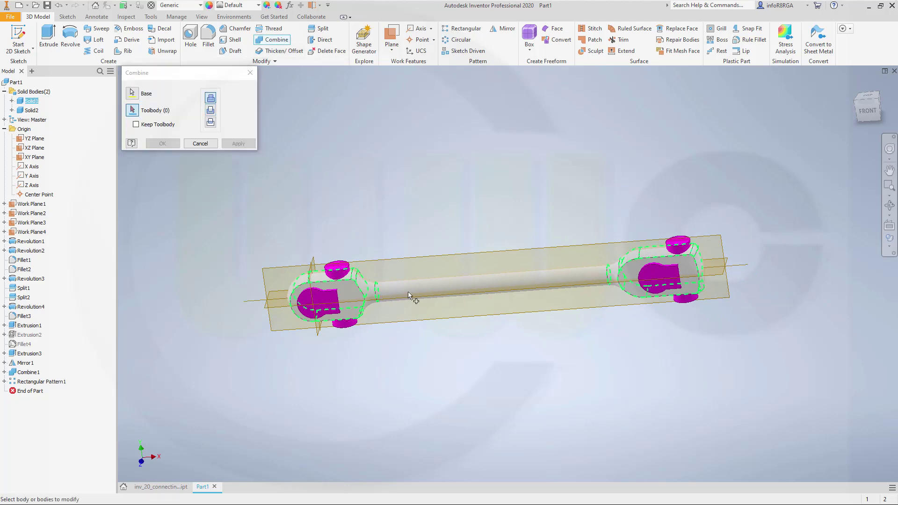
pyautogui.click(211, 110)
pyautogui.click(323, 301)
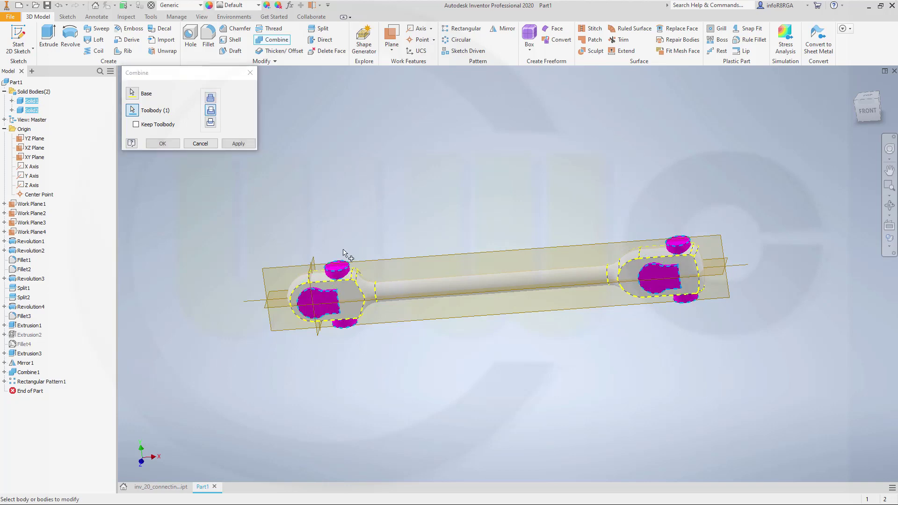
pyautogui.click(162, 143)
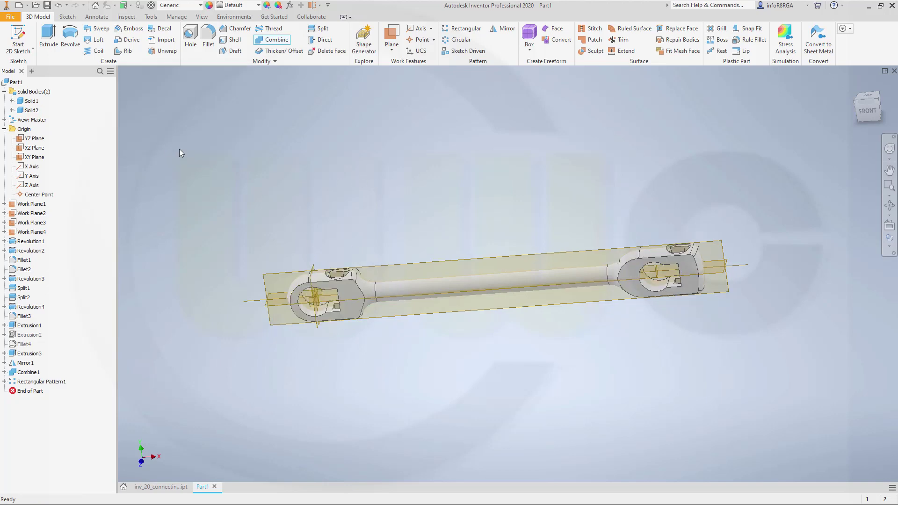
# On Work Plane4, slice the graphics and sketch a small dimensioned circle centred on the projected origin.
pyautogui.scroll(2, 395, 224)
pyautogui.scroll(-3, 396, 225)
pyautogui.keyDown('shift'); pyautogui.moveTo(394, 237); pyautogui.dragTo(446, 216, button='middle'); pyautogui.keyUp('shift')
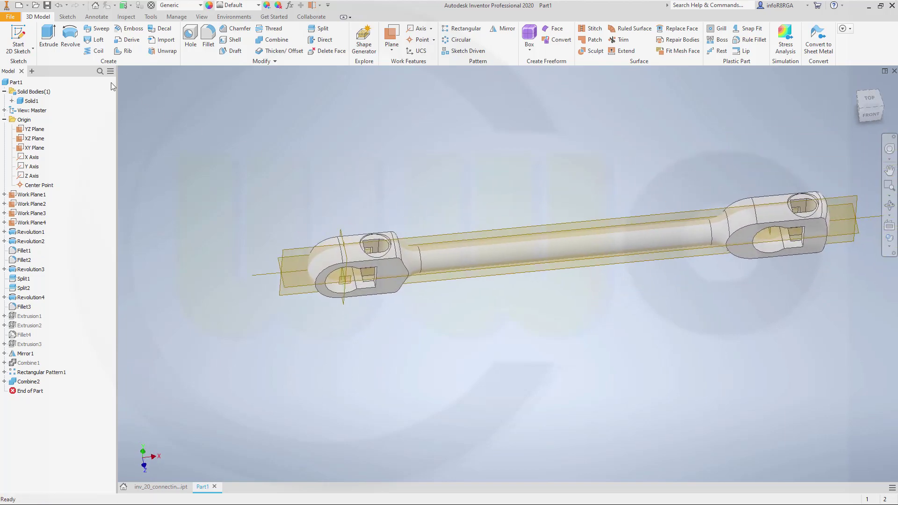
pyautogui.click(18, 37)
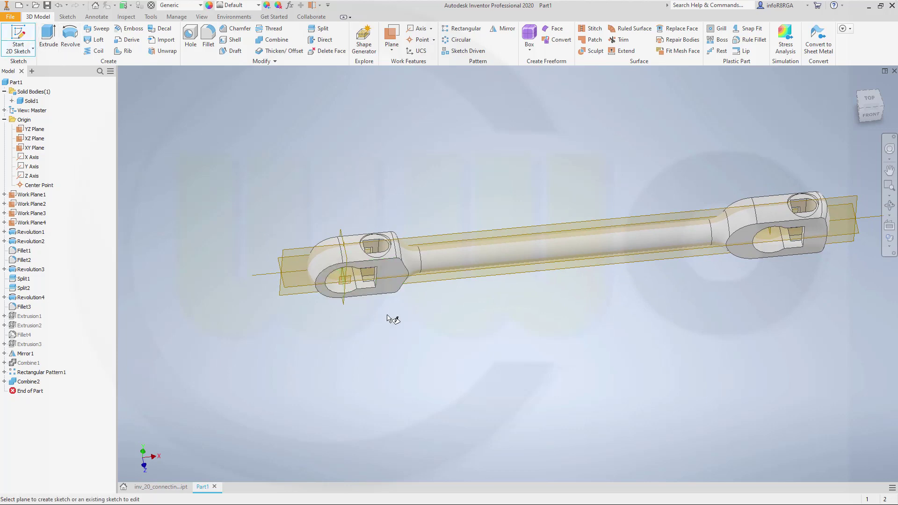
pyautogui.scroll(5, 393, 320)
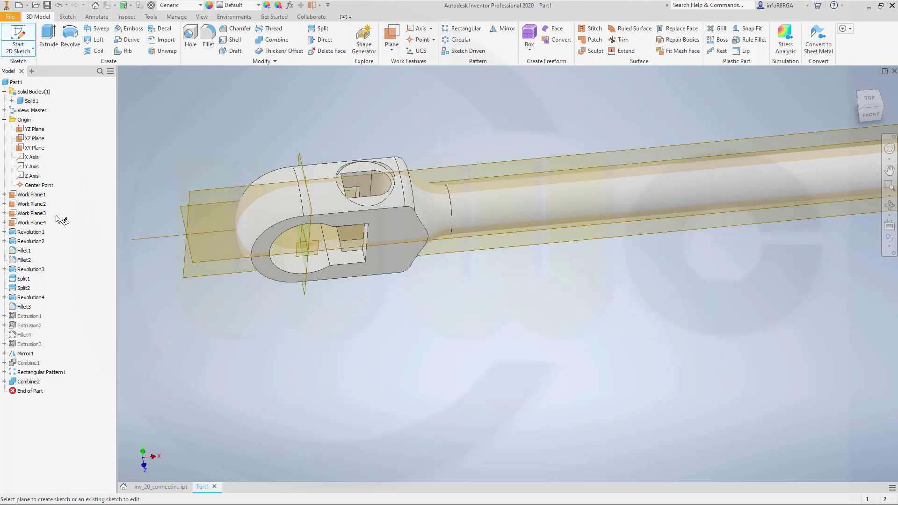
pyautogui.click(40, 226)
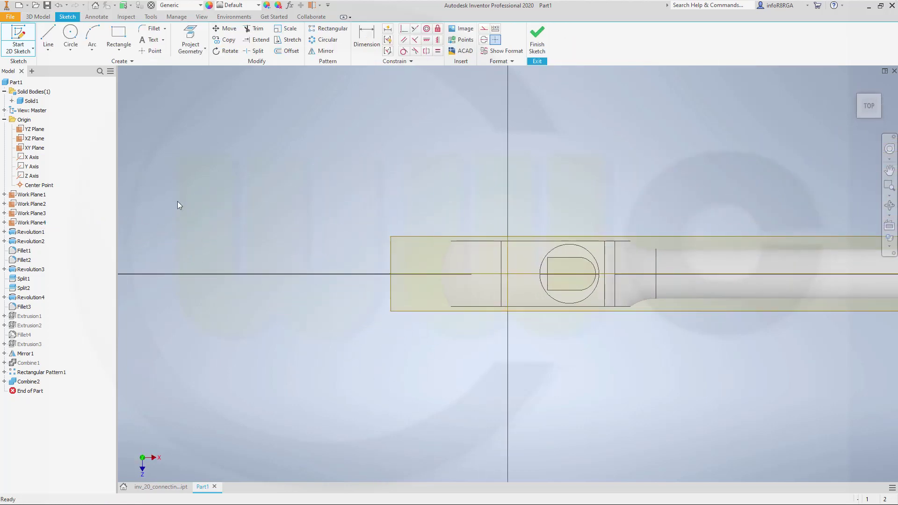
pyautogui.click(74, 37)
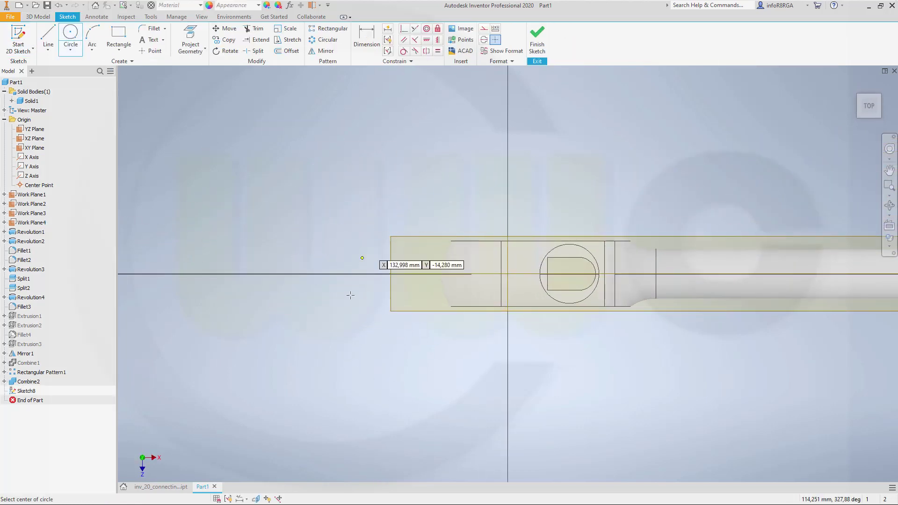
pyautogui.click(256, 498)
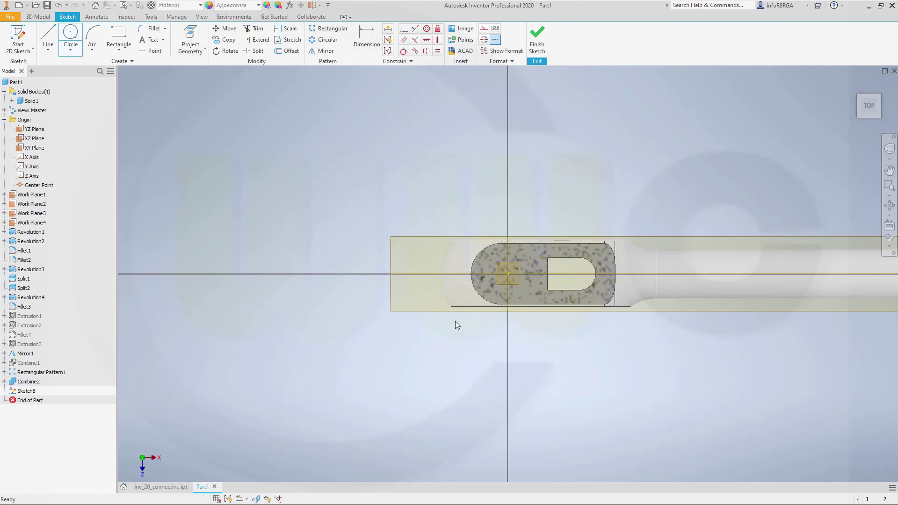
pyautogui.press('Escape')
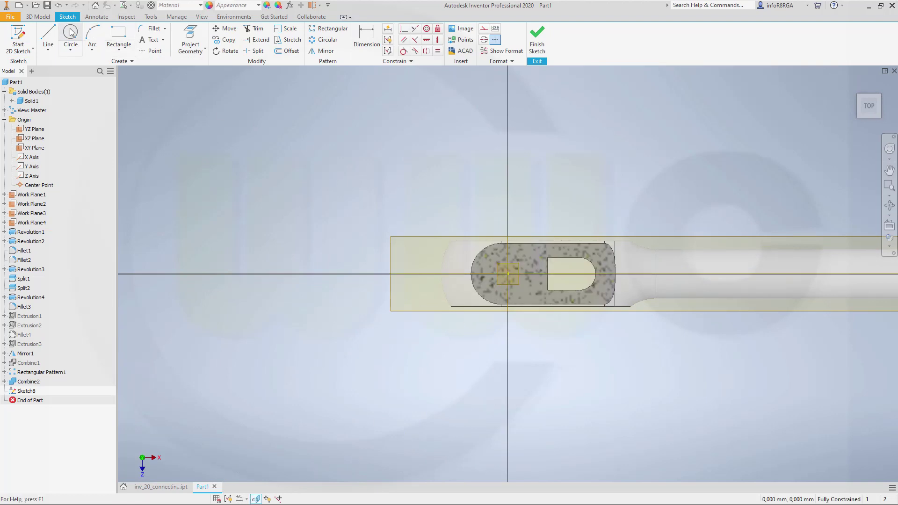
pyautogui.press('c')
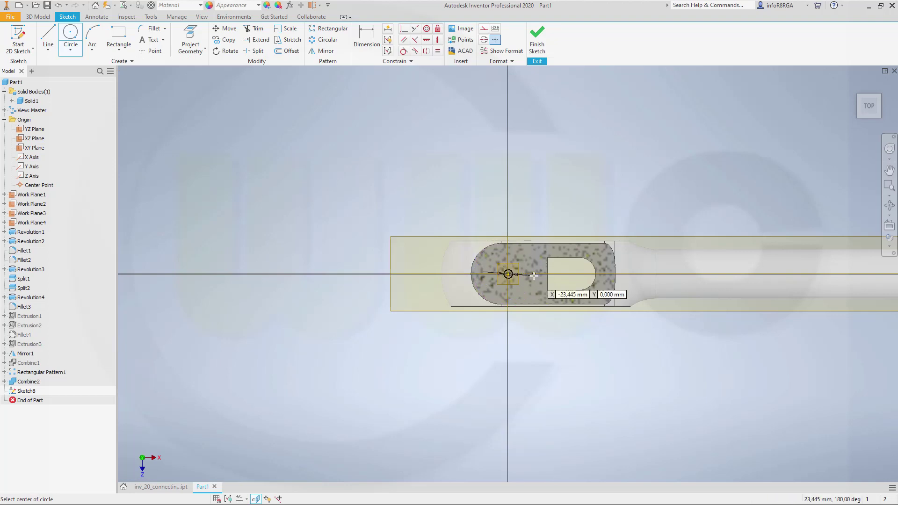
# Extrude the small circle as an asymmetric cut through the rod end's upper wall, 20 mm in each direction.
pyautogui.click(537, 37)
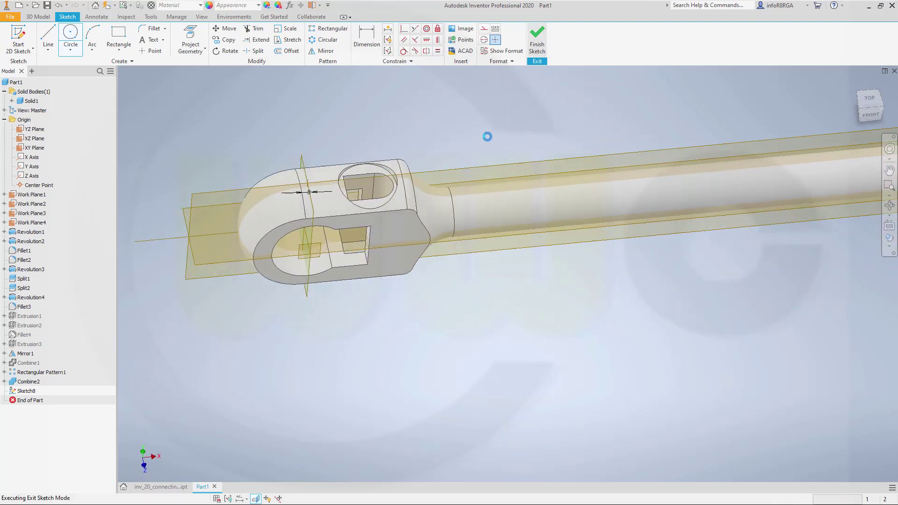
pyautogui.click(52, 37)
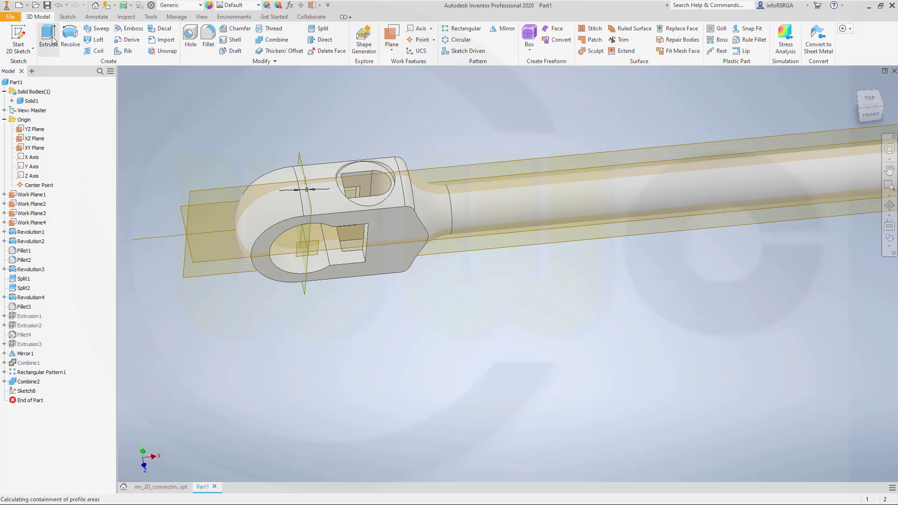
pyautogui.click(215, 218)
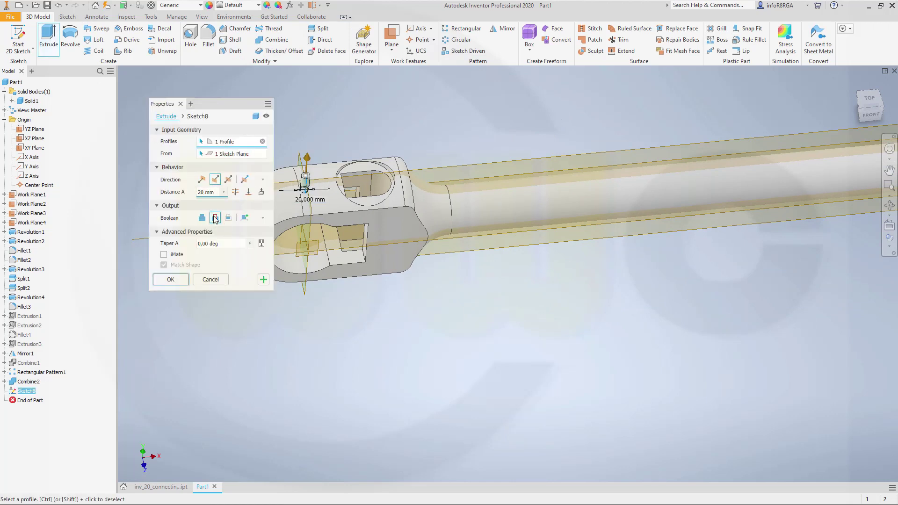
pyautogui.click(245, 180)
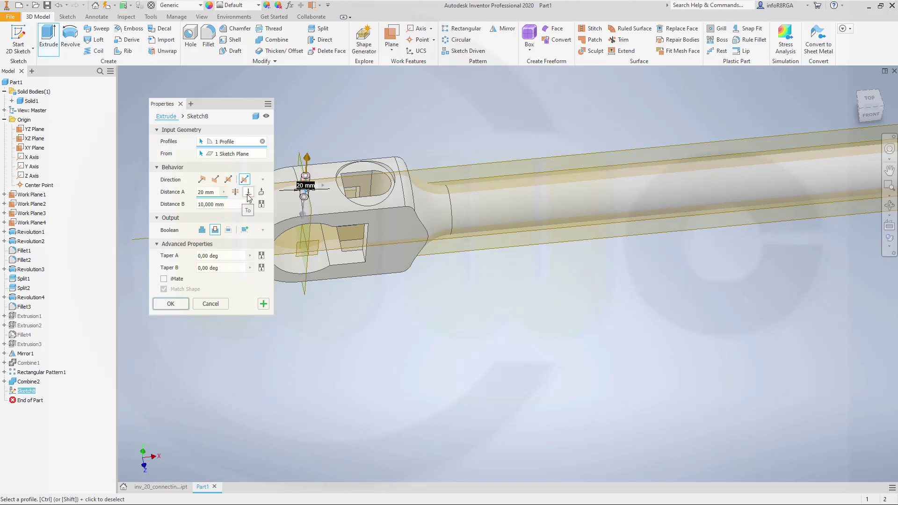
pyautogui.click(262, 193)
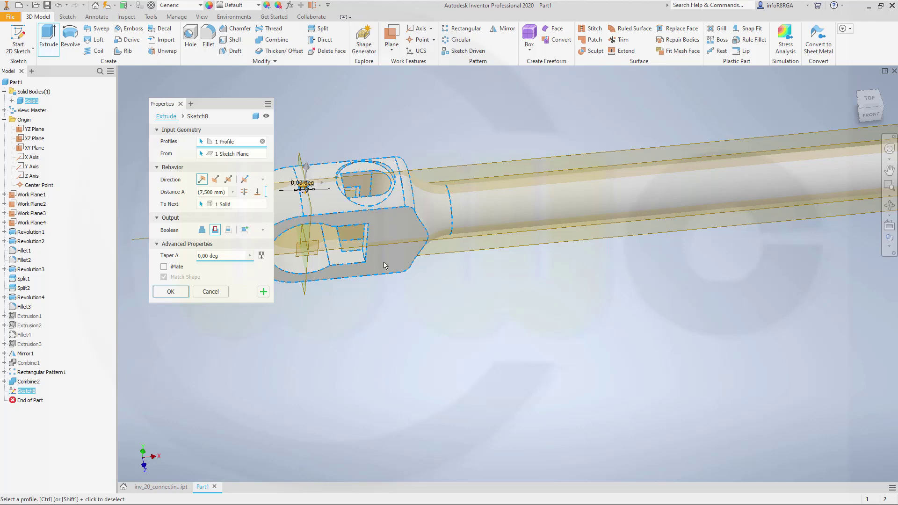
pyautogui.moveTo(400, 281); pyautogui.dragTo(413, 241, button='middle')
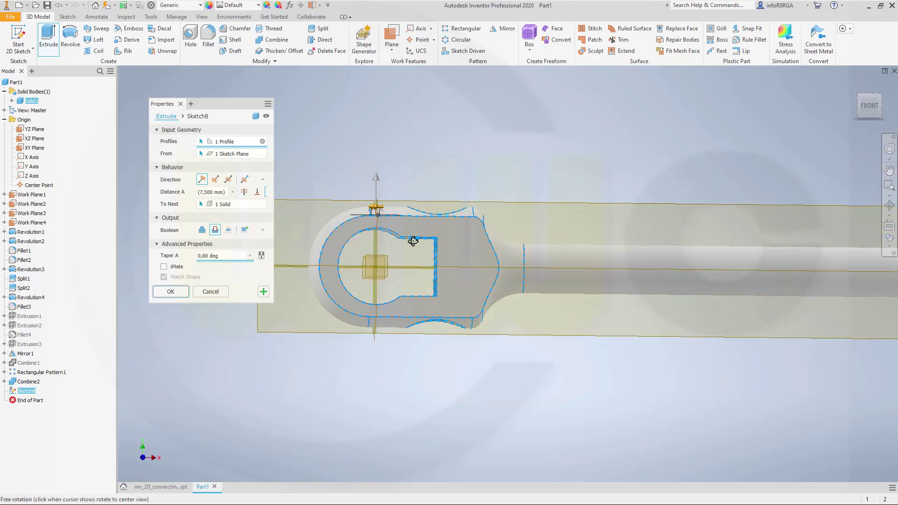
pyautogui.click(244, 179)
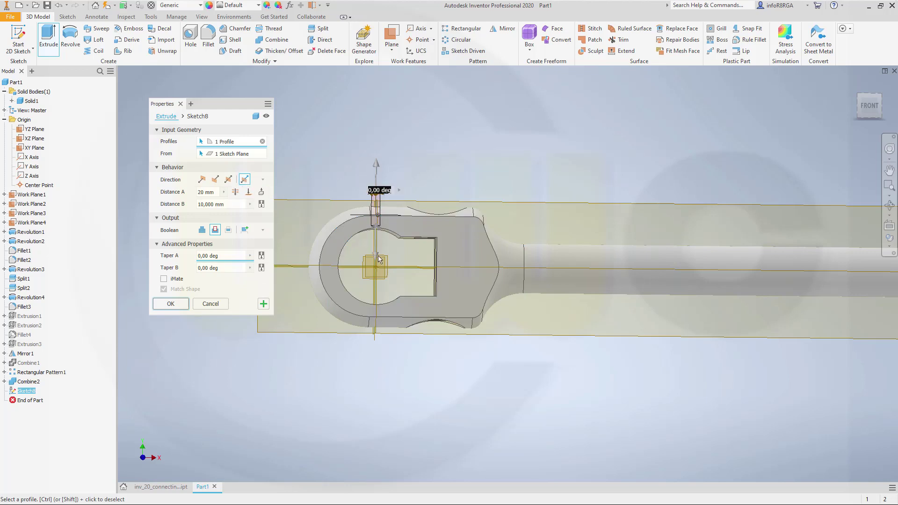
pyautogui.moveTo(377, 260); pyautogui.dragTo(377, 270)
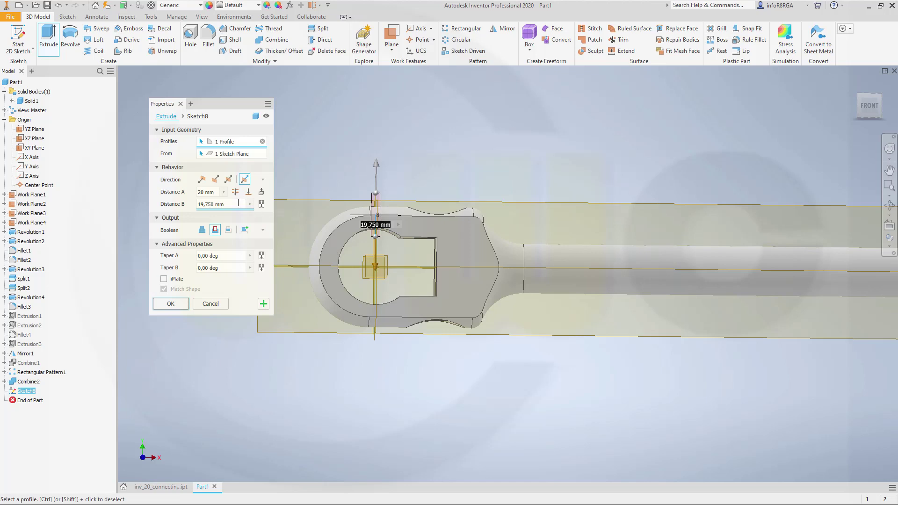
pyautogui.write('20')
pyautogui.click(171, 304)
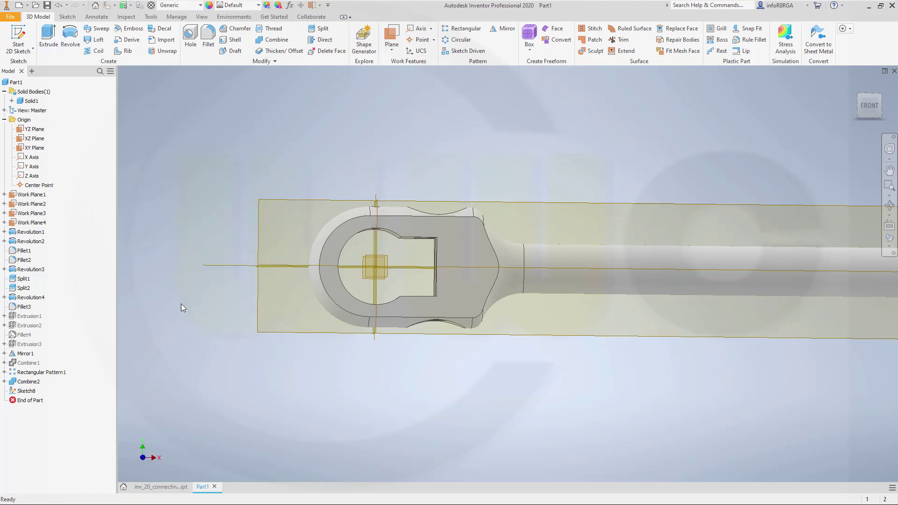
# Pattern Extrusion4 along the X axis with a count of 2, placing the second hole in the rod's opposite end.
pyautogui.scroll(-5, 447, 245)
pyautogui.moveTo(451, 248); pyautogui.dragTo(402, 276, button='middle')
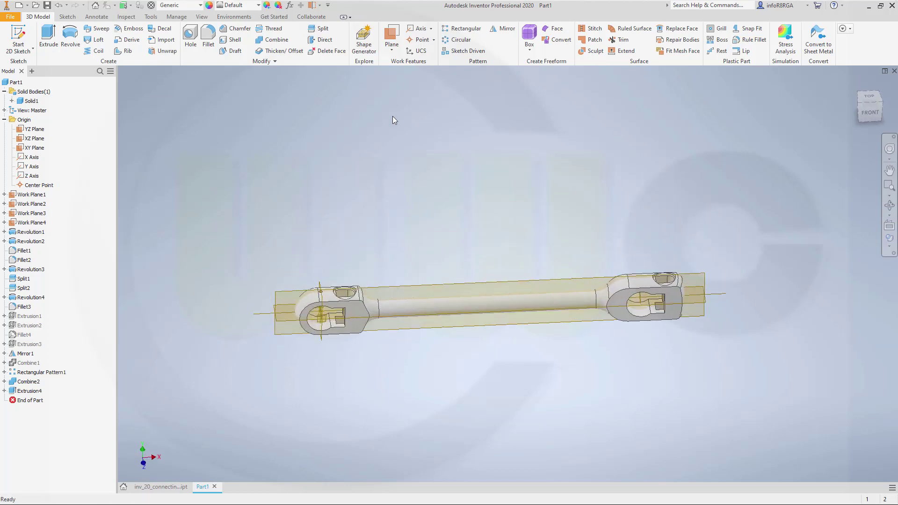
pyautogui.click(461, 28)
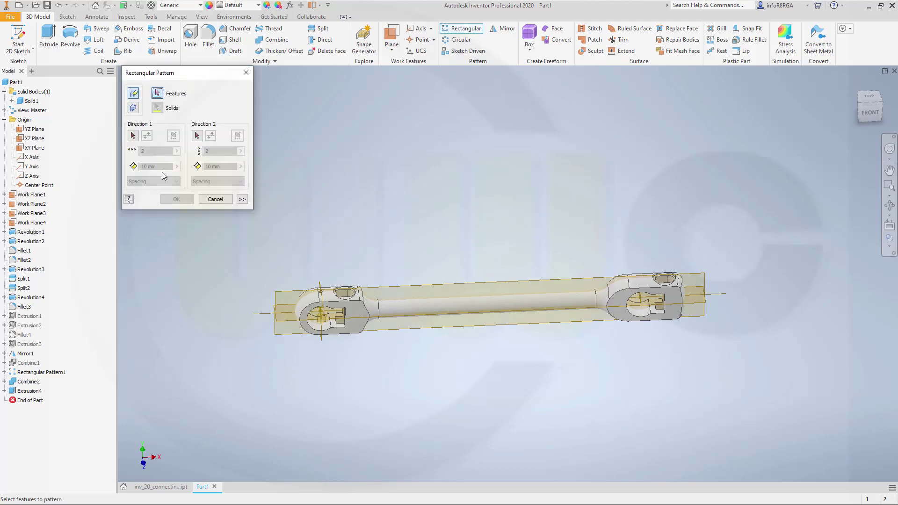
pyautogui.click(30, 391)
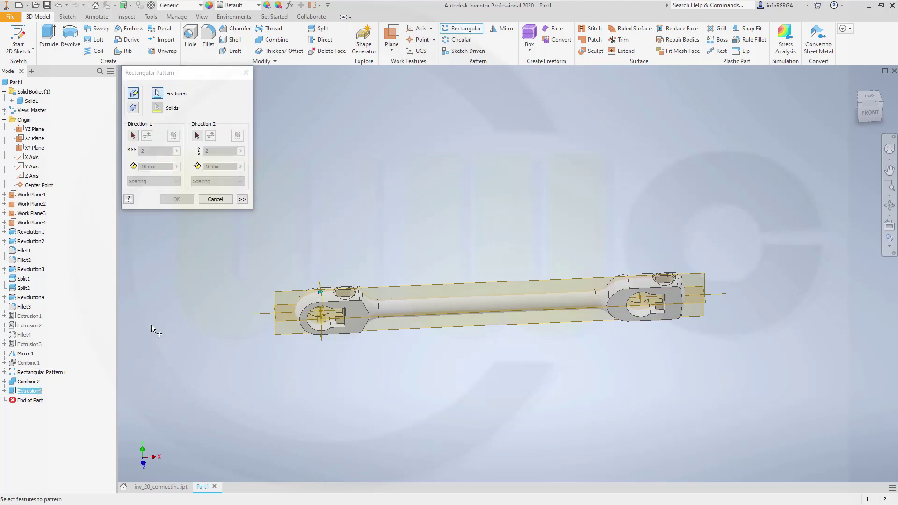
pyautogui.click(133, 136)
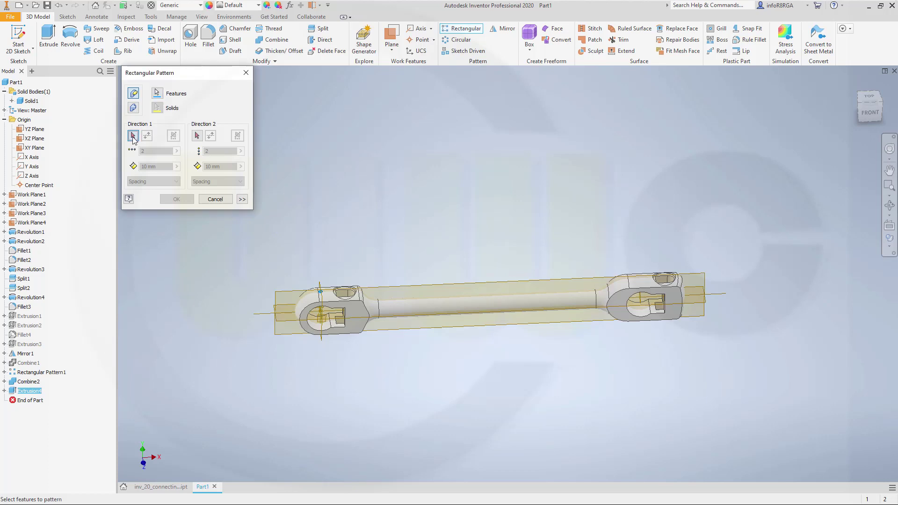
pyautogui.click(31, 158)
pyautogui.click(157, 167)
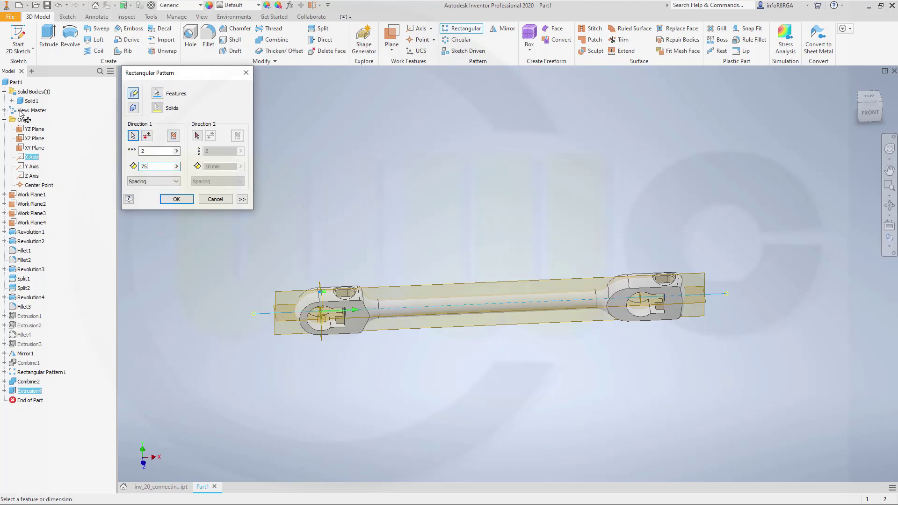
pyautogui.press('Return')
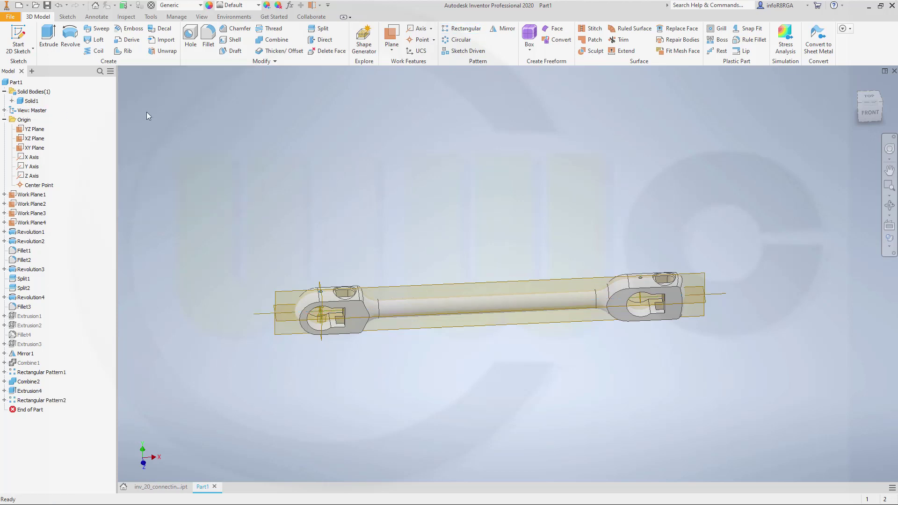
# Hide all origin planes, axes and the center point.
pyautogui.scroll(2, 475, 274)
pyautogui.click(486, 285)
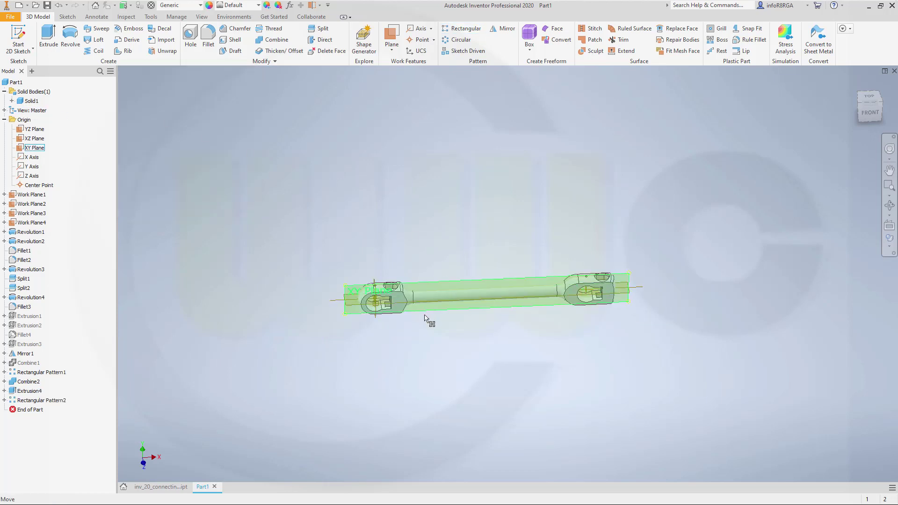
pyautogui.click(33, 129)
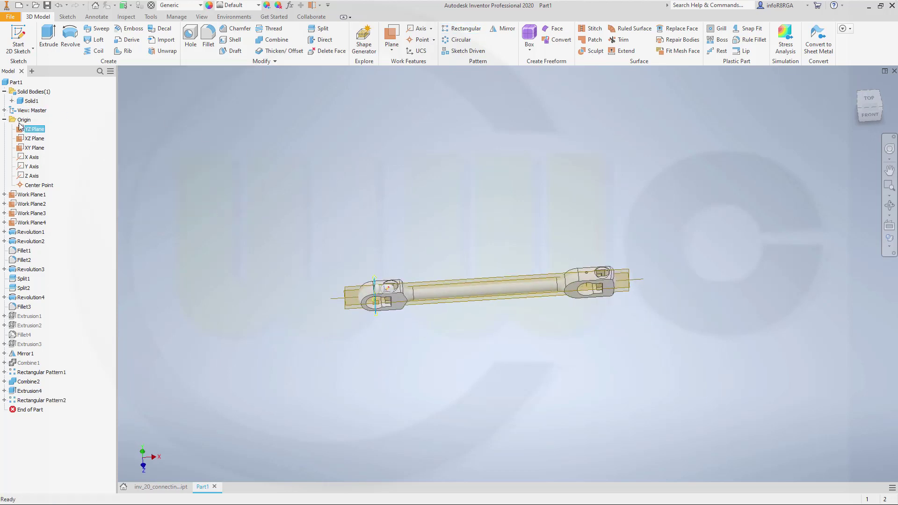
pyautogui.click(39, 185)
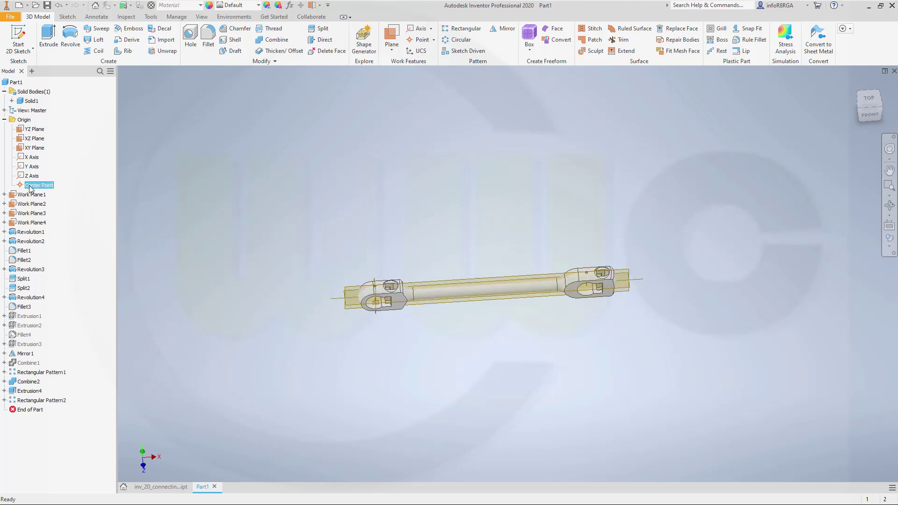
pyautogui.keyDown('shift'); pyautogui.click(35, 129); pyautogui.keyUp('shift')
pyautogui.rightClick(36, 132)
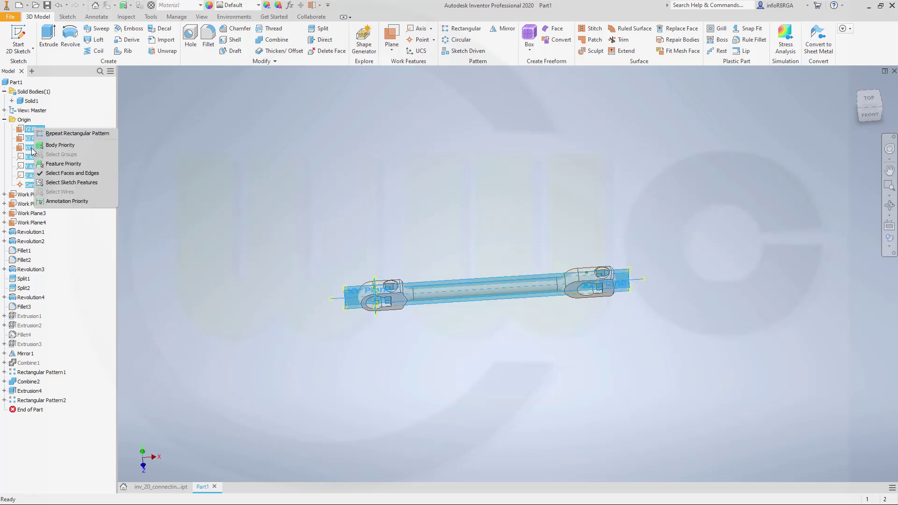
pyautogui.rightClick(32, 149)
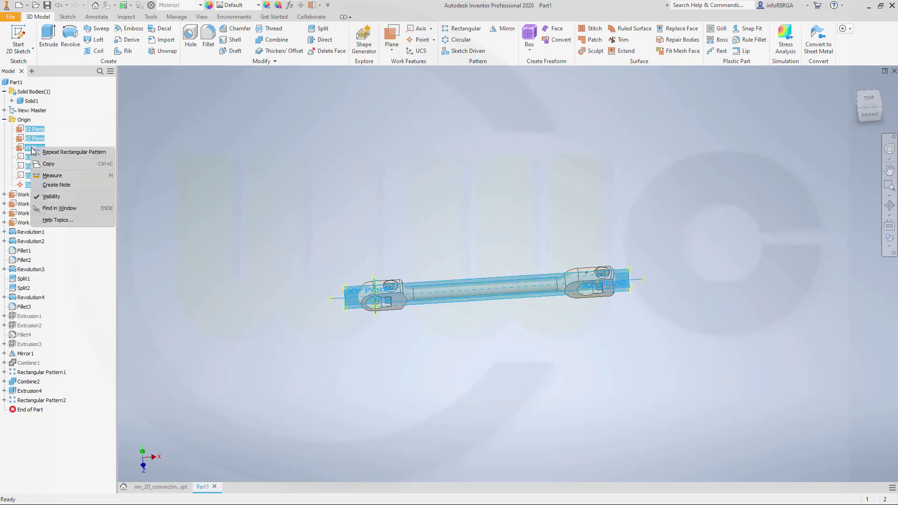
pyautogui.click(50, 197)
# Turn off the visibility of Work Plane1 through Work Plane4.
pyautogui.click(31, 194)
pyautogui.keyDown('shift'); pyautogui.click(32, 223); pyautogui.keyUp('shift')
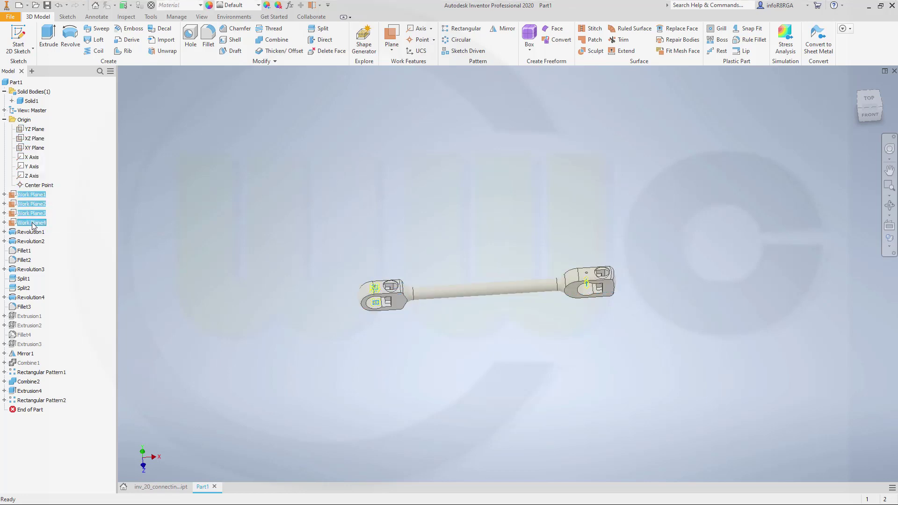
pyautogui.rightClick(33, 222)
pyautogui.press('Escape')
pyautogui.rightClick(31, 216)
pyautogui.click(47, 280)
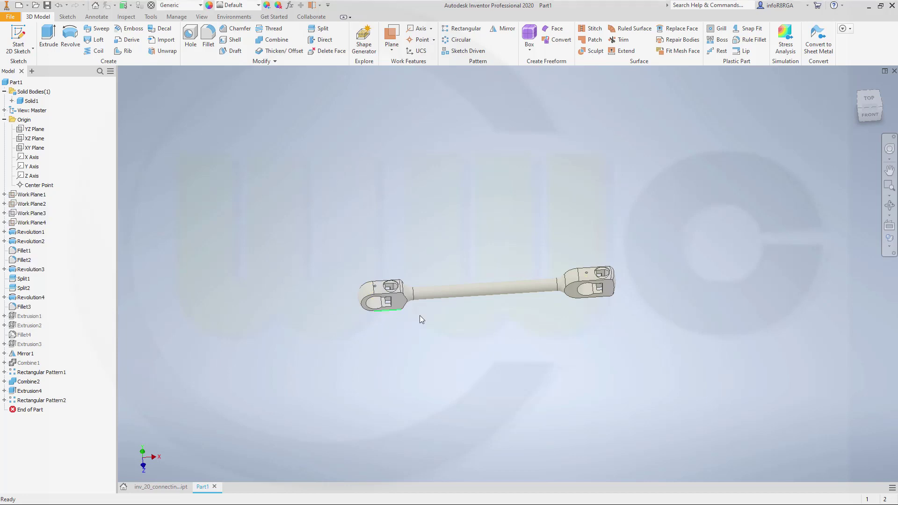
pyautogui.scroll(3, 475, 319)
pyautogui.scroll(2, 300, 266)
pyautogui.moveTo(461, 276); pyautogui.dragTo(555, 246, button='middle')
pyautogui.moveTo(426, 196); pyautogui.dragTo(479, 227, button='middle')
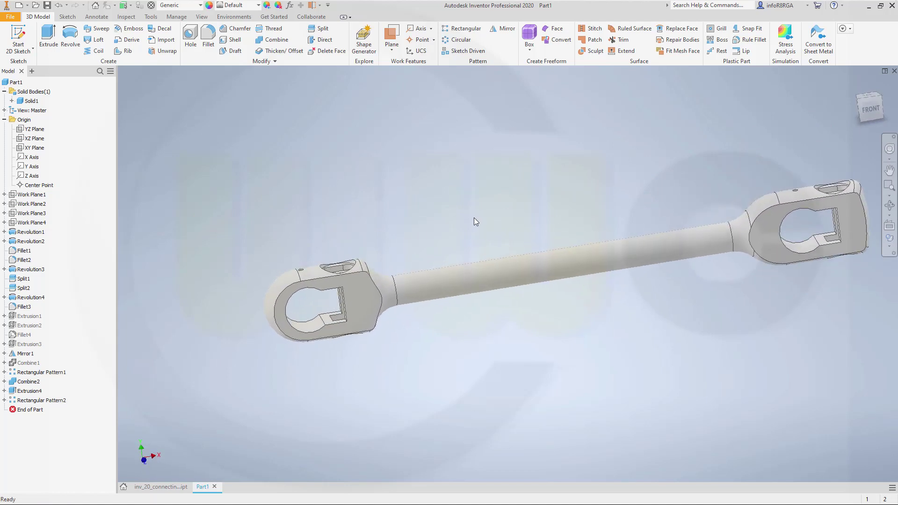